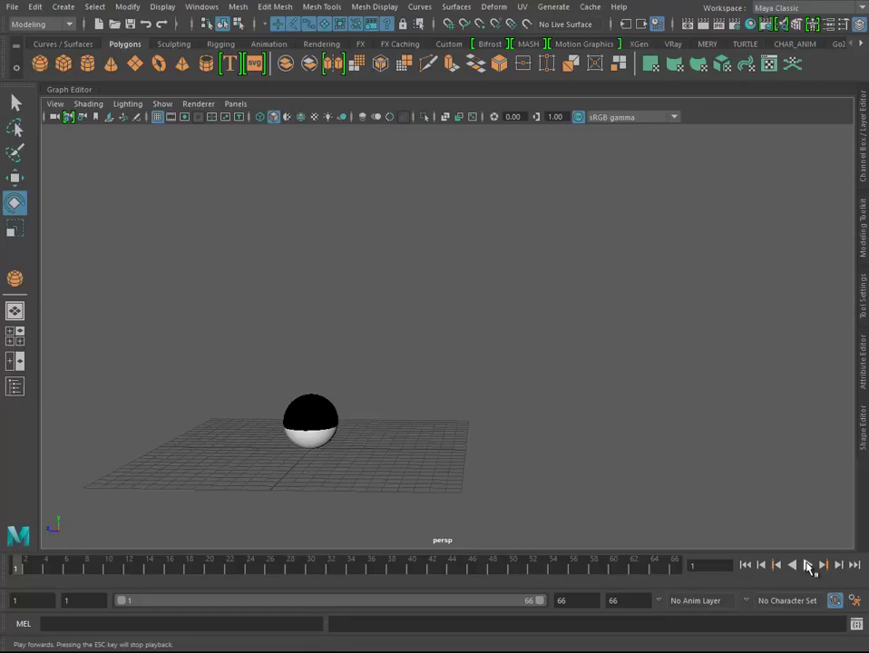
Open the Maya scene with a polygon sphere on the grid and a 1–60 playback range
{"action": "left_click", "coordinate": [806, 565]}
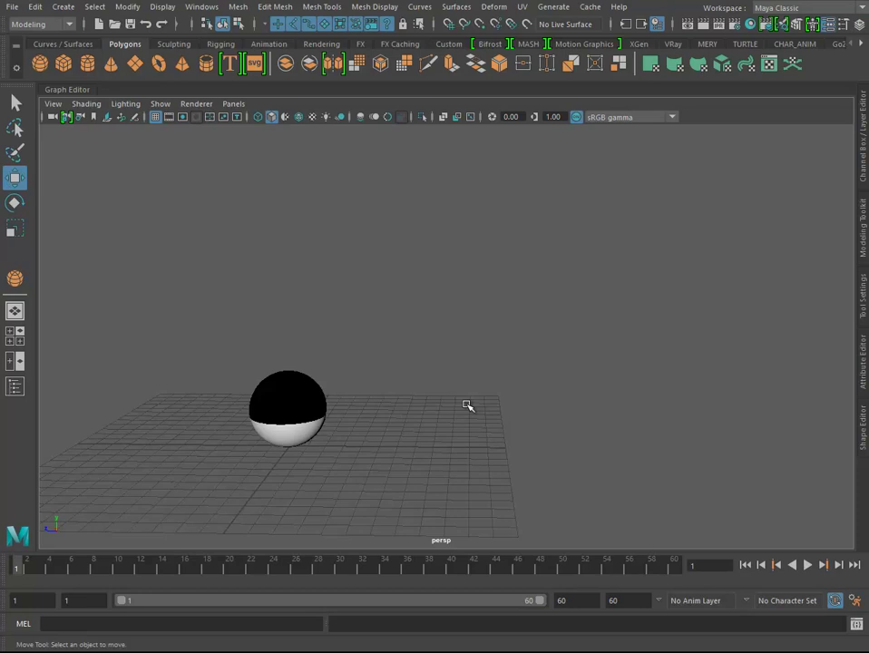
Select the sphere and pan the perspective view so the scene shifts left
{"action": "left_click", "coordinate": [290, 396]}
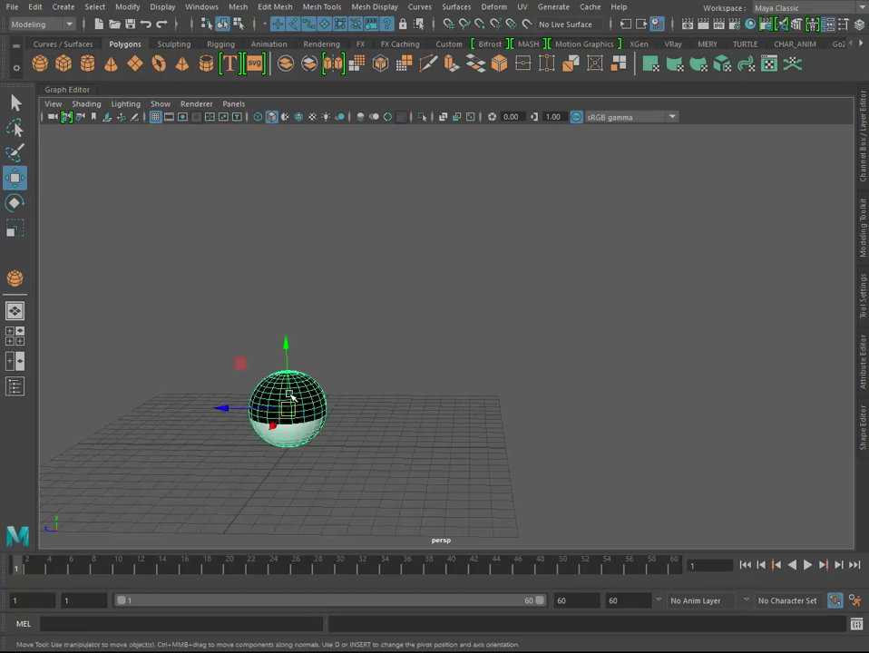
{"action": "middle_click_drag", "start_coordinate": [456, 404], "coordinate": [382, 402], "text": "alt"}
{"action": "left_click", "coordinate": [281, 366]}
{"action": "left_click_drag", "start_coordinate": [282, 367], "coordinate": [245, 451]}
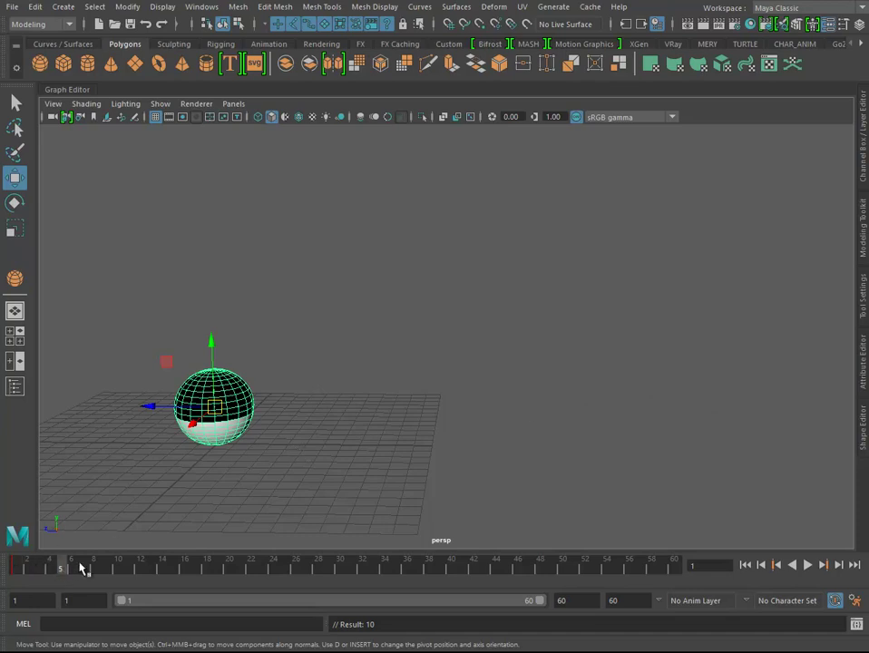
Preview playback, then at frame 60 move the sphere far right along X
{"action": "key", "text": "alt+v"}
{"action": "left_click", "coordinate": [120, 569]}
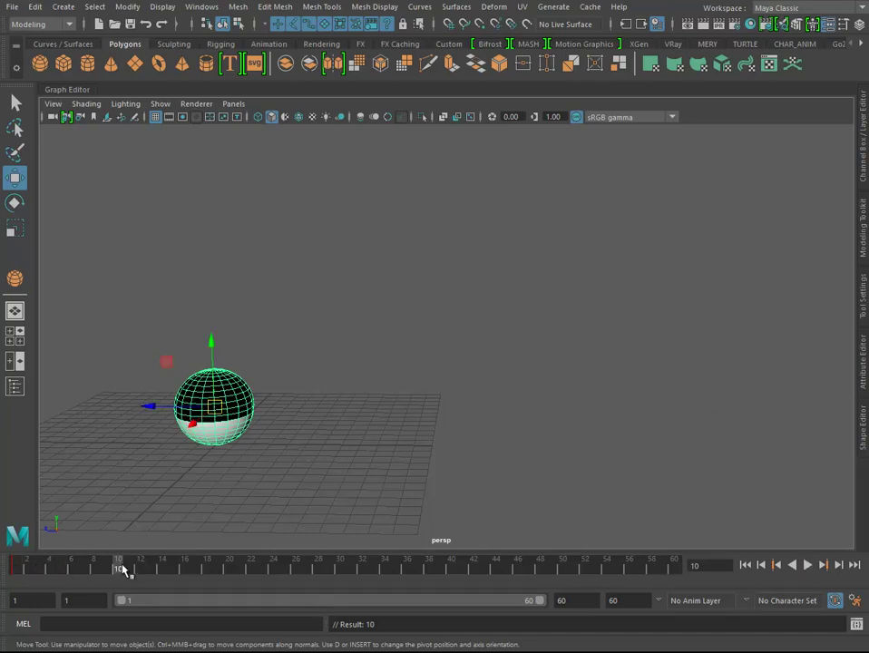
{"action": "key", "text": "alt+v"}
{"action": "left_click", "coordinate": [679, 570]}
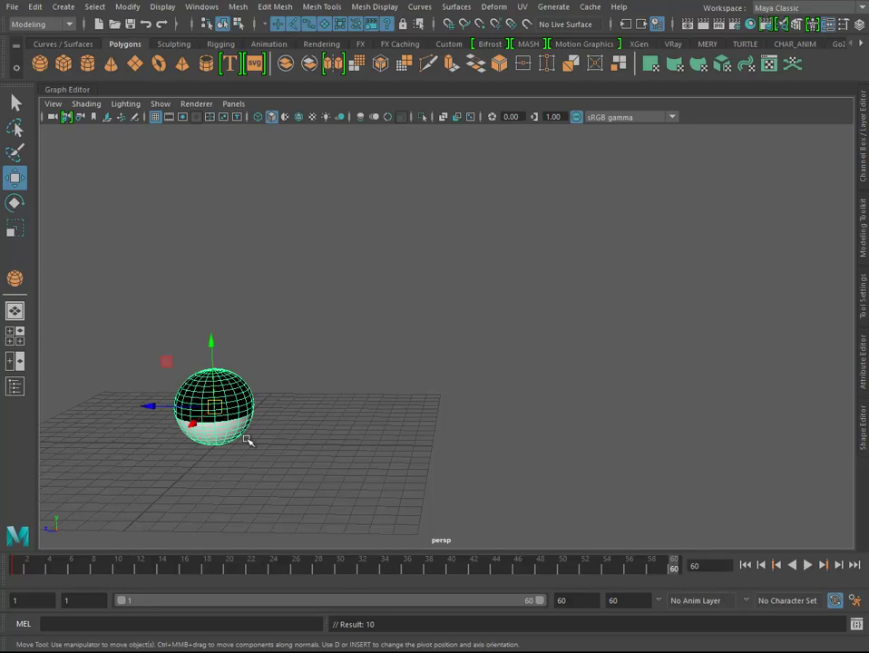
{"action": "left_click_drag", "start_coordinate": [152, 405], "coordinate": [736, 411]}
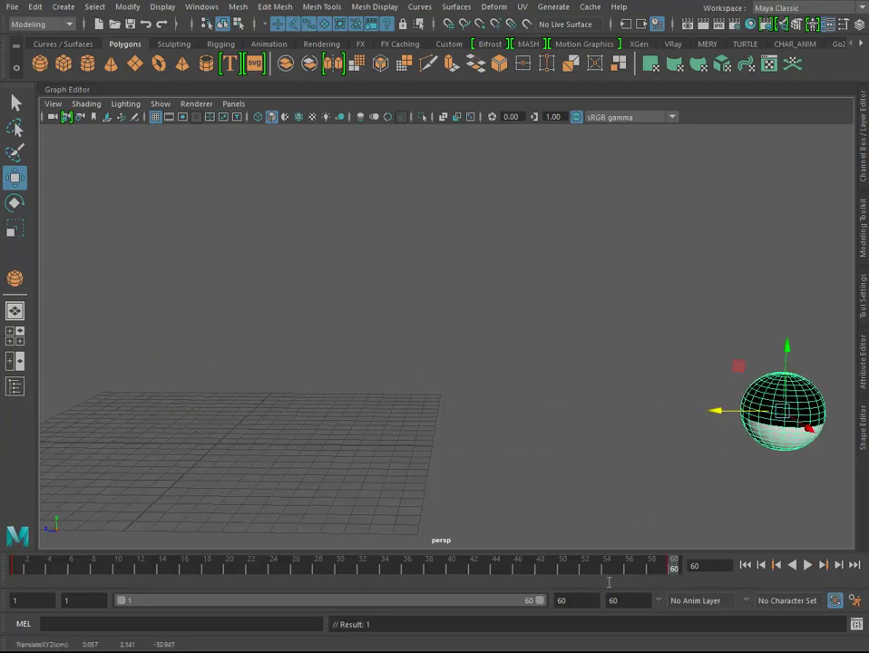
Turn on Auto Keyframe, scrub the timeline, and key the sphere at frame 10
{"action": "left_click", "coordinate": [834, 601]}
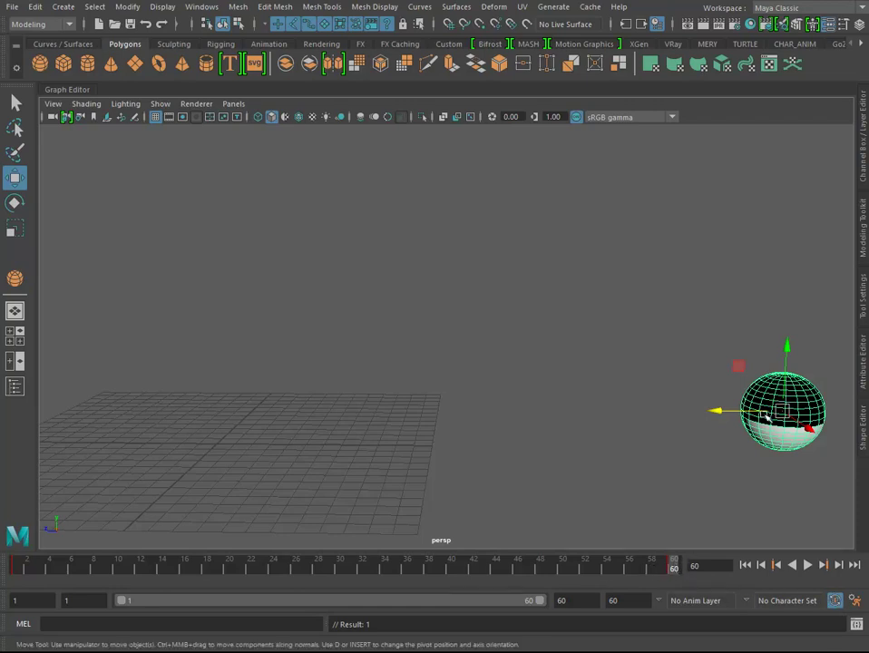
{"action": "left_click_drag", "start_coordinate": [72, 569], "coordinate": [633, 575]}
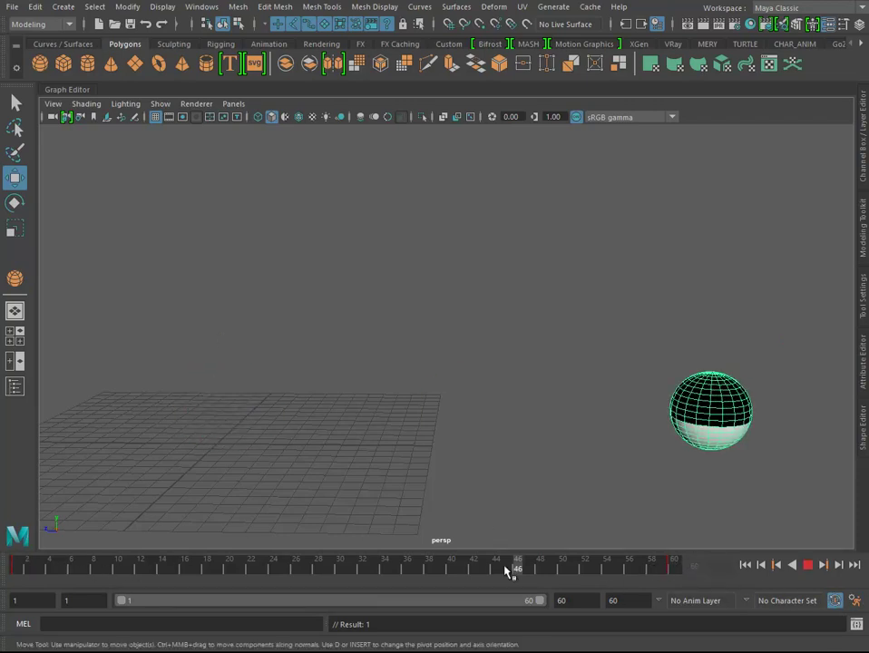
{"action": "mouse_move", "coordinate": [633, 575]}
{"action": "left_mouse_down"}
{"action": "mouse_move", "coordinate": [84, 569]}
{"action": "mouse_move", "coordinate": [564, 567]}
{"action": "left_mouse_up"}
{"action": "key", "text": "s"}
{"action": "key", "text": "s"}
{"action": "key", "text": "s"}
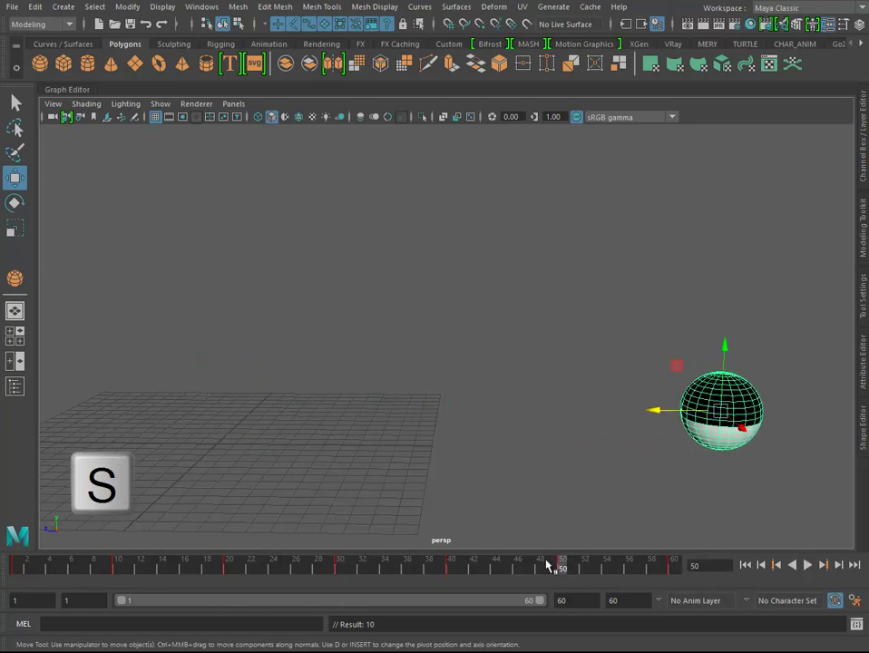
Raise the sphere at frames 10, 30 and 50, each bounce peak lower than the last
{"action": "key", "text": "alt+v"}
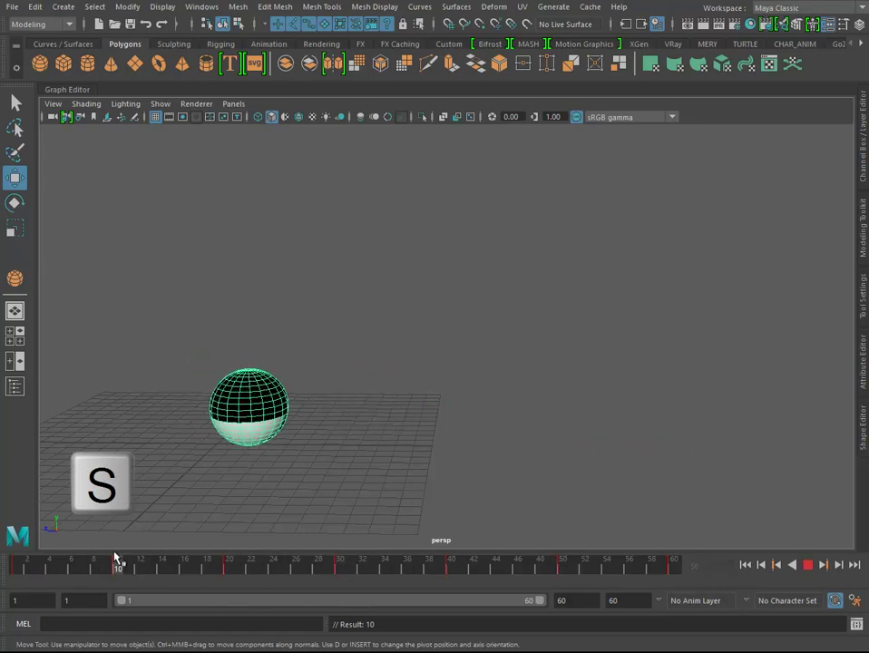
{"action": "left_click_drag", "start_coordinate": [127, 562], "coordinate": [117, 565]}
{"action": "left_click_drag", "start_coordinate": [252, 361], "coordinate": [258, 208]}
{"action": "mouse_move", "coordinate": [82, 570]}
{"action": "left_mouse_down"}
{"action": "mouse_move", "coordinate": [27, 564]}
{"action": "mouse_move", "coordinate": [339, 564]}
{"action": "left_mouse_up"}
{"action": "left_click_drag", "start_coordinate": [489, 381], "coordinate": [489, 308]}
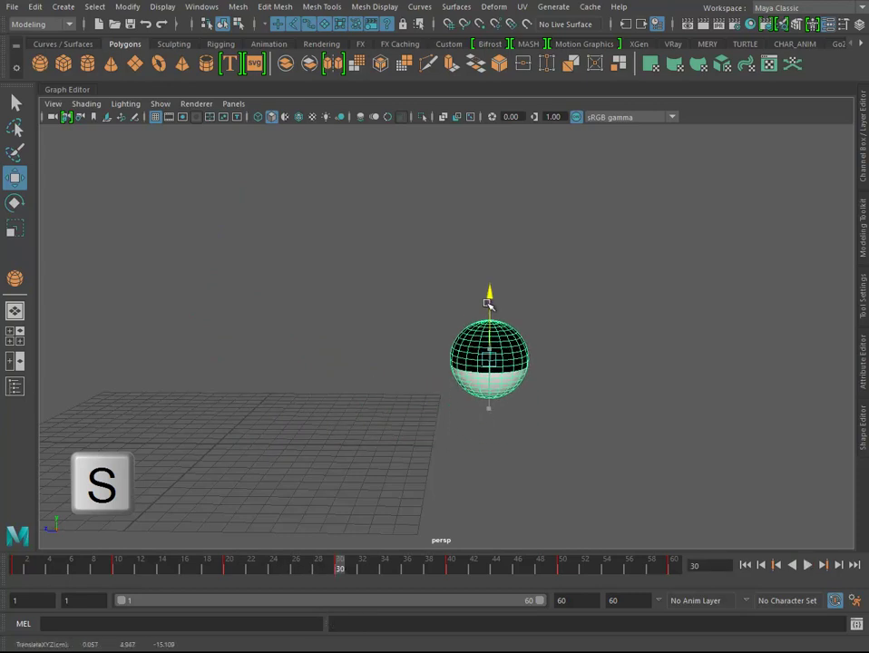
{"action": "left_click", "coordinate": [566, 562]}
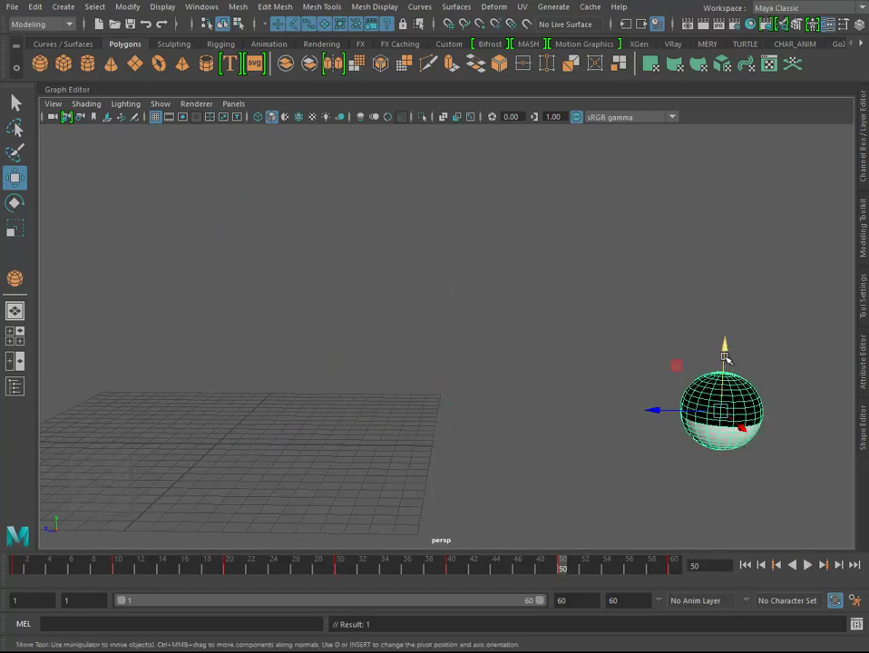
{"action": "left_click_drag", "start_coordinate": [726, 359], "coordinate": [726, 307]}
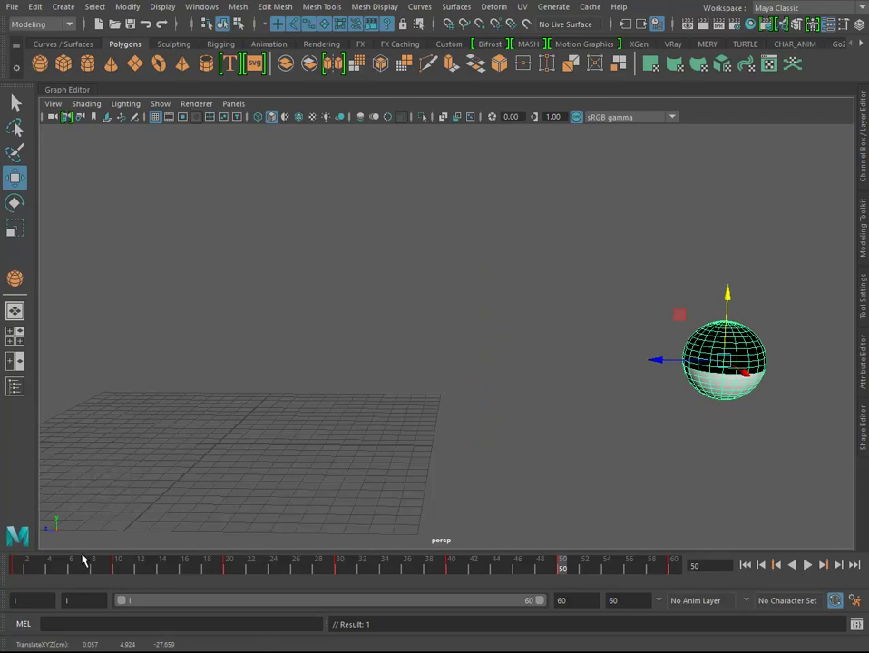
Play the animation from the first frame to check the bounces
{"action": "left_click_drag", "start_coordinate": [82, 559], "coordinate": [121, 564]}
{"action": "key", "text": "alt+shift+v"}
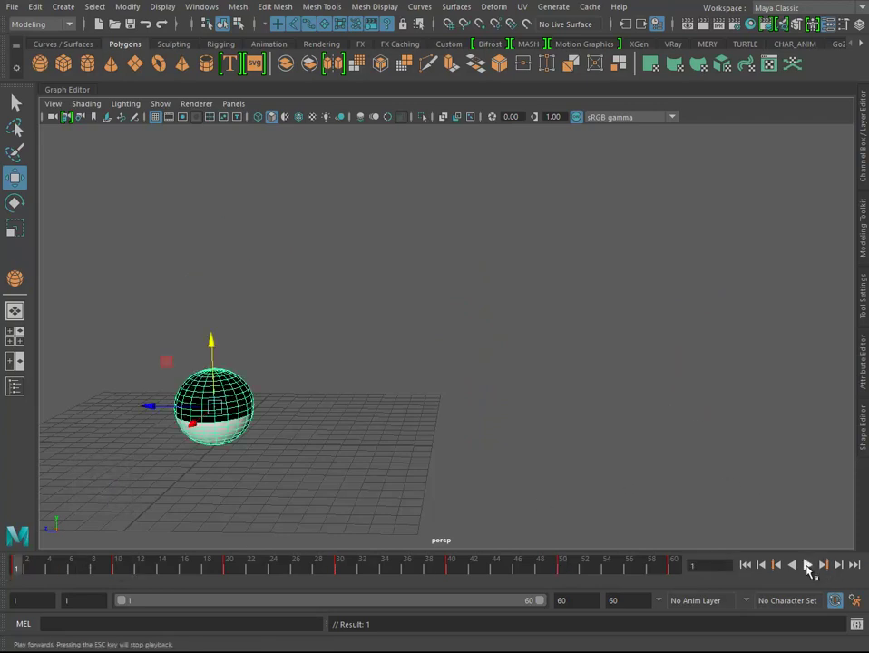
{"action": "left_click", "coordinate": [808, 565]}
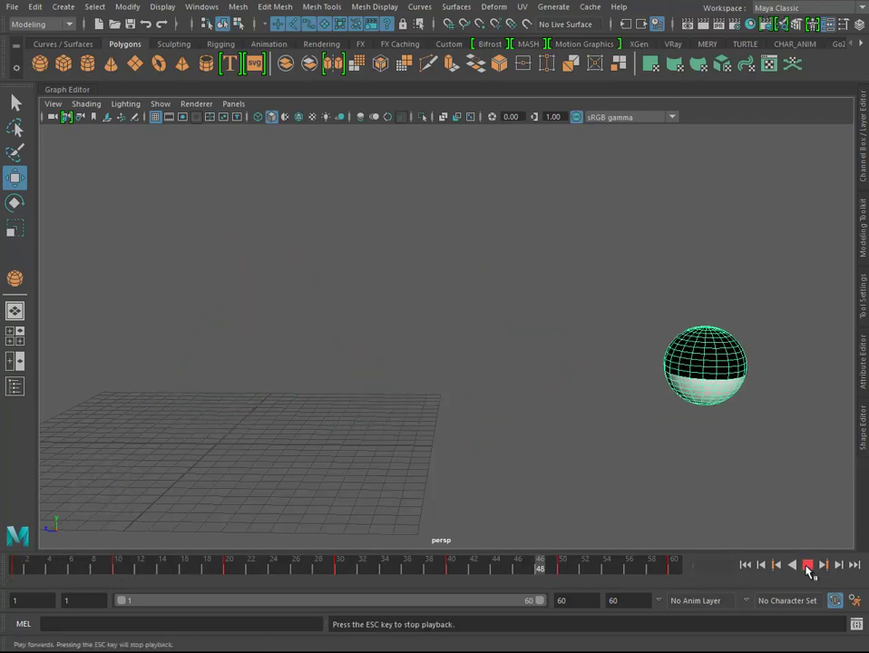
{"action": "left_click", "coordinate": [807, 565]}
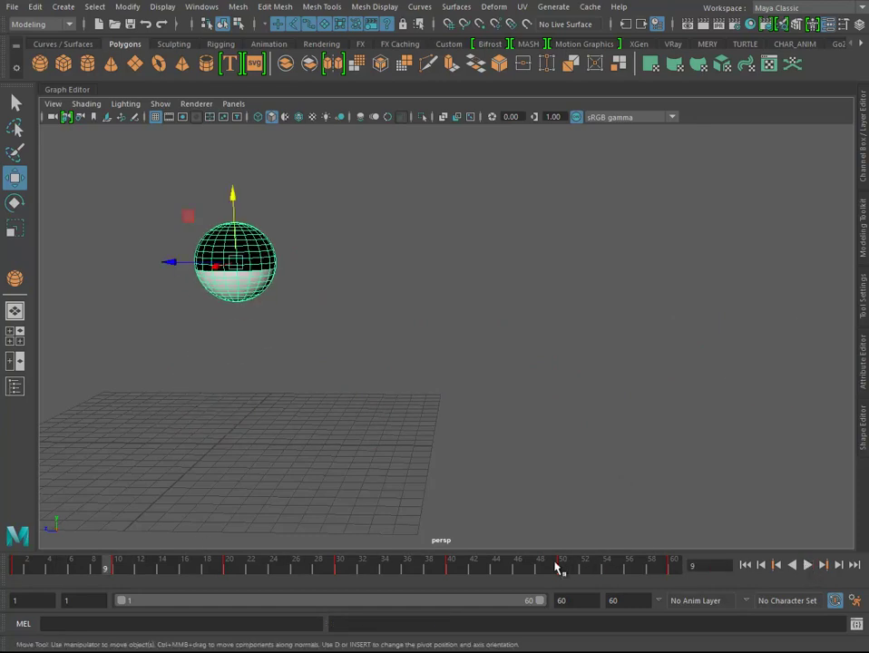
Lower the sphere onto the ground at frame 60 and play back again
{"action": "left_click_drag", "start_coordinate": [558, 568], "coordinate": [673, 566]}
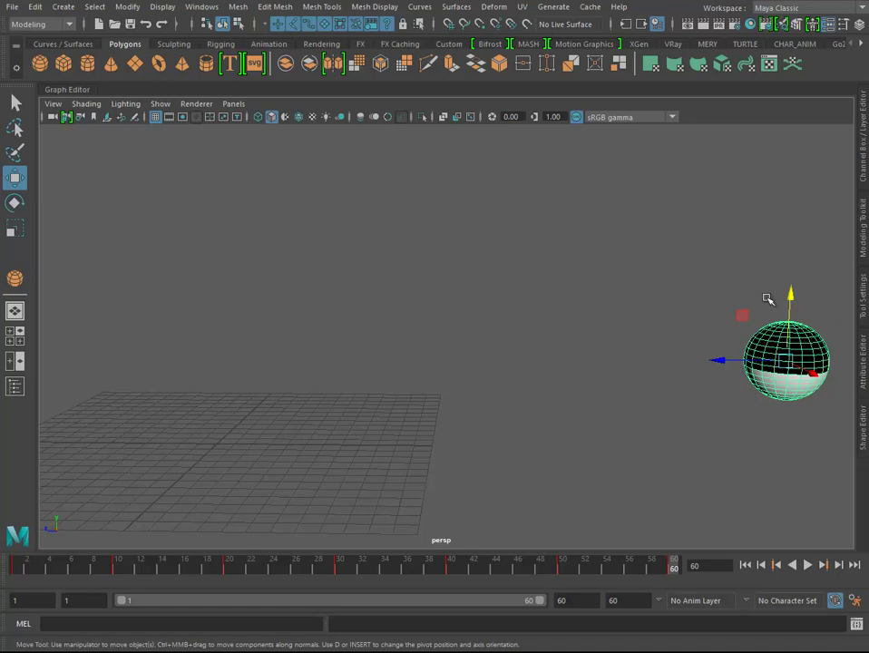
{"action": "left_click_drag", "start_coordinate": [789, 309], "coordinate": [793, 357]}
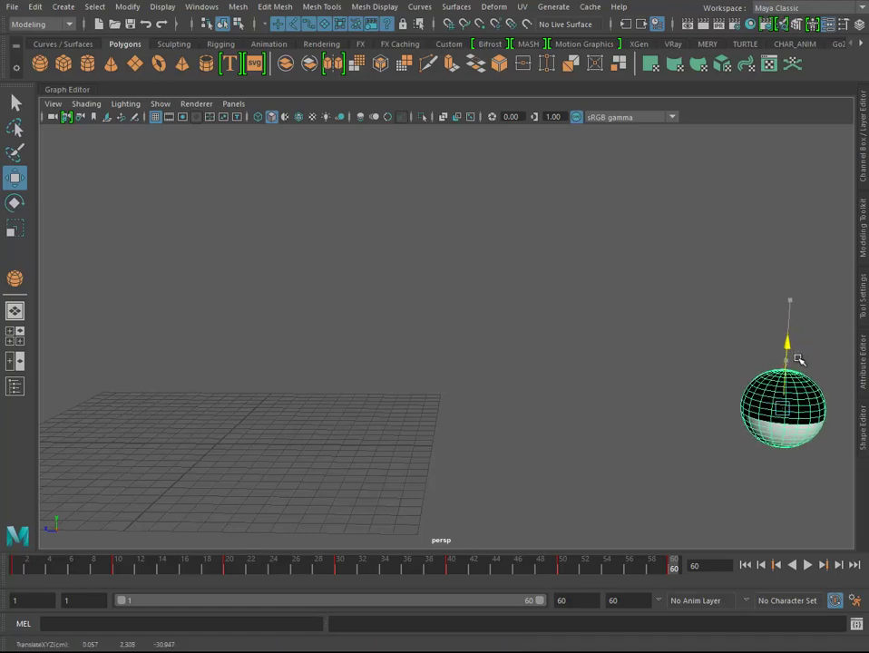
{"action": "key", "text": "alt+v"}
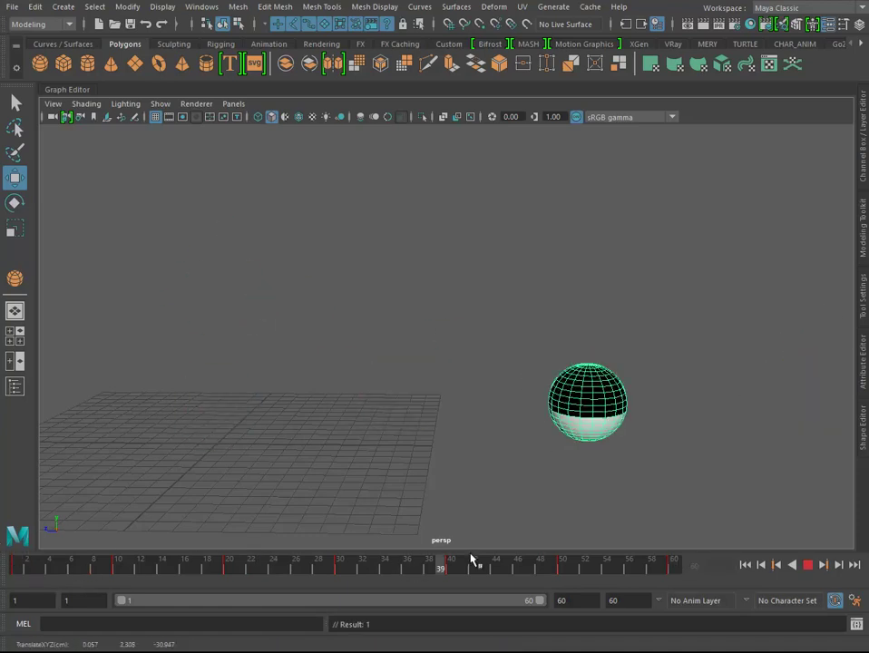
{"action": "left_click", "coordinate": [13, 563]}
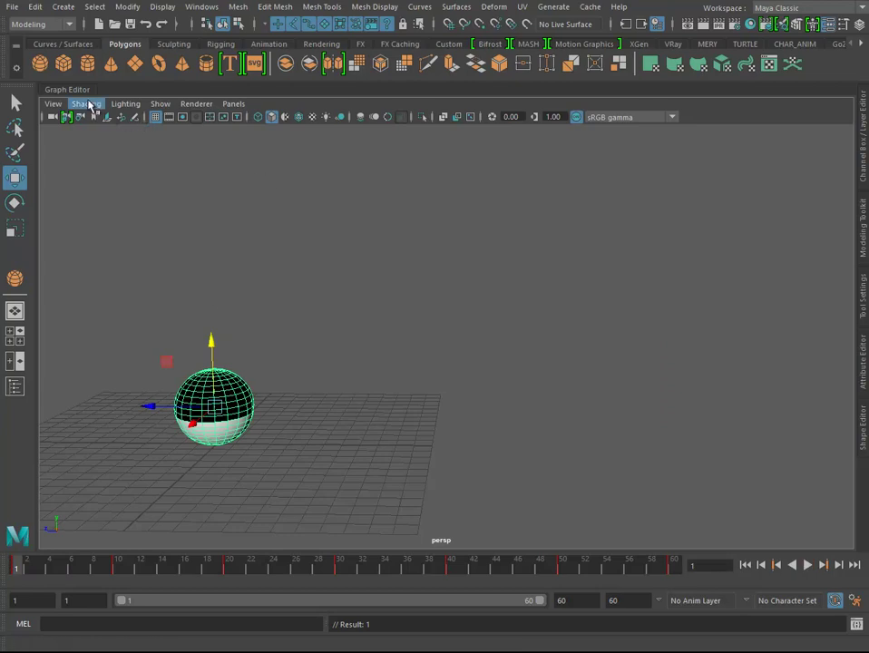
Open a taller Graph Editor showing only the Translate Y bounce curve, then return to full view
{"action": "left_click_drag", "start_coordinate": [91, 97], "coordinate": [147, 134]}
{"action": "left_click_drag", "start_coordinate": [380, 156], "coordinate": [380, 304]}
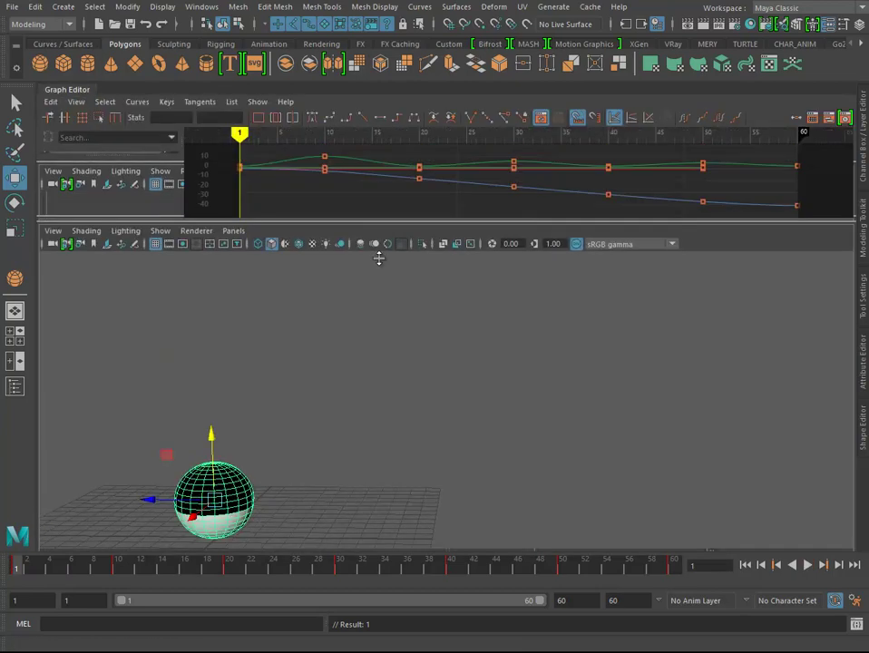
{"action": "left_click", "coordinate": [107, 200]}
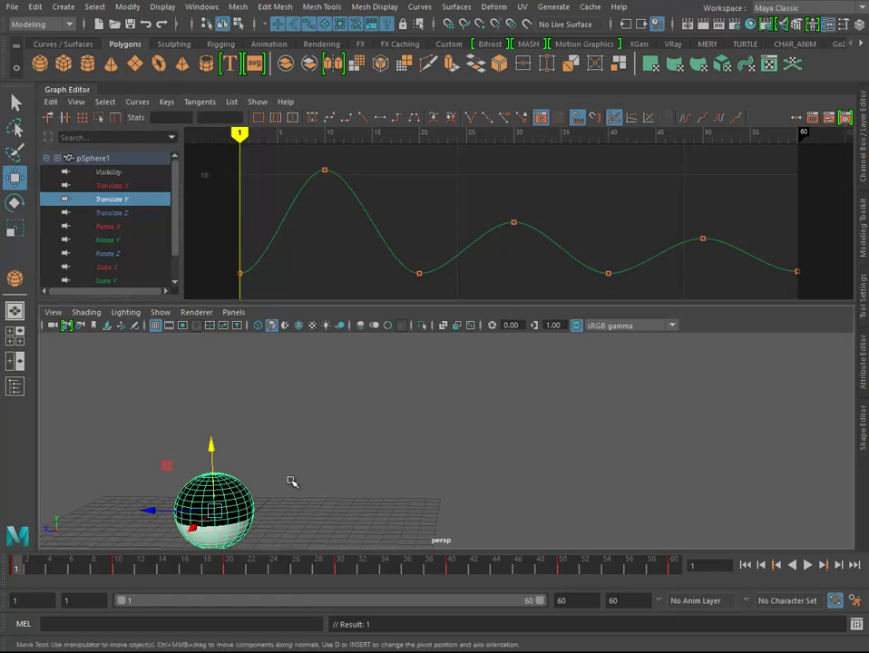
{"action": "left_click_drag", "start_coordinate": [290, 481], "coordinate": [295, 436], "text": "alt"}
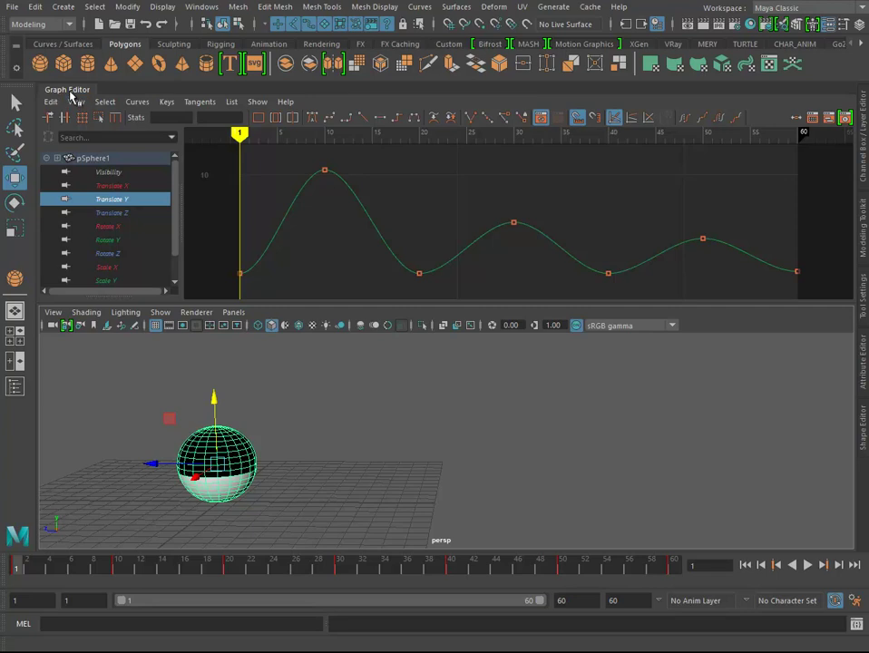
{"action": "key", "text": "space"}
Scrub the time slider between frames 8 and 40 to check the bounces
{"action": "left_click", "coordinate": [229, 565]}
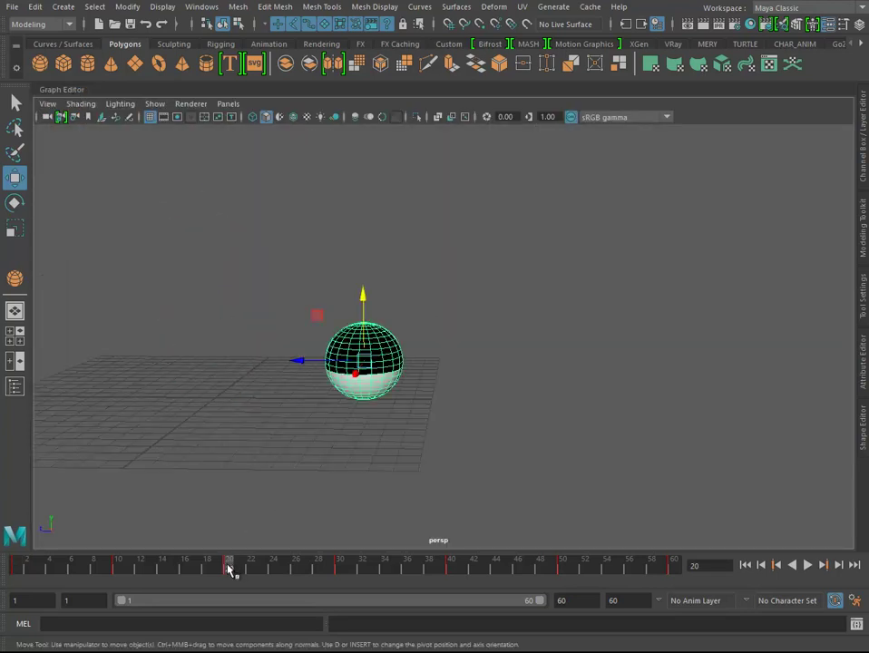
{"action": "left_click_drag", "start_coordinate": [65, 570], "coordinate": [84, 569]}
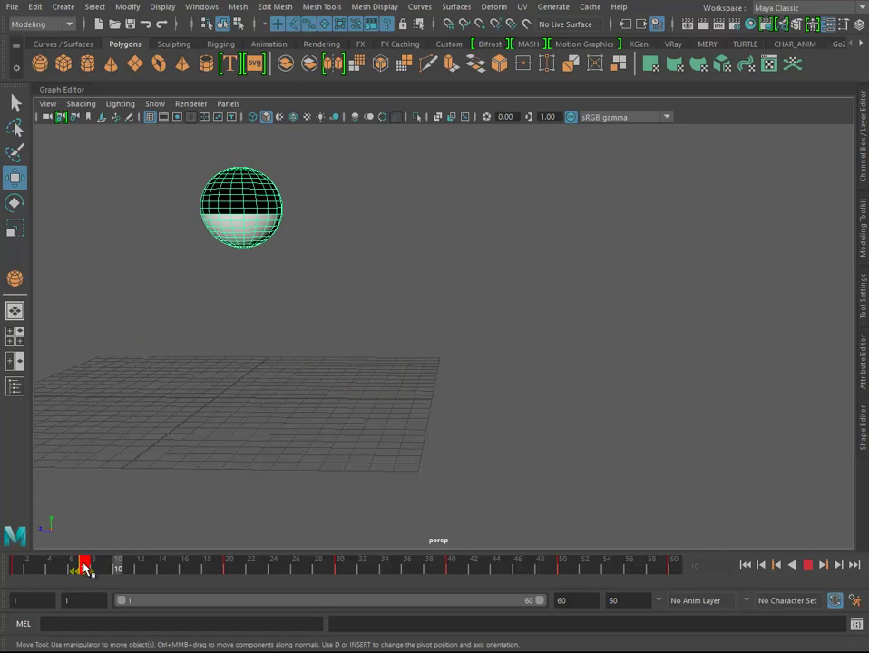
{"action": "left_click", "coordinate": [230, 569]}
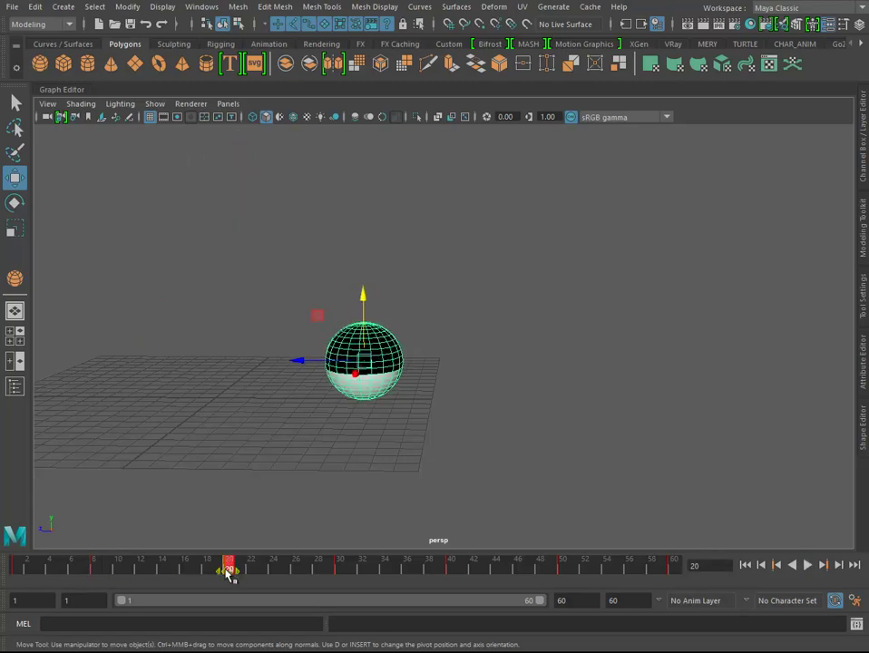
{"action": "left_click_drag", "start_coordinate": [227, 572], "coordinate": [180, 570]}
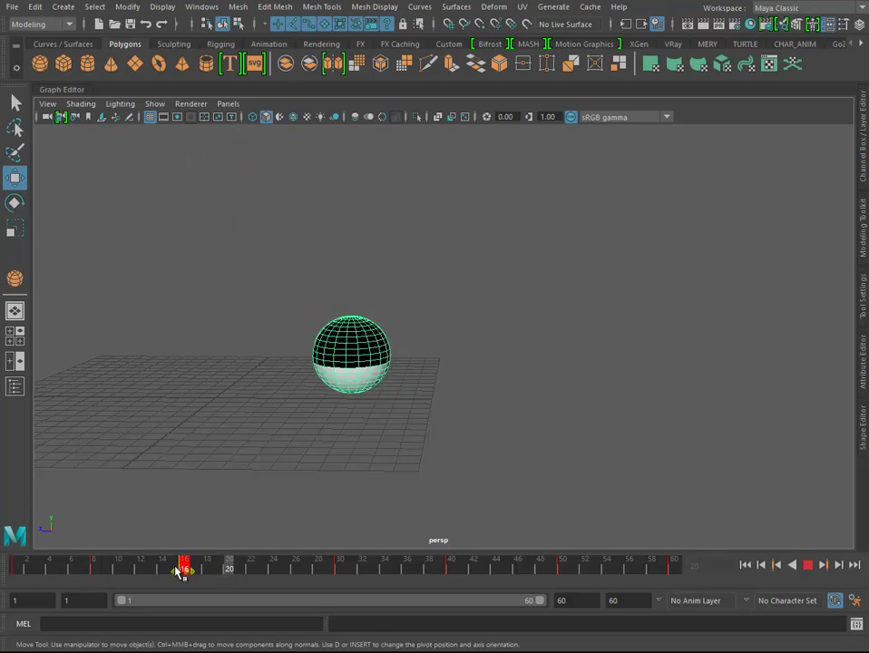
{"action": "left_click", "coordinate": [341, 569]}
{"action": "left_click_drag", "start_coordinate": [345, 569], "coordinate": [250, 569]}
{"action": "left_click_drag", "start_coordinate": [452, 567], "coordinate": [319, 569]}
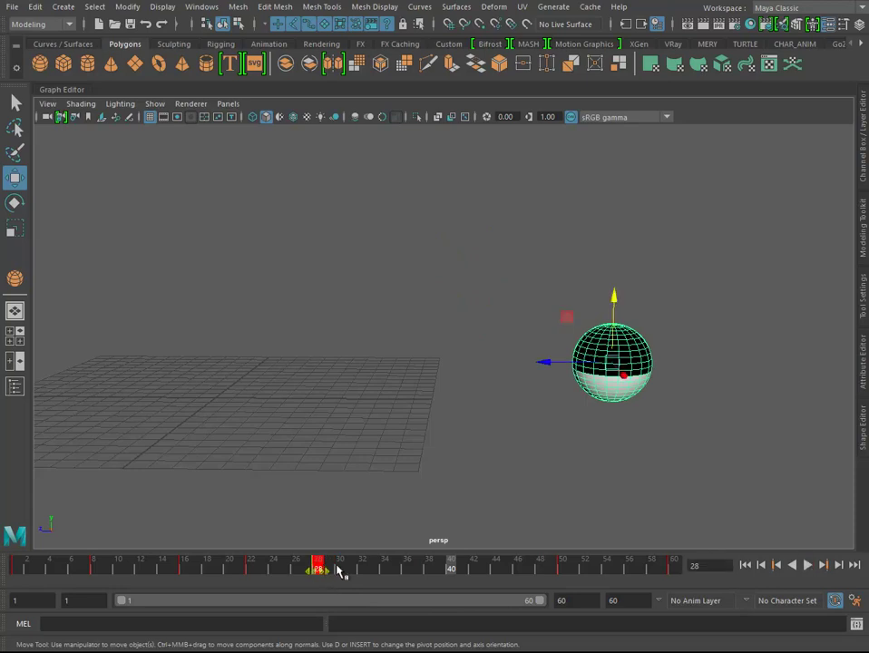
{"action": "left_click_drag", "start_coordinate": [561, 567], "coordinate": [376, 570]}
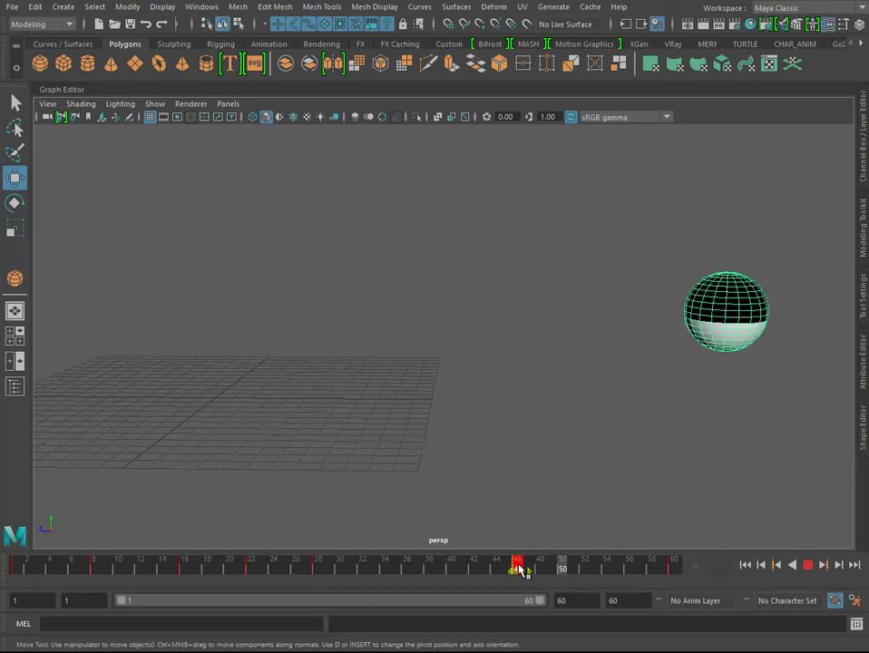
Scrub back from frame 60, play and stop, then reopen the Graph Editor panel
{"action": "left_click", "coordinate": [673, 567]}
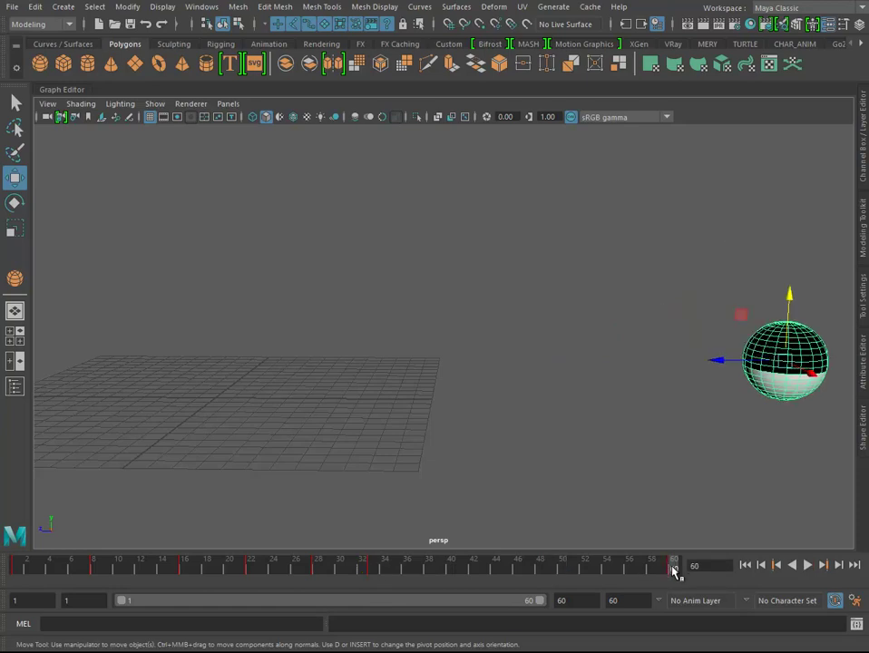
{"action": "left_click_drag", "start_coordinate": [674, 567], "coordinate": [423, 571]}
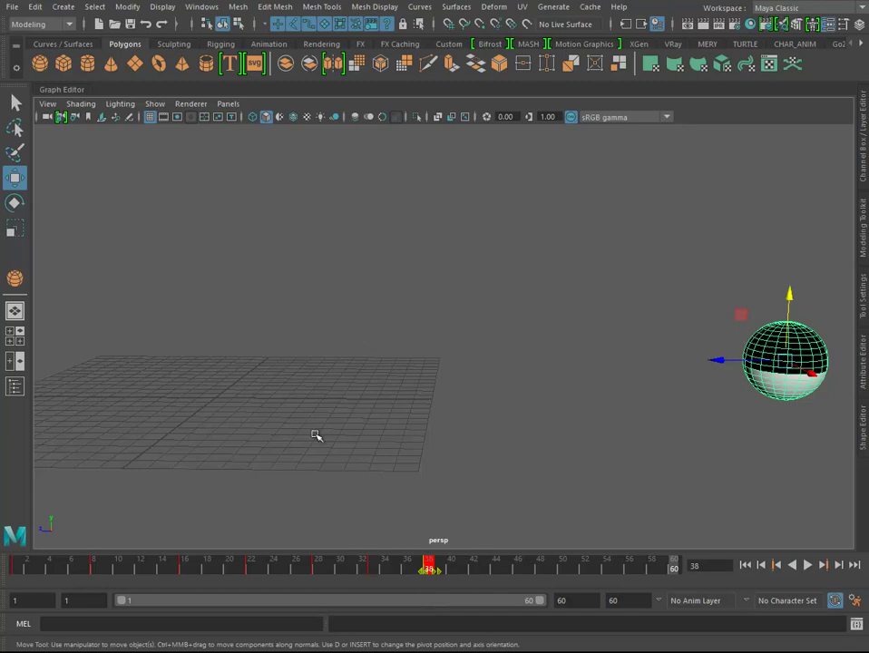
{"action": "left_click_drag", "start_coordinate": [227, 573], "coordinate": [186, 566]}
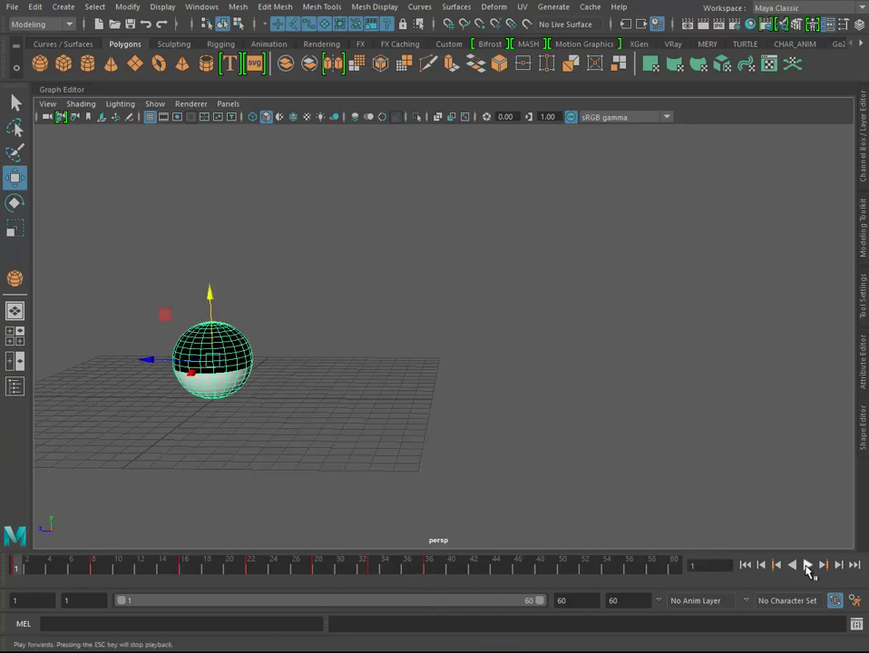
{"action": "left_click", "coordinate": [808, 565]}
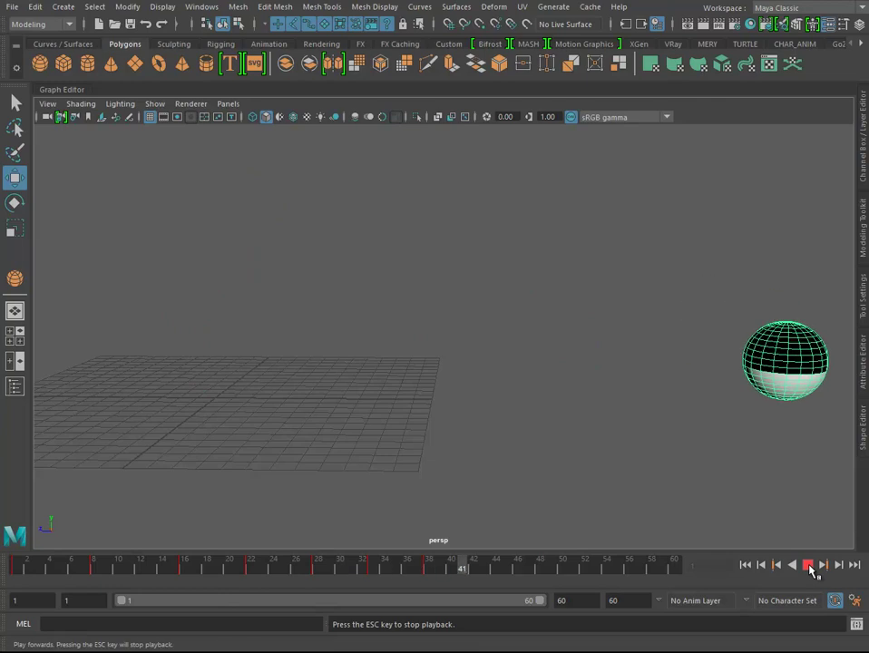
{"action": "left_click", "coordinate": [808, 565]}
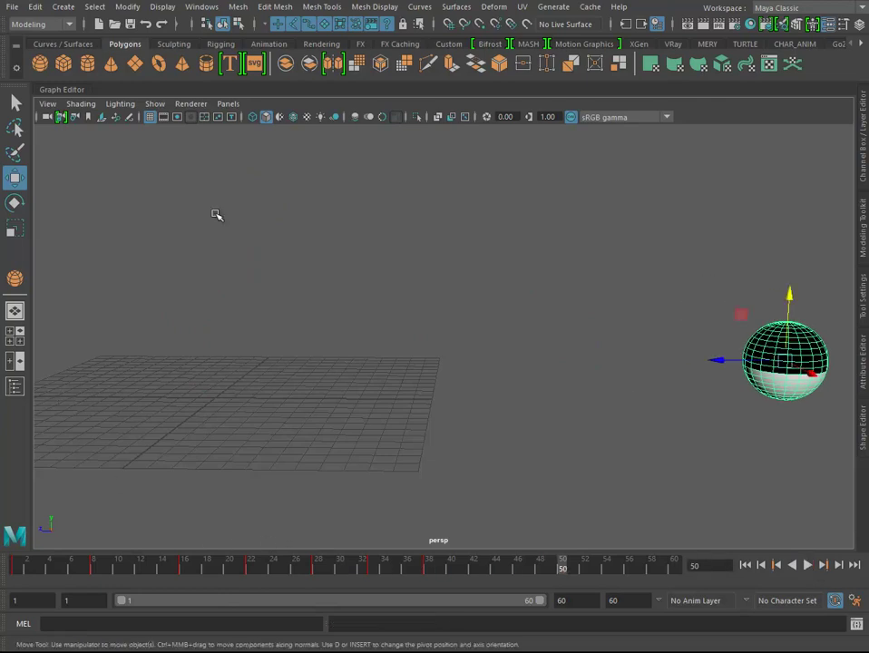
{"action": "left_click_drag", "start_coordinate": [74, 94], "coordinate": [90, 162]}
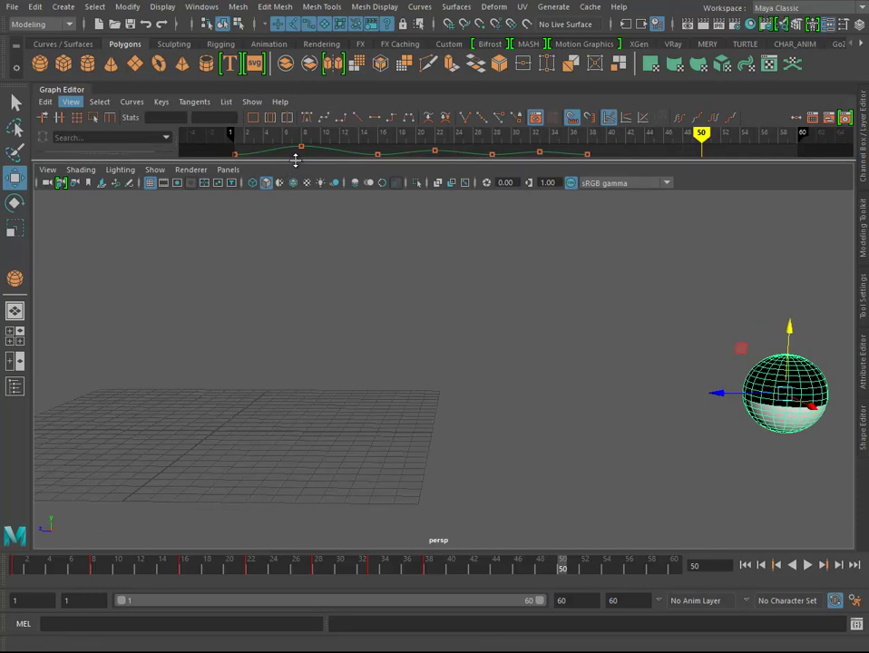
Give the four ground-contact keys linear tangents and preview the playback
{"action": "left_click_drag", "start_coordinate": [295, 161], "coordinate": [270, 407]}
{"action": "left_click_drag", "start_coordinate": [621, 352], "coordinate": [203, 372]}
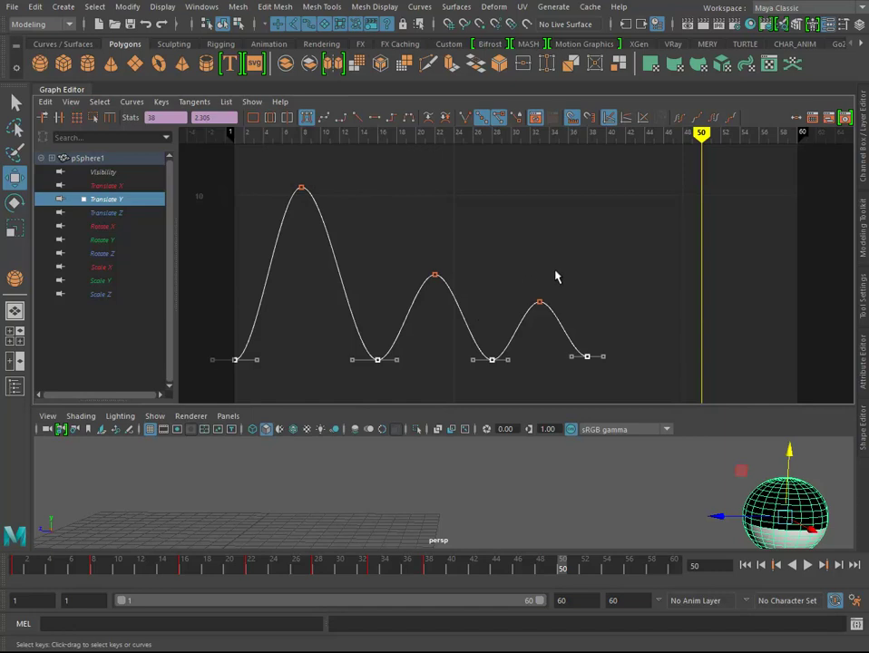
{"action": "left_click", "coordinate": [358, 118]}
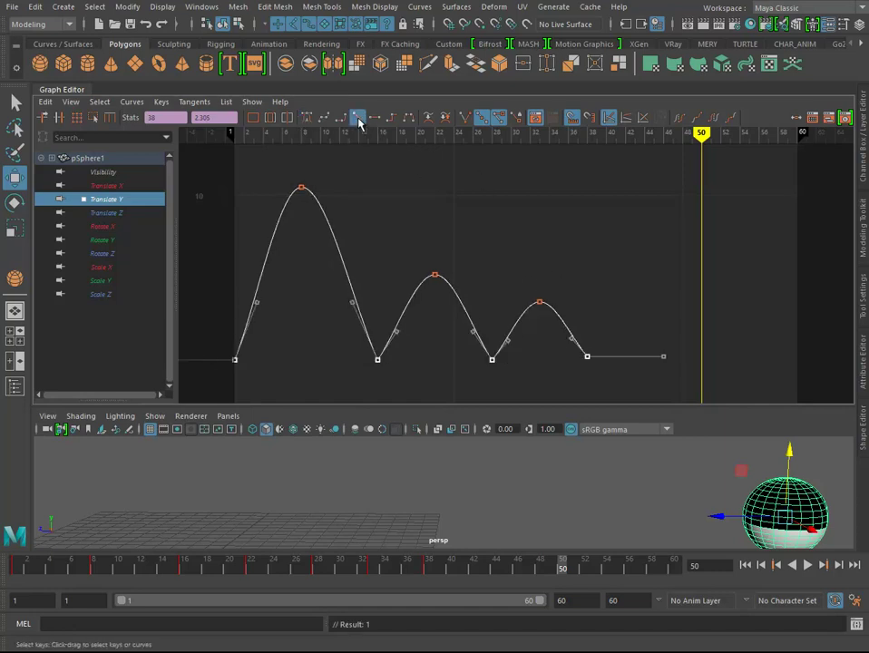
{"action": "left_click_drag", "start_coordinate": [390, 405], "coordinate": [394, 342]}
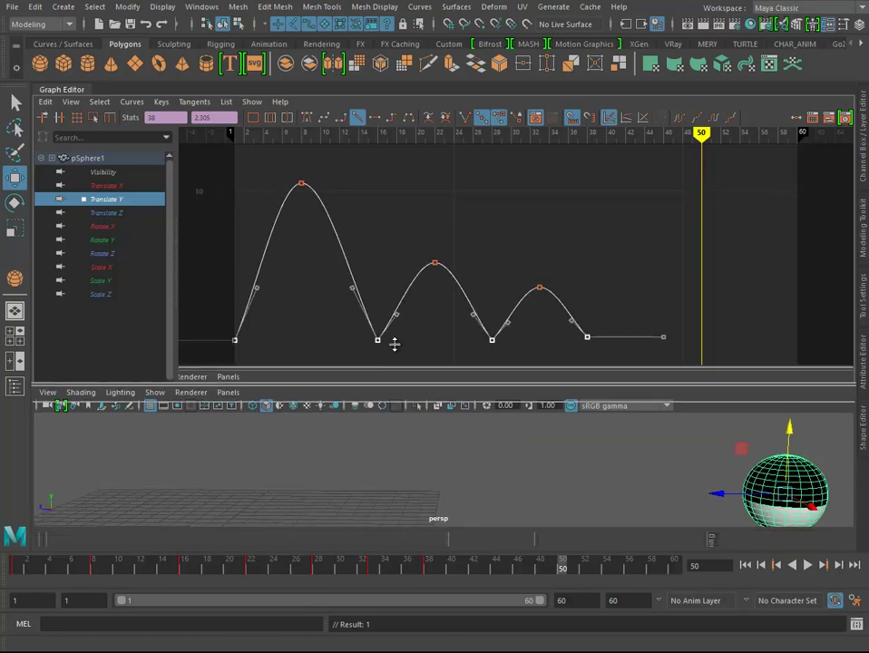
{"action": "mouse_move", "coordinate": [425, 466]}
{"action": "left_mouse_down", "text": "alt"}
{"action": "mouse_move", "coordinate": [450, 491]}
{"action": "mouse_move", "coordinate": [448, 483]}
{"action": "left_mouse_up", "text": "alt"}
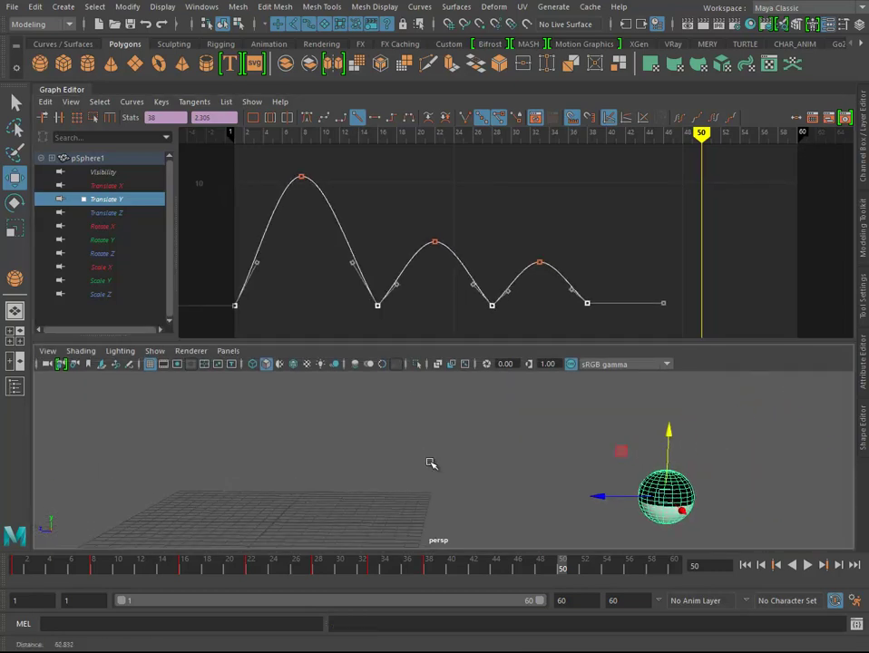
{"action": "left_click", "coordinate": [744, 565]}
{"action": "left_click", "coordinate": [807, 564]}
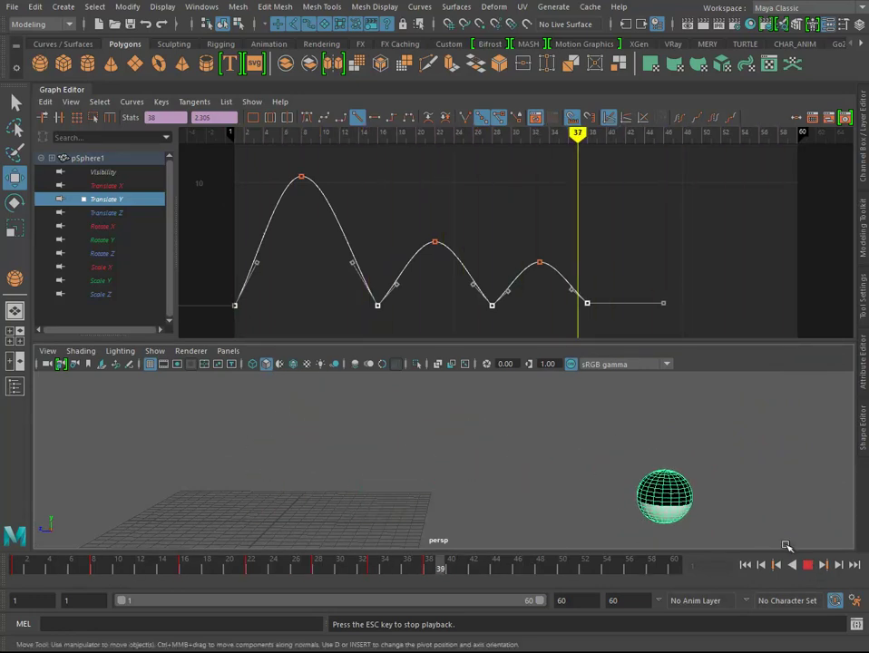
{"action": "left_click", "coordinate": [808, 565]}
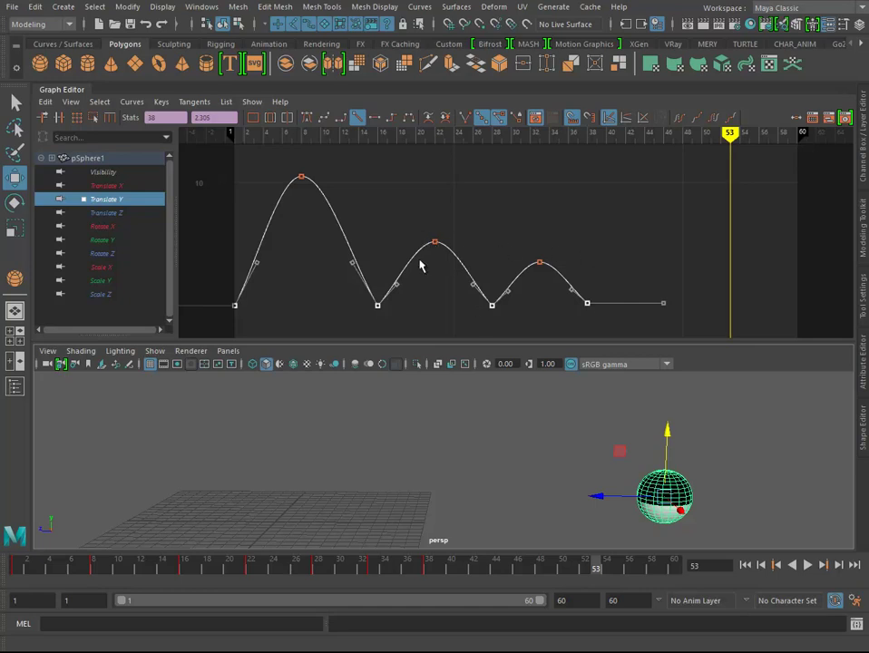
Break the contact tangents and angle the frame-16 and frame-28 handles for sharper contacts
{"action": "left_click", "coordinate": [468, 121]}
{"action": "mouse_move", "coordinate": [279, 258]}
{"action": "left_mouse_down"}
{"action": "mouse_move", "coordinate": [245, 269]}
{"action": "mouse_move", "coordinate": [241, 260]}
{"action": "left_mouse_up"}
{"action": "left_click", "coordinate": [377, 305]}
{"action": "mouse_move", "coordinate": [352, 266]}
{"action": "left_mouse_down"}
{"action": "mouse_move", "coordinate": [370, 259]}
{"action": "mouse_move", "coordinate": [384, 267]}
{"action": "left_mouse_up"}
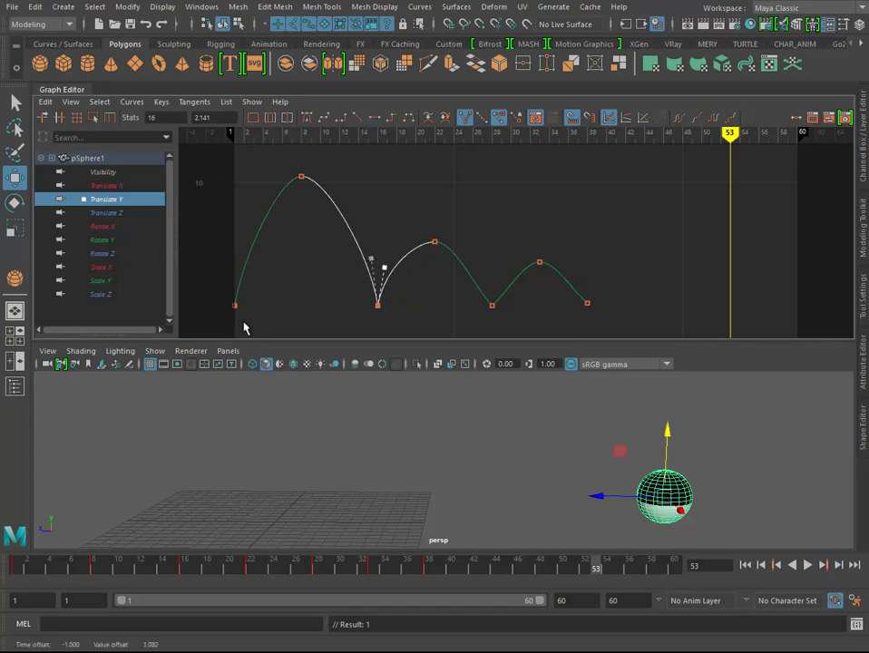
{"action": "left_click", "coordinate": [492, 305]}
{"action": "left_click_drag", "start_coordinate": [472, 285], "coordinate": [478, 274]}
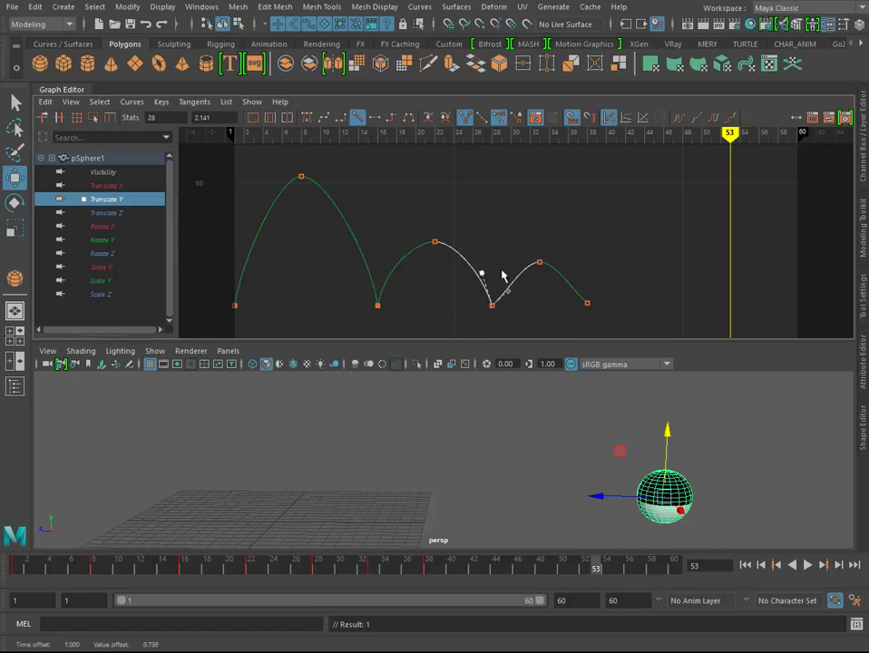
{"action": "left_click_drag", "start_coordinate": [508, 291], "coordinate": [502, 277]}
Lengthen the tangents at the frame-8, 22 and 31 peaks to broaden the arcs
{"action": "mouse_move", "coordinate": [291, 156]}
{"action": "left_mouse_down"}
{"action": "mouse_move", "coordinate": [320, 186]}
{"action": "mouse_move", "coordinate": [350, 174]}
{"action": "mouse_move", "coordinate": [299, 188]}
{"action": "left_mouse_up"}
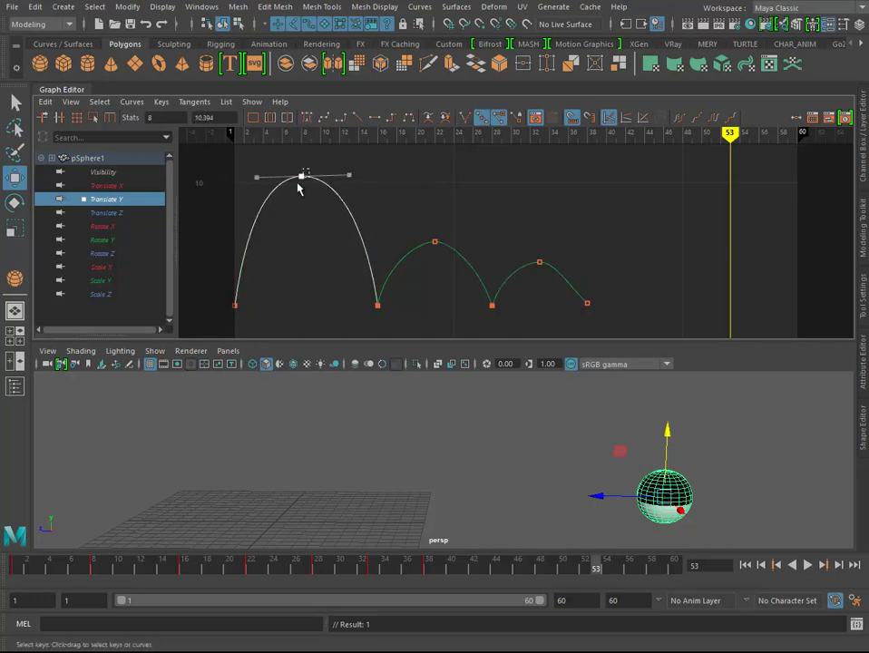
{"action": "left_click", "coordinate": [348, 175]}
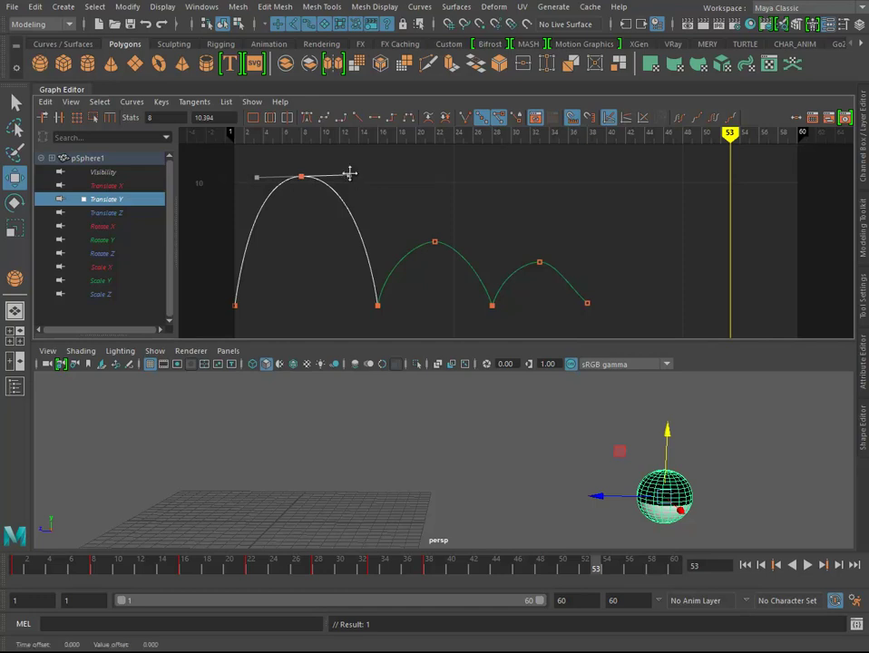
{"action": "left_click_drag", "start_coordinate": [350, 175], "coordinate": [361, 174]}
{"action": "left_click_drag", "start_coordinate": [468, 263], "coordinate": [471, 241]}
{"action": "left_click", "coordinate": [540, 262]}
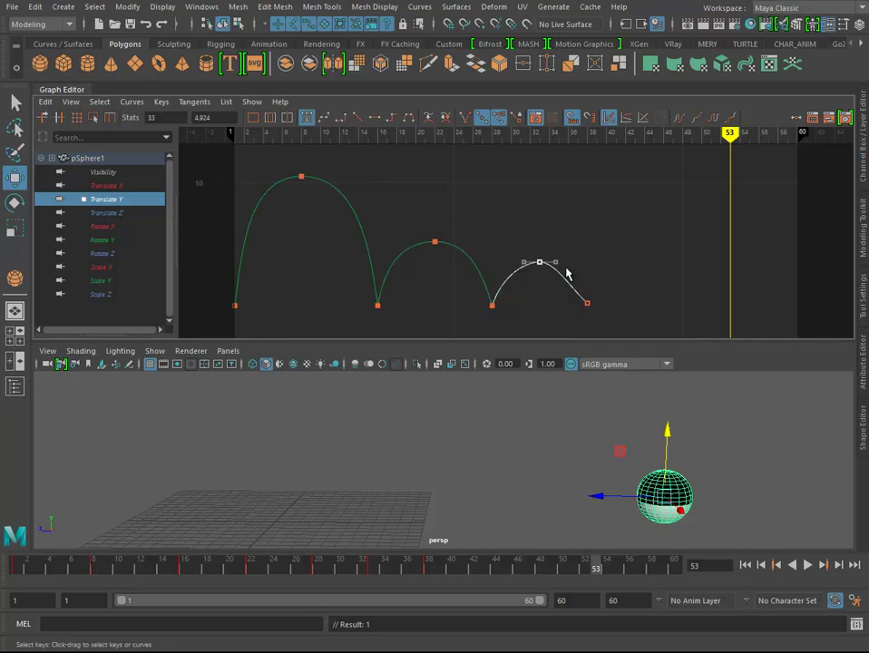
{"action": "mouse_move", "coordinate": [553, 262]}
{"action": "left_mouse_down"}
{"action": "mouse_move", "coordinate": [564, 262]}
{"action": "mouse_move", "coordinate": [580, 287]}
{"action": "left_mouse_up"}
{"action": "left_click", "coordinate": [587, 303]}
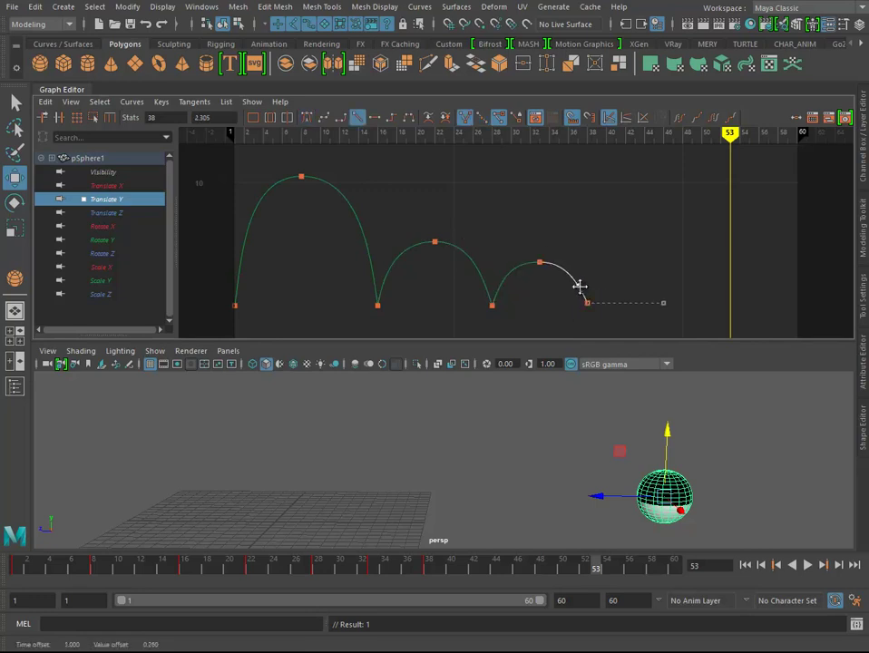
Play the animation from the first frame to review the reshaped bounces
{"action": "left_click", "coordinate": [746, 565]}
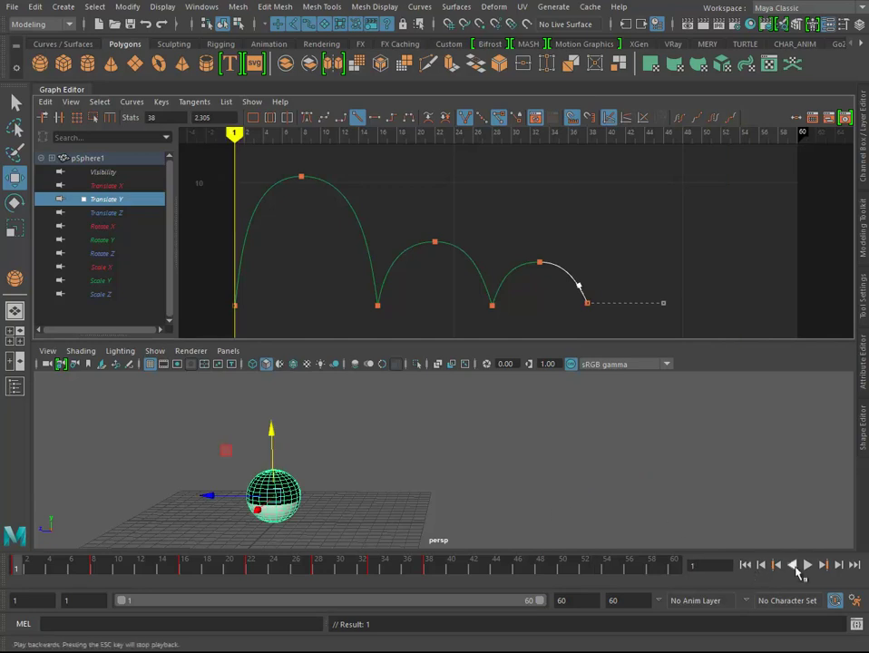
{"action": "left_click", "coordinate": [807, 565]}
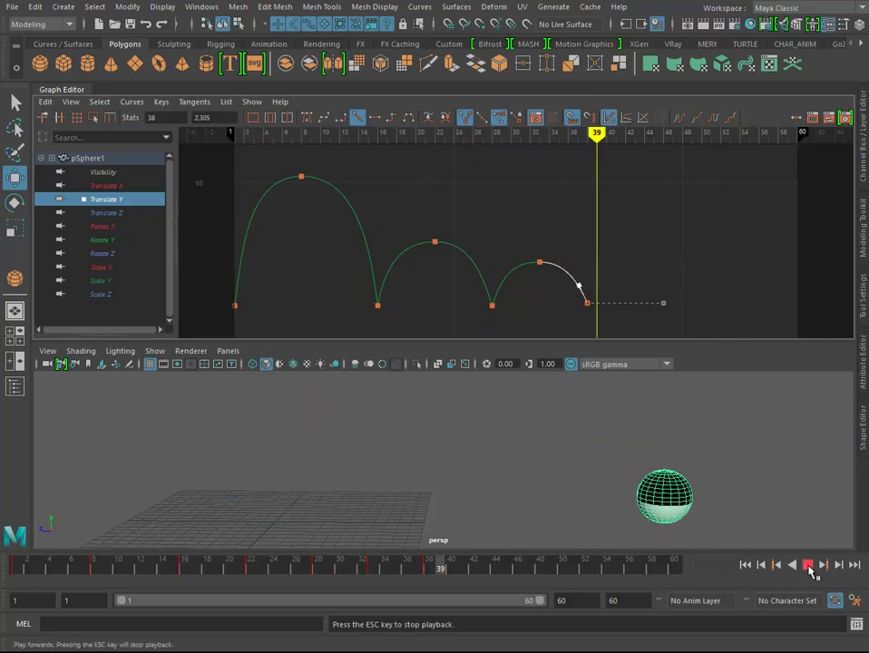
{"action": "left_click", "coordinate": [810, 566]}
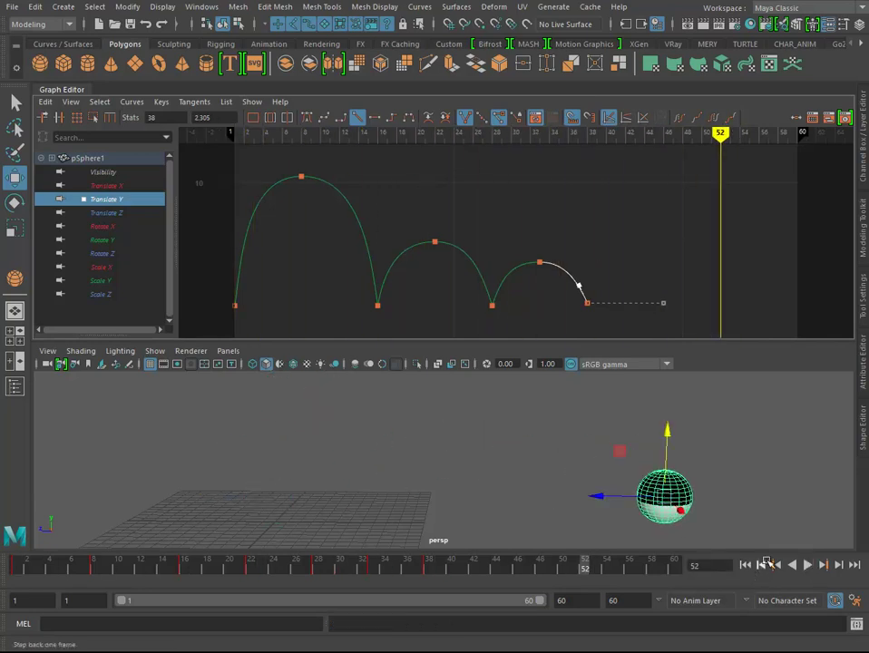
Frame the translate and rotate curves, then marquee-select and delete all flat Translate X keys
{"action": "left_click", "coordinate": [107, 212]}
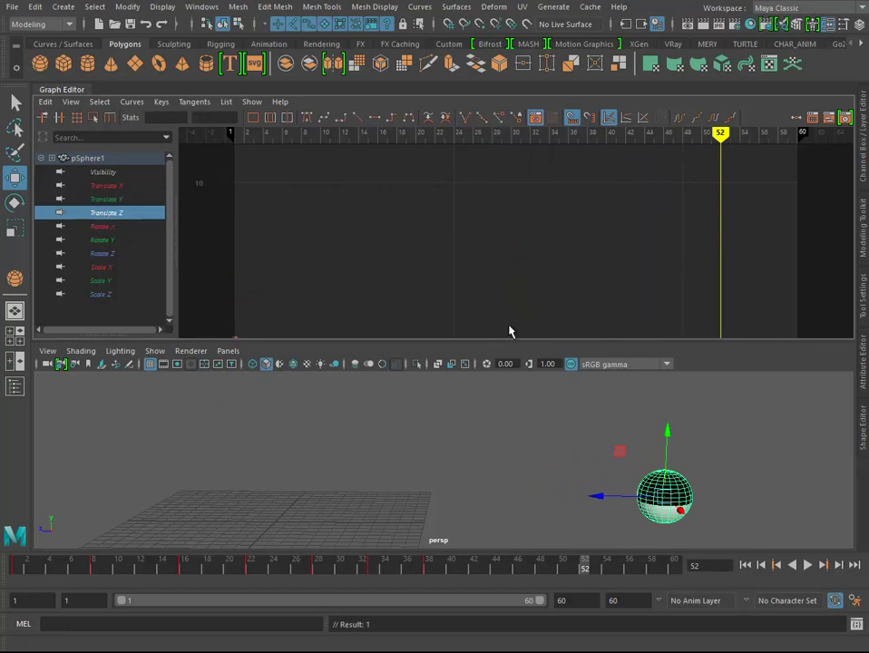
{"action": "key", "text": "f"}
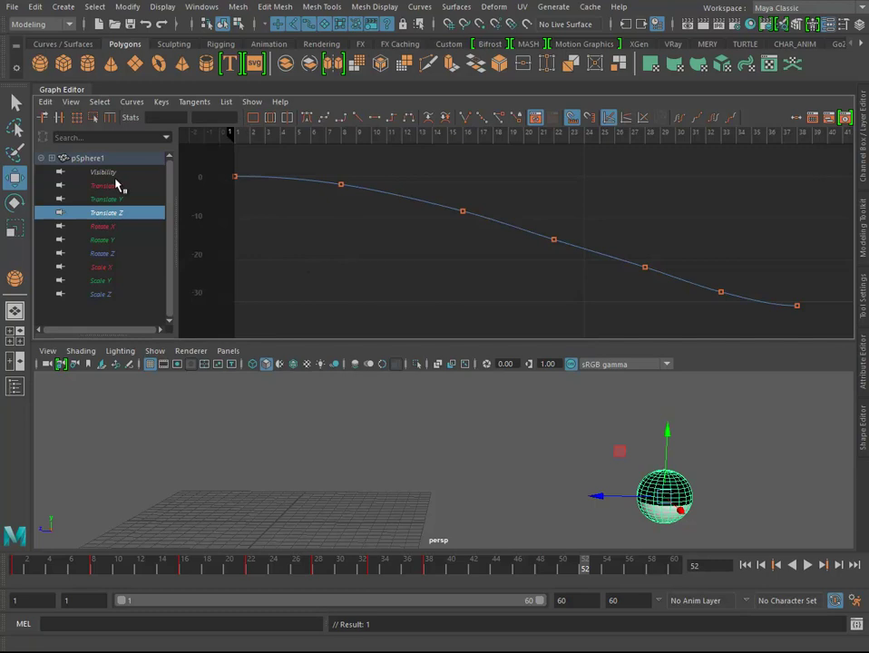
{"action": "left_click_drag", "start_coordinate": [116, 185], "coordinate": [116, 226]}
{"action": "key", "text": "f"}
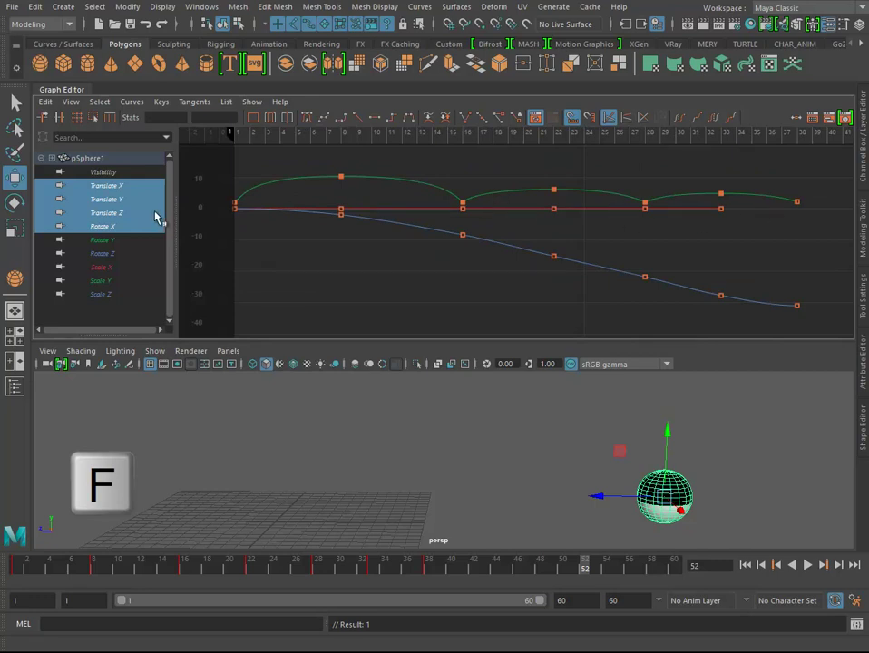
{"action": "left_click", "coordinate": [127, 186]}
{"action": "key", "text": "Delete"}
{"action": "left_click_drag", "start_coordinate": [746, 201], "coordinate": [223, 248]}
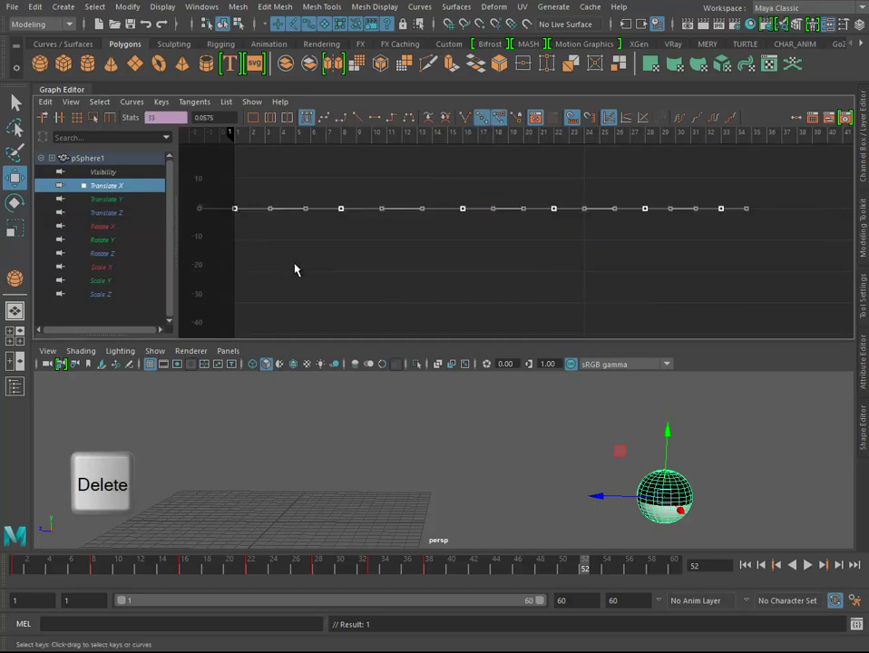
{"action": "key", "text": "Delete"}
{"action": "left_click", "coordinate": [122, 186]}
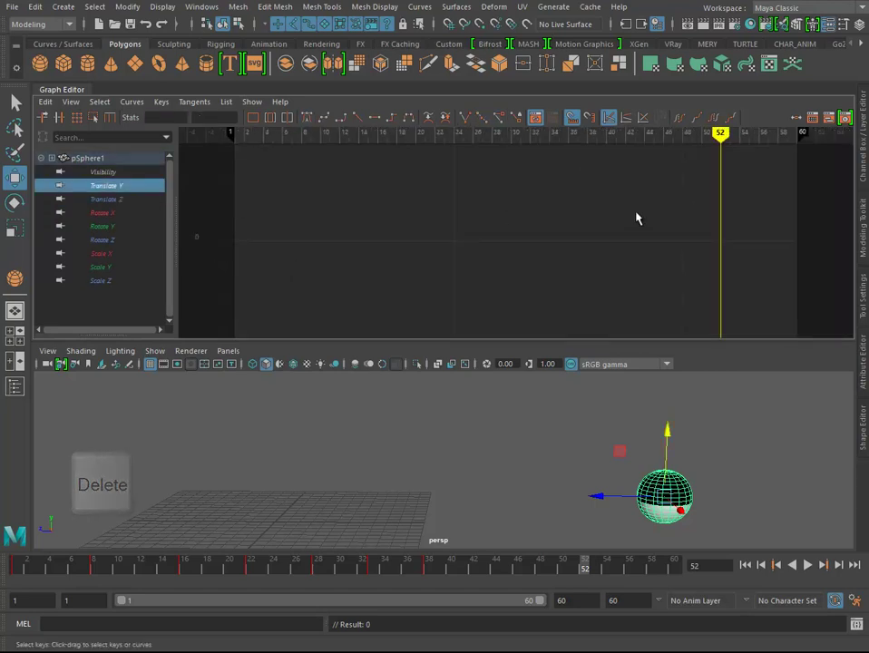
Delete the in-between Translate Z keys and give the first key a linear tangent
{"action": "left_click", "coordinate": [127, 199]}
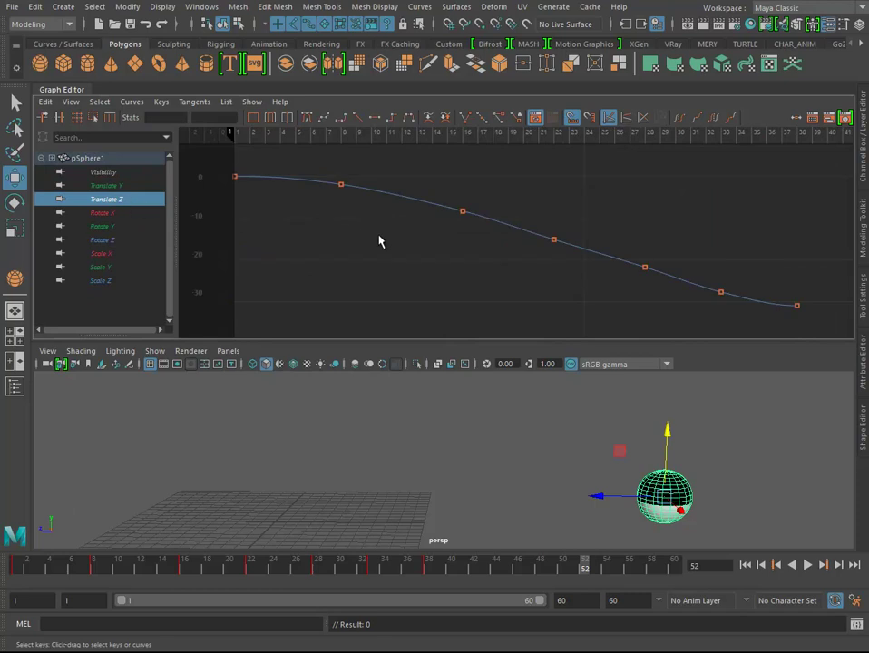
{"action": "mouse_move", "coordinate": [322, 175]}
{"action": "left_mouse_down"}
{"action": "mouse_move", "coordinate": [694, 304]}
{"action": "mouse_move", "coordinate": [749, 311]}
{"action": "left_mouse_up"}
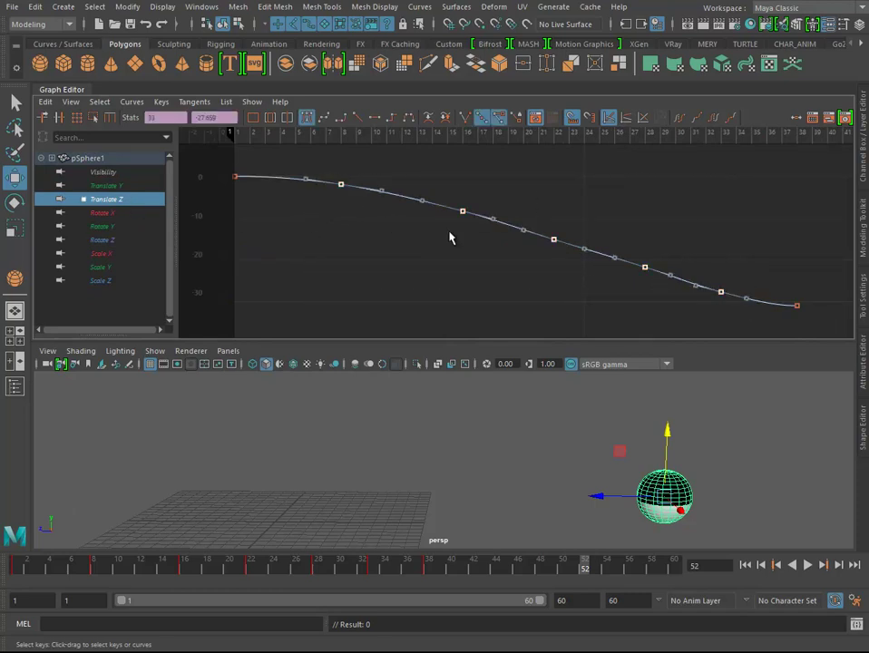
{"action": "key", "text": "Delete"}
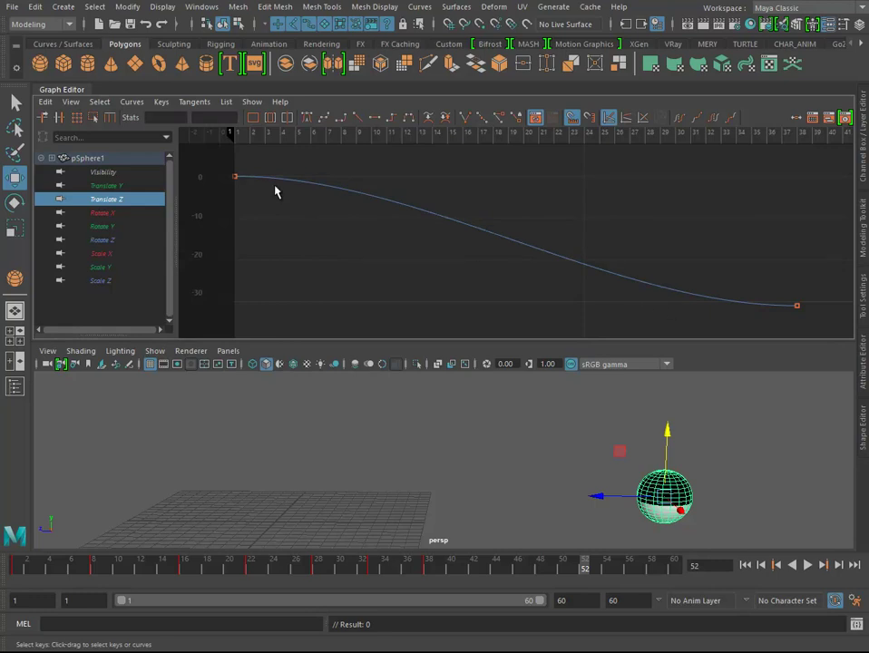
{"action": "left_click_drag", "start_coordinate": [277, 160], "coordinate": [214, 194]}
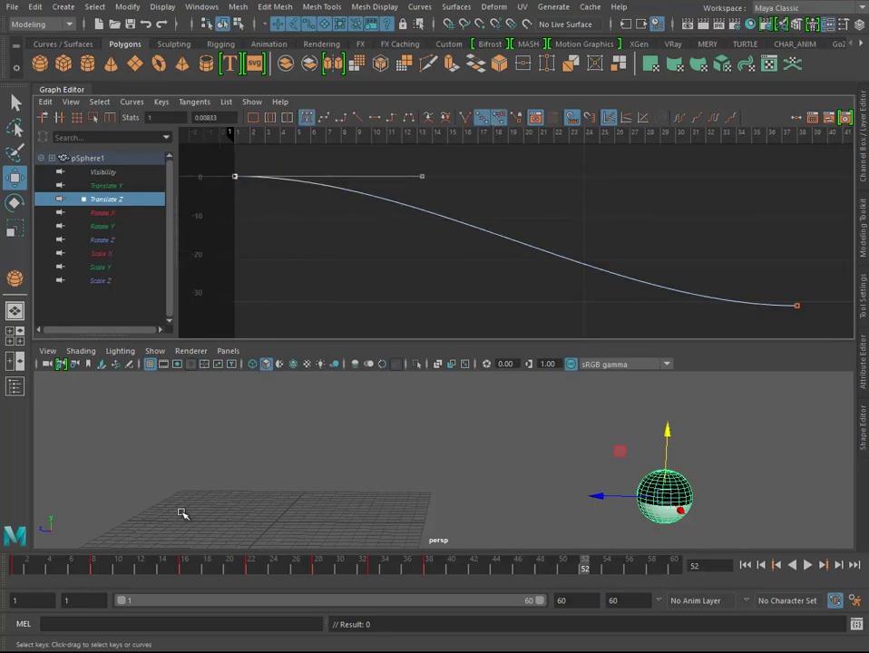
{"action": "left_click", "coordinate": [359, 122]}
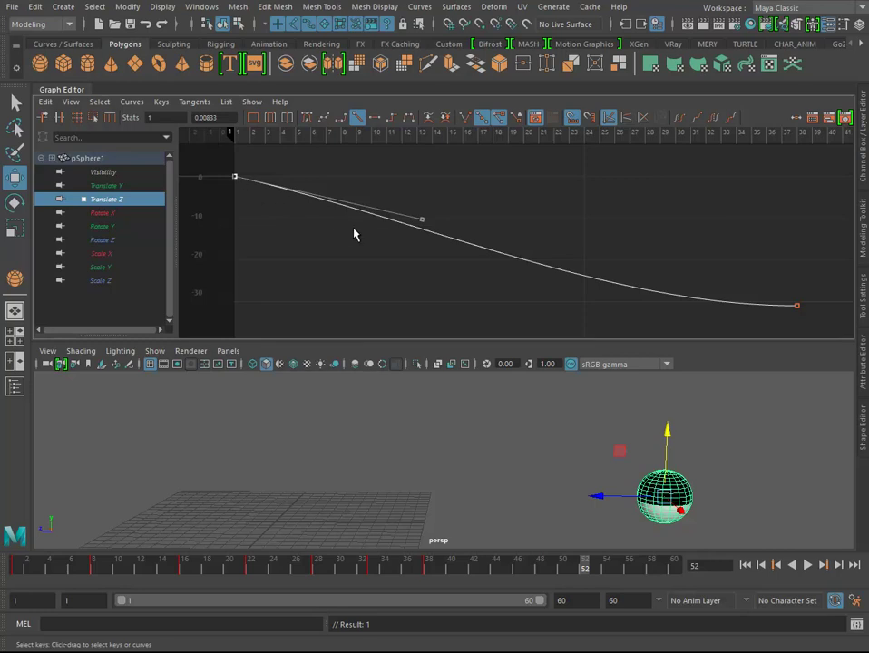
Raise the last Translate Z key toward about -18.77 to shorten the forward travel
{"action": "mouse_move", "coordinate": [807, 287]}
{"action": "left_mouse_down"}
{"action": "mouse_move", "coordinate": [769, 315]}
{"action": "mouse_move", "coordinate": [777, 320]}
{"action": "left_mouse_up"}
{"action": "middle_click_drag", "start_coordinate": [796, 312], "coordinate": [797, 307], "text": "shift"}
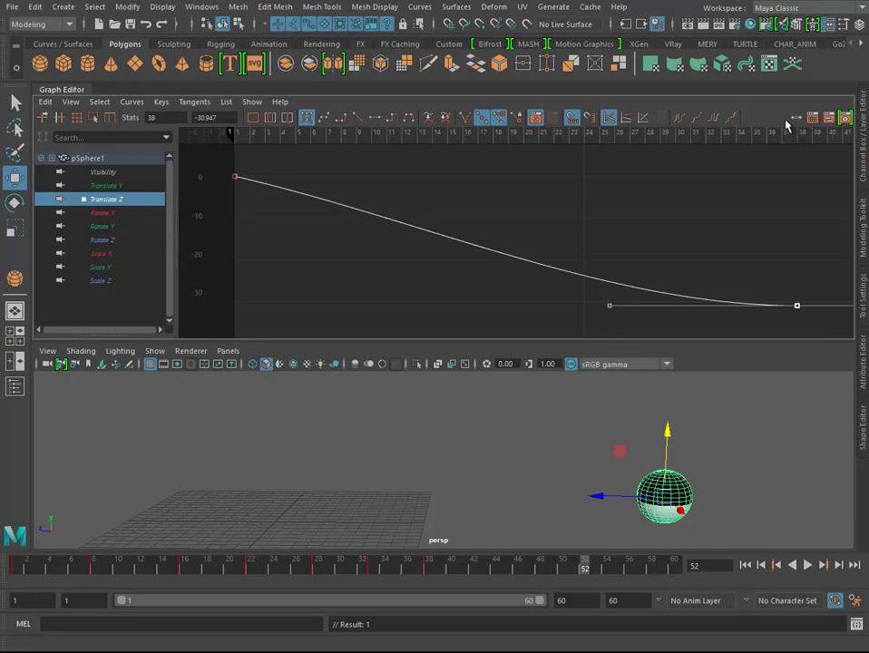
{"action": "mouse_move", "coordinate": [797, 307]}
{"action": "middle_mouse_down", "text": "shift"}
{"action": "mouse_move", "coordinate": [744, 305]}
{"action": "mouse_move", "coordinate": [777, 293]}
{"action": "mouse_move", "coordinate": [784, 254]}
{"action": "middle_mouse_up", "text": "shift"}
{"action": "key", "text": "ctrl+z"}
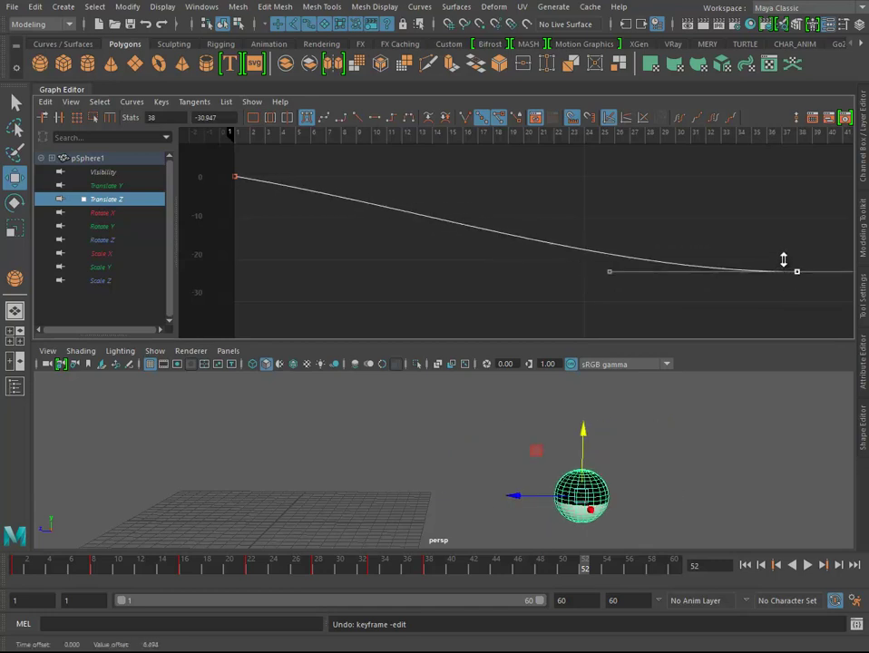
{"action": "key", "text": "ctrl+z"}
{"action": "mouse_move", "coordinate": [801, 300]}
{"action": "middle_mouse_down"}
{"action": "mouse_move", "coordinate": [726, 266]}
{"action": "mouse_move", "coordinate": [730, 225]}
{"action": "mouse_move", "coordinate": [789, 248]}
{"action": "middle_mouse_up"}
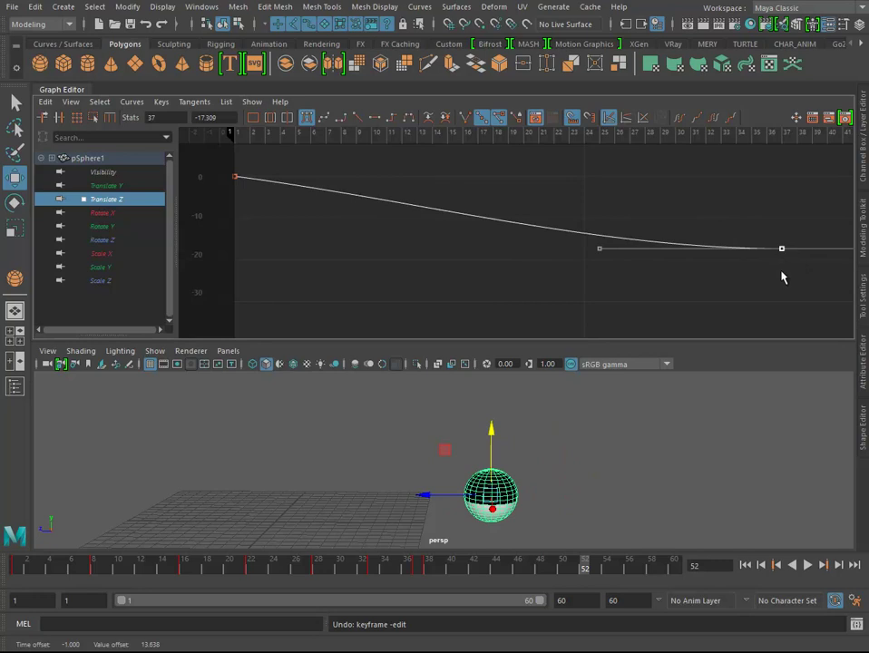
{"action": "key", "text": "ctrl+z"}
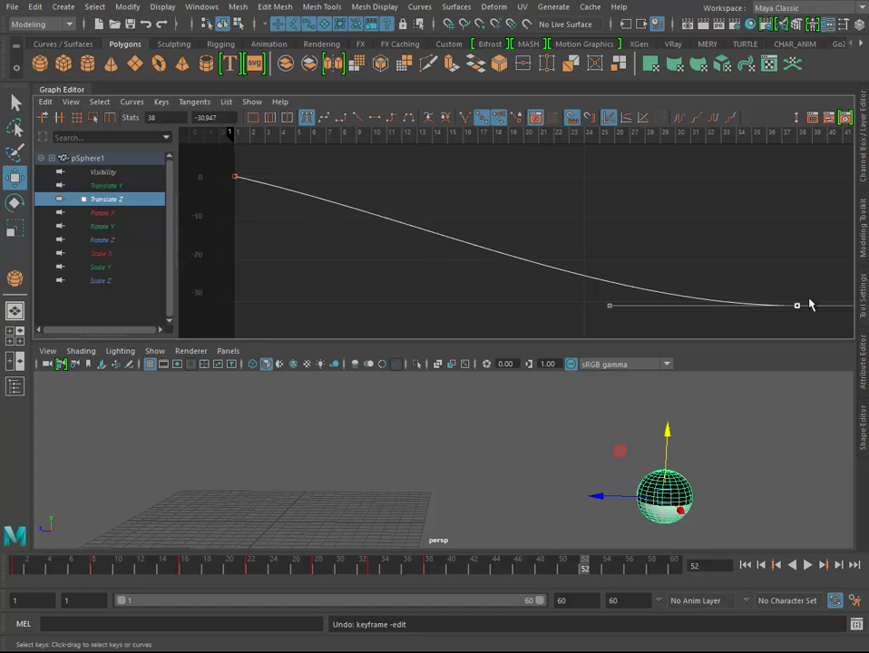
{"action": "left_click_drag", "start_coordinate": [797, 306], "coordinate": [796, 254]}
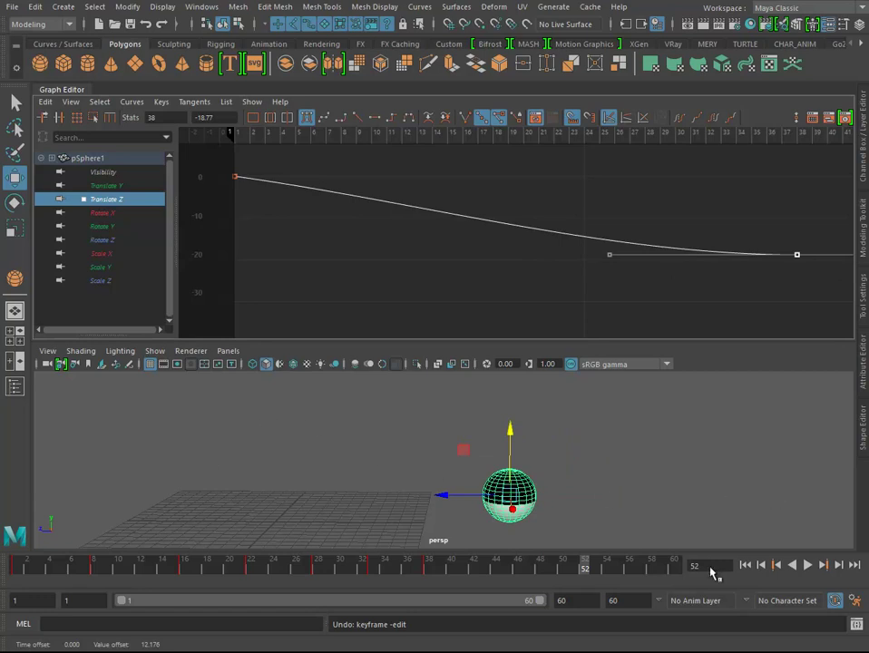
Play the animation from the first frame to review the motion
{"action": "left_click", "coordinate": [747, 566]}
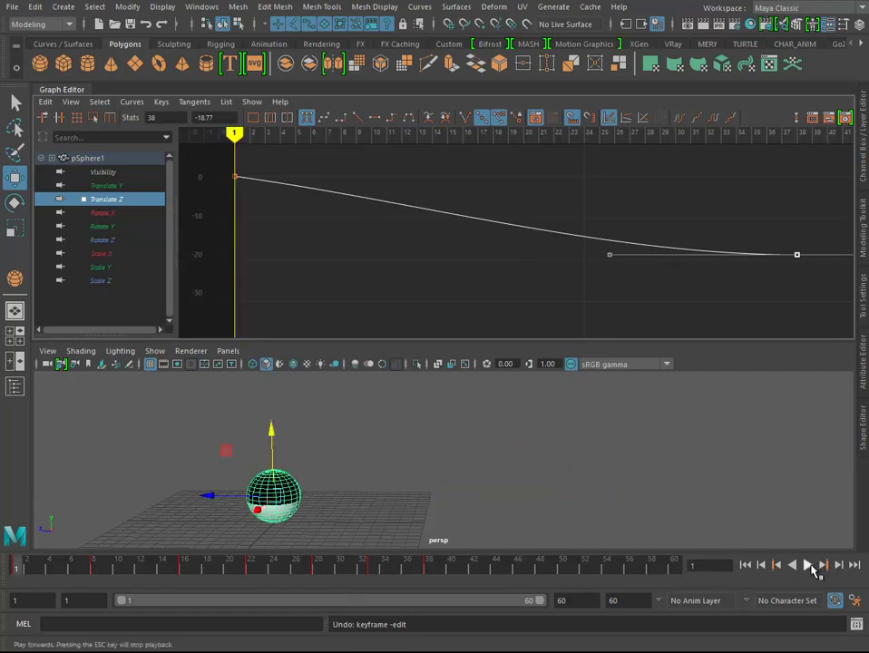
{"action": "left_click", "coordinate": [809, 565]}
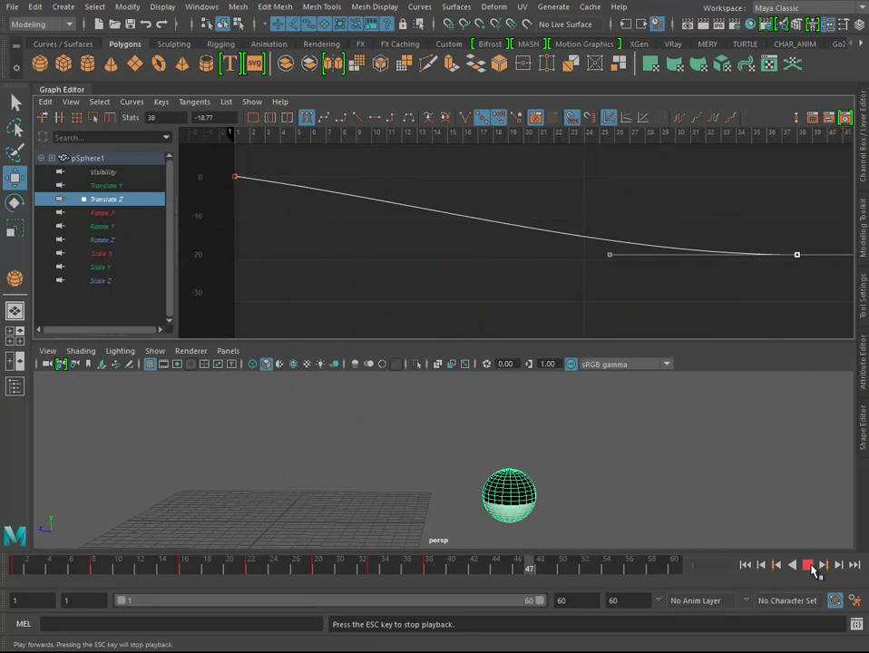
{"action": "left_click", "coordinate": [811, 565]}
{"action": "middle_click_drag", "start_coordinate": [762, 336], "coordinate": [744, 327], "text": "shift"}
Show the Translate Y and Translate Z curves together with the current time at frame 38
{"action": "left_click", "coordinate": [130, 187]}
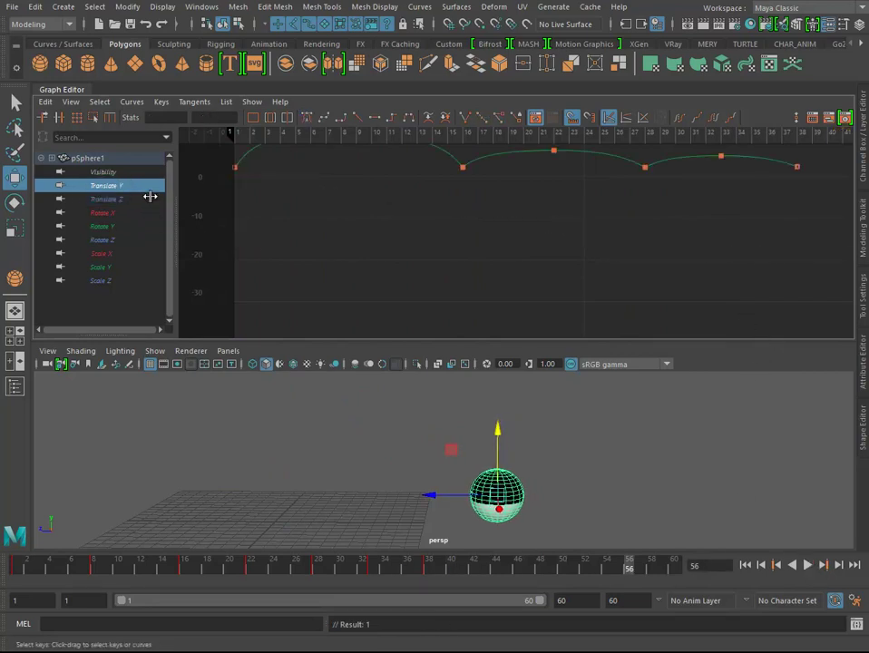
{"action": "key", "text": "a"}
{"action": "middle_click_drag", "start_coordinate": [635, 240], "coordinate": [549, 246], "text": "alt"}
{"action": "right_click_drag", "start_coordinate": [549, 246], "coordinate": [626, 279], "text": "alt"}
{"action": "key", "text": "a"}
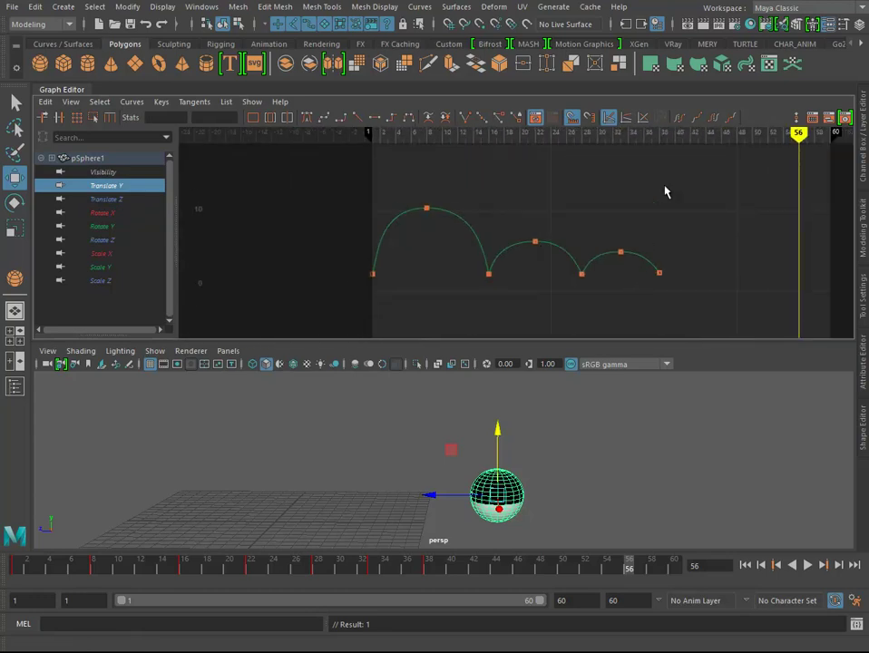
{"action": "left_click_drag", "start_coordinate": [649, 134], "coordinate": [660, 134]}
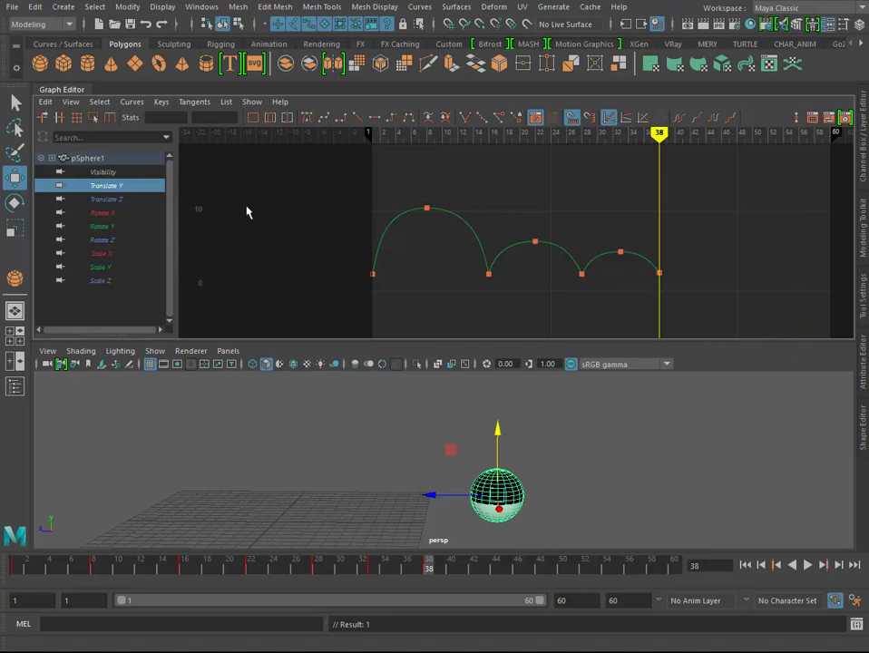
{"action": "left_click", "coordinate": [109, 199], "text": "shift"}
{"action": "key", "text": "a"}
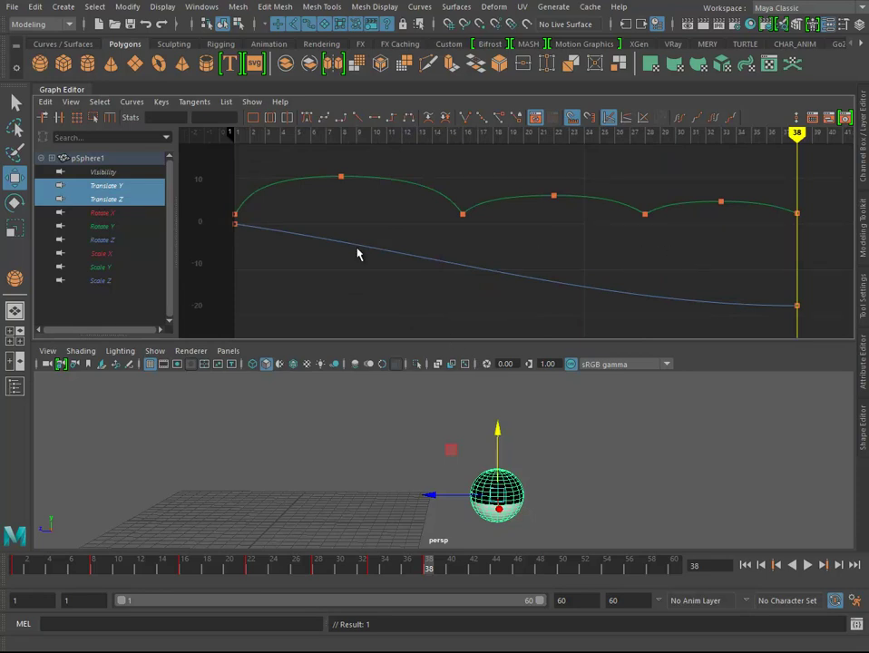
Marquee-select the final bounce's keys on the Translate Y curve and open the curve editing options
{"action": "left_click_drag", "start_coordinate": [853, 194], "coordinate": [673, 225]}
{"action": "key", "text": "f"}
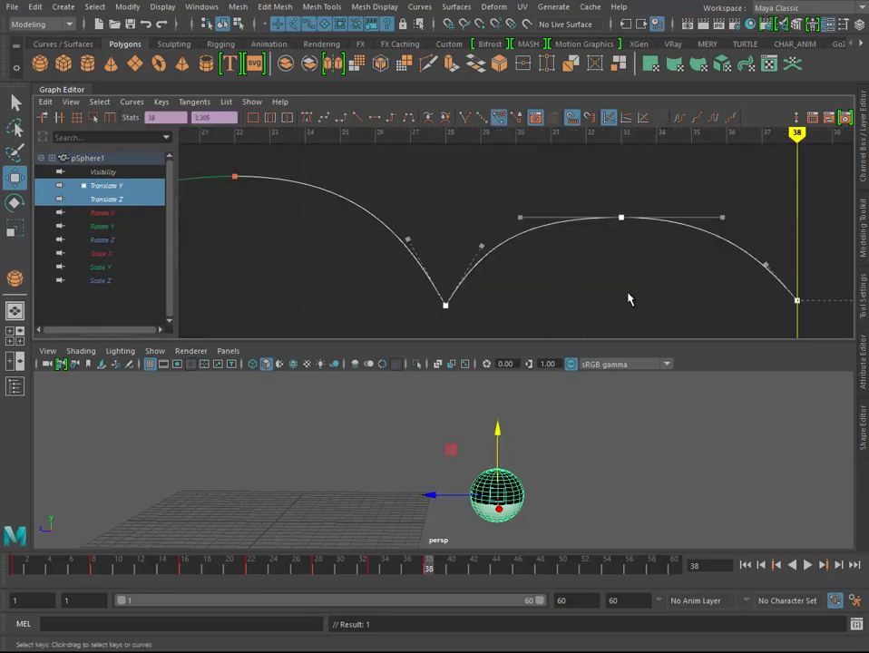
{"action": "key", "text": "a"}
{"action": "scroll", "coordinate": [526, 251], "scroll_direction": "up", "scroll_amount": 2}
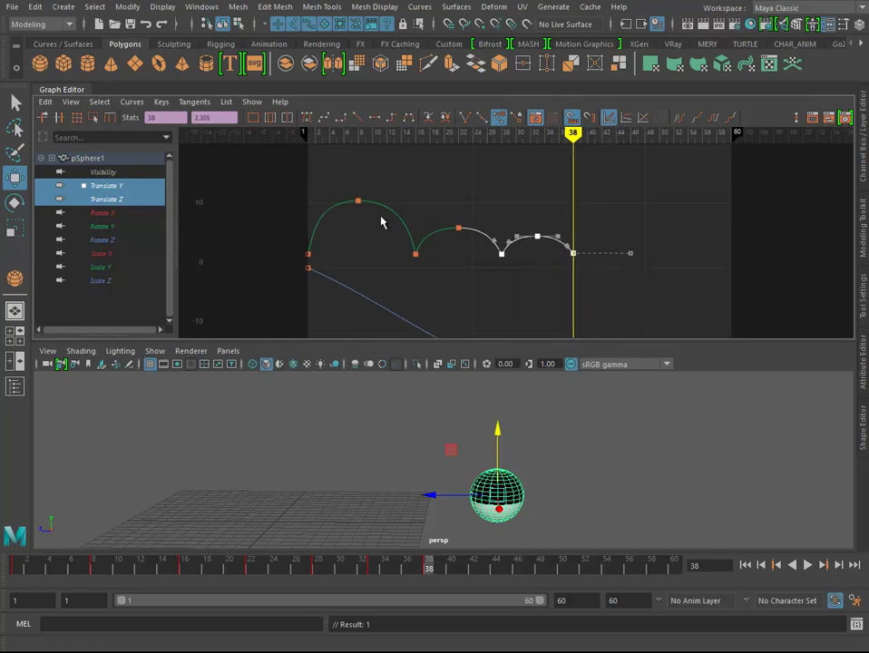
{"action": "left_click", "coordinate": [636, 213]}
{"action": "left_click_drag", "start_coordinate": [582, 209], "coordinate": [499, 272]}
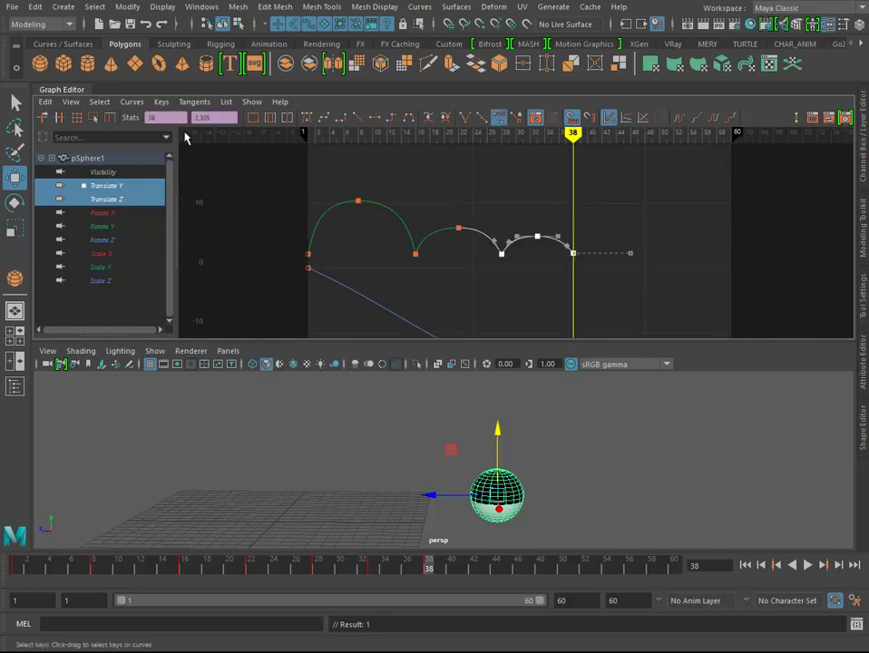
{"action": "left_click", "coordinate": [45, 102]}
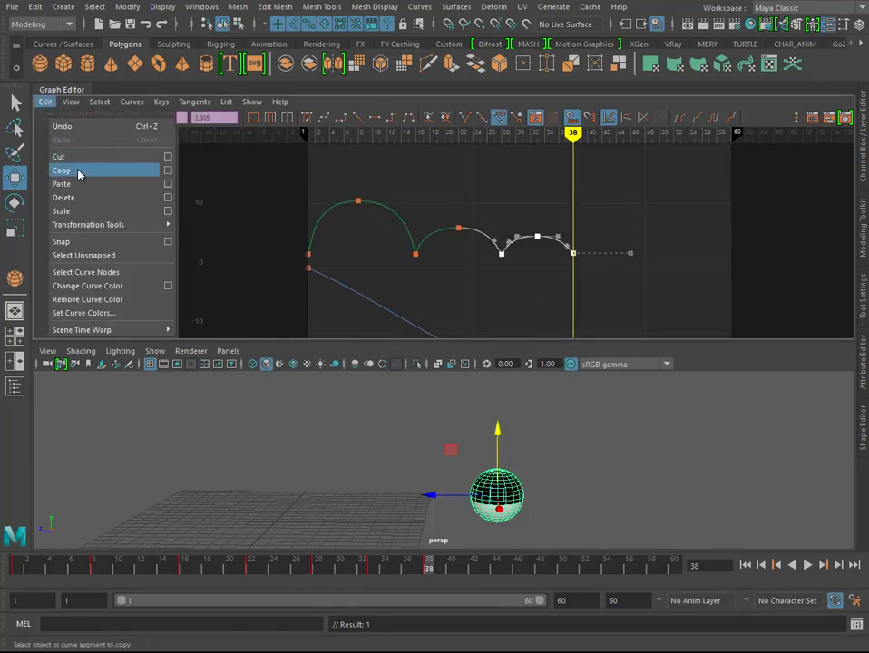
Select and copy the last bounce's Translate Y keys, frames 28–38
{"action": "left_click", "coordinate": [389, 544]}
{"action": "left_click_drag", "start_coordinate": [434, 567], "coordinate": [320, 568], "text": "shift"}
{"action": "left_click", "coordinate": [496, 566]}
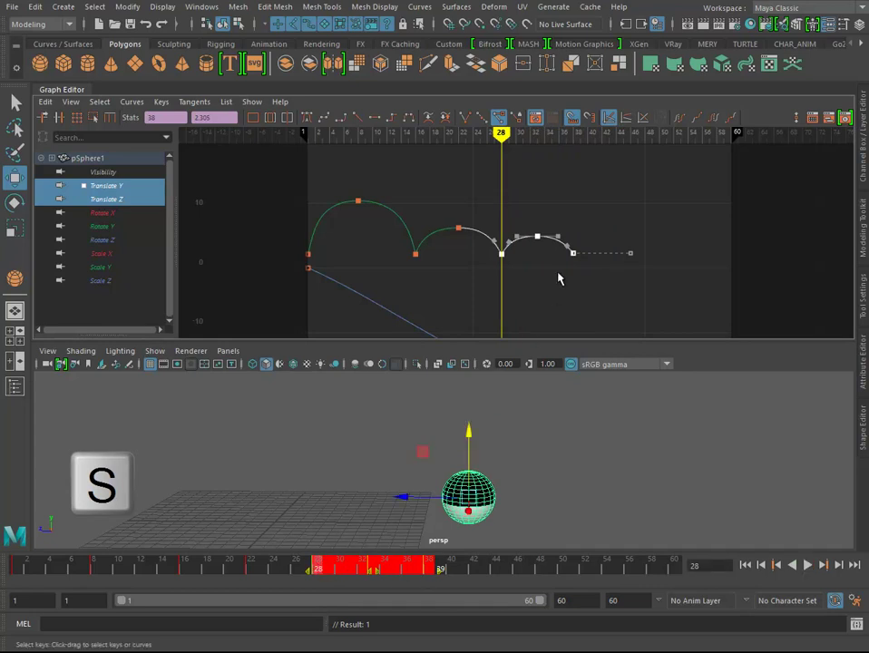
{"action": "left_click", "coordinate": [624, 197]}
{"action": "left_click_drag", "start_coordinate": [624, 197], "coordinate": [497, 291]}
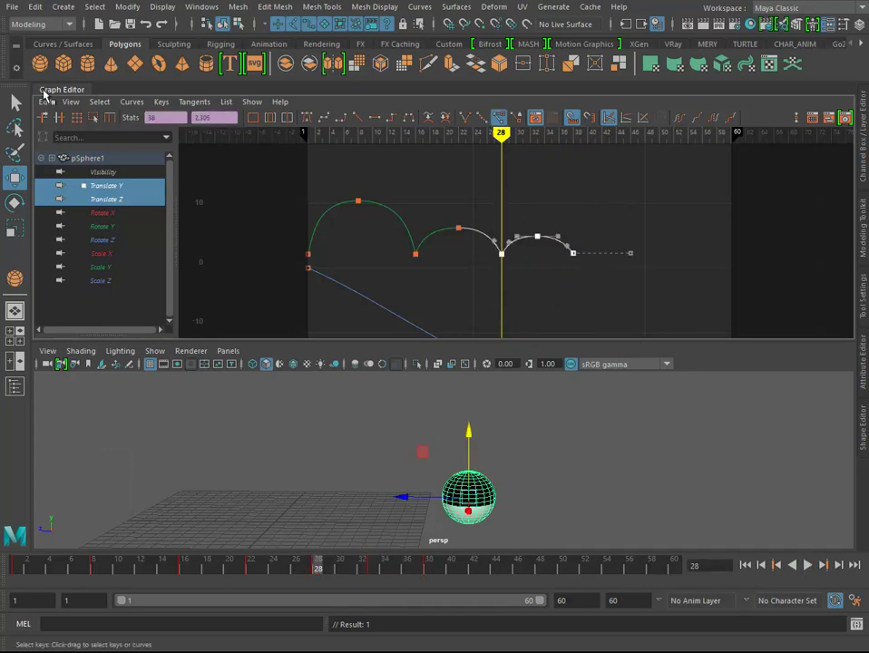
{"action": "left_click", "coordinate": [45, 102]}
{"action": "left_click", "coordinate": [77, 171]}
Paste the copied bounce at frame 38, then again at frame 48
{"action": "key", "text": "alt+v"}
{"action": "key", "text": "alt+v"}
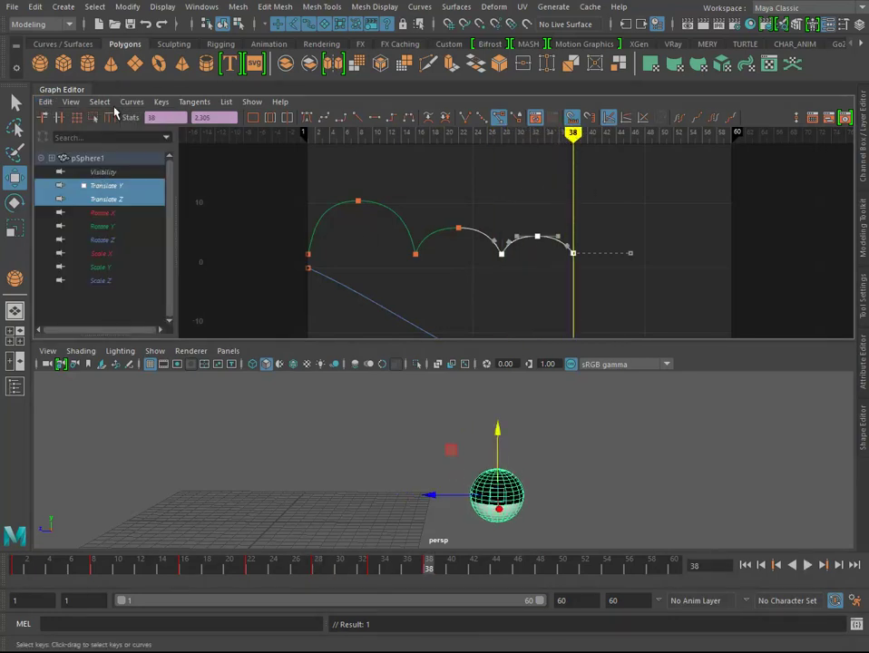
{"action": "left_click", "coordinate": [45, 101]}
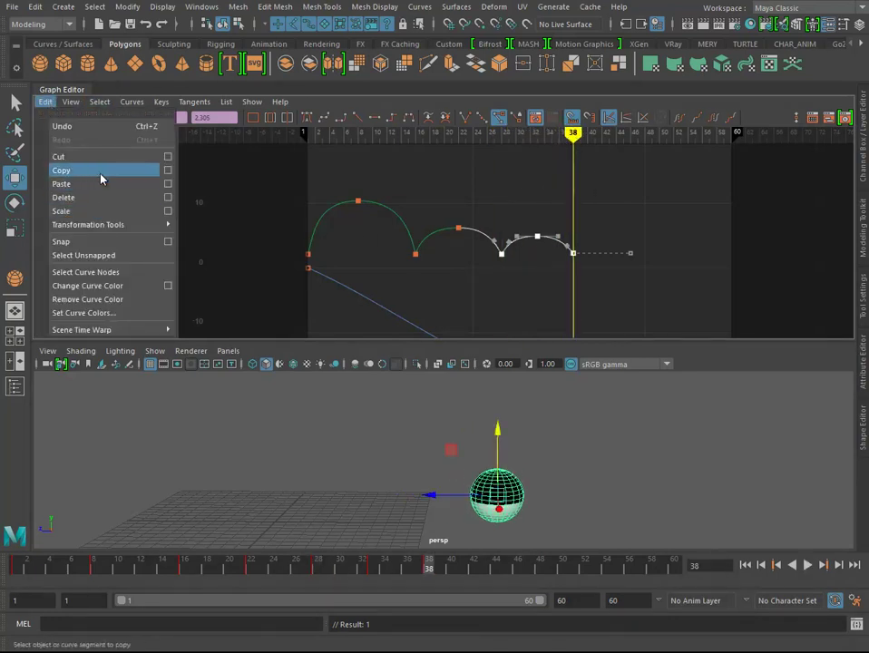
{"action": "left_click", "coordinate": [101, 184]}
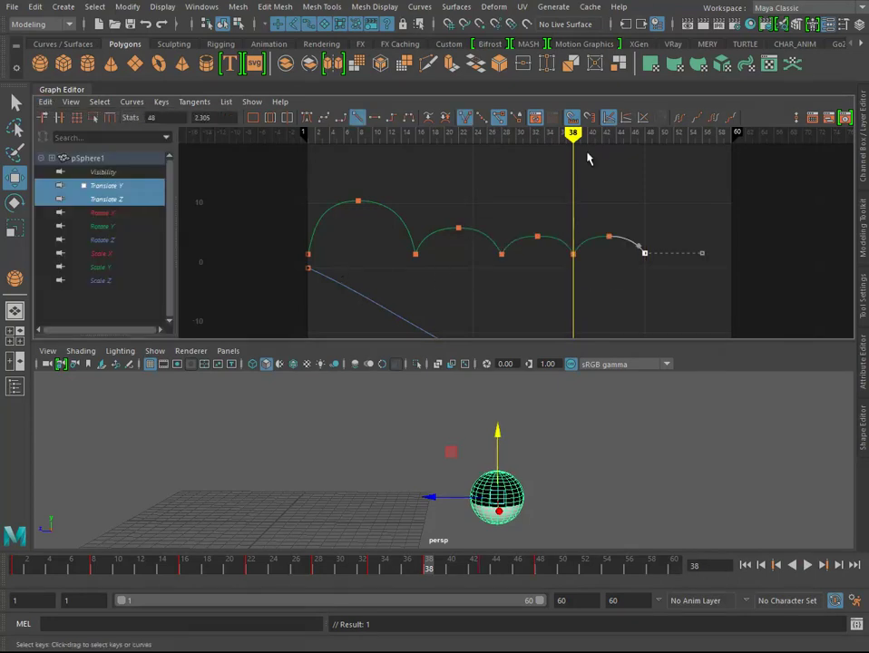
{"action": "key", "text": "period"}
{"action": "key", "text": "ctrl+c"}
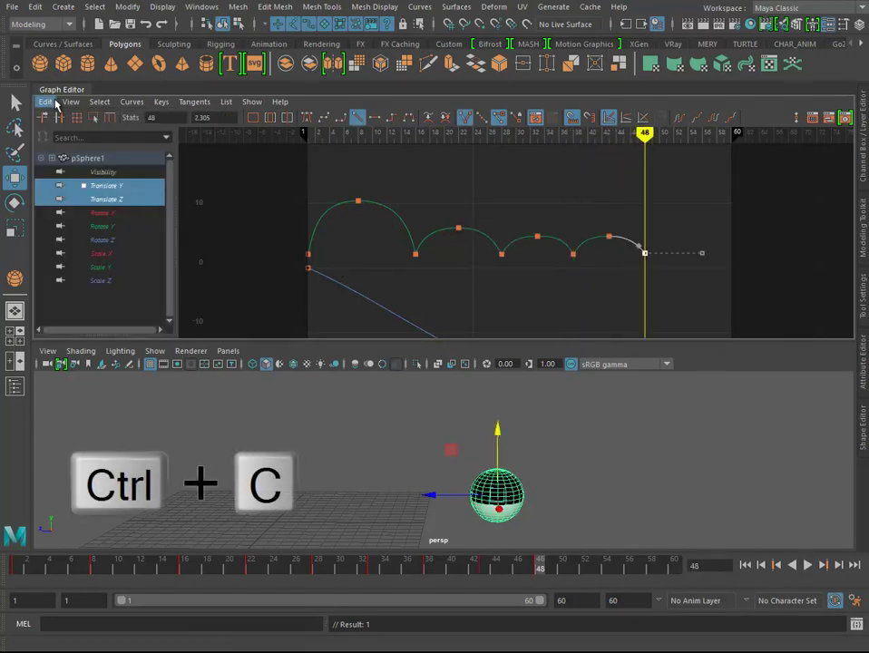
{"action": "left_click", "coordinate": [45, 102]}
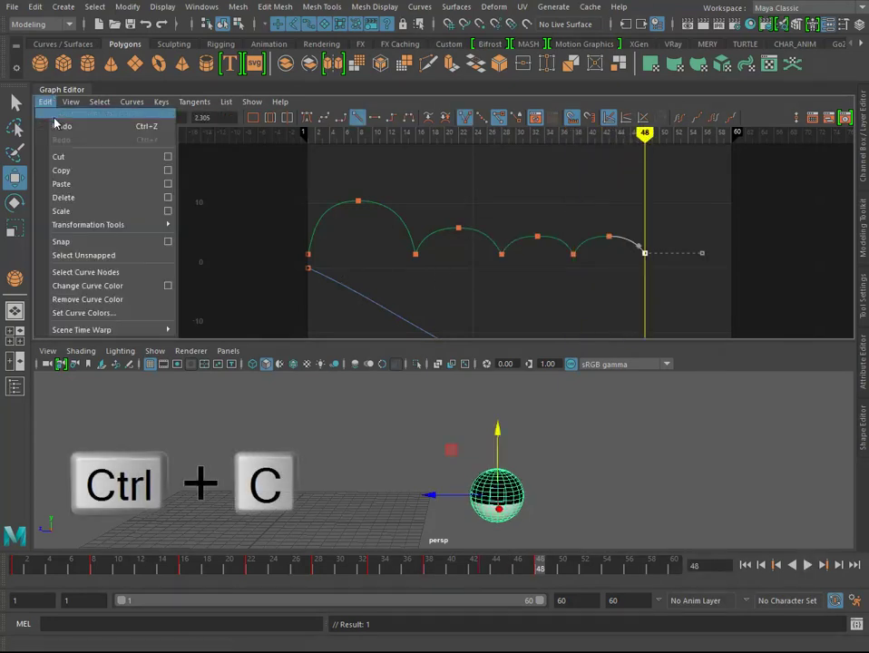
{"action": "left_click", "coordinate": [93, 184]}
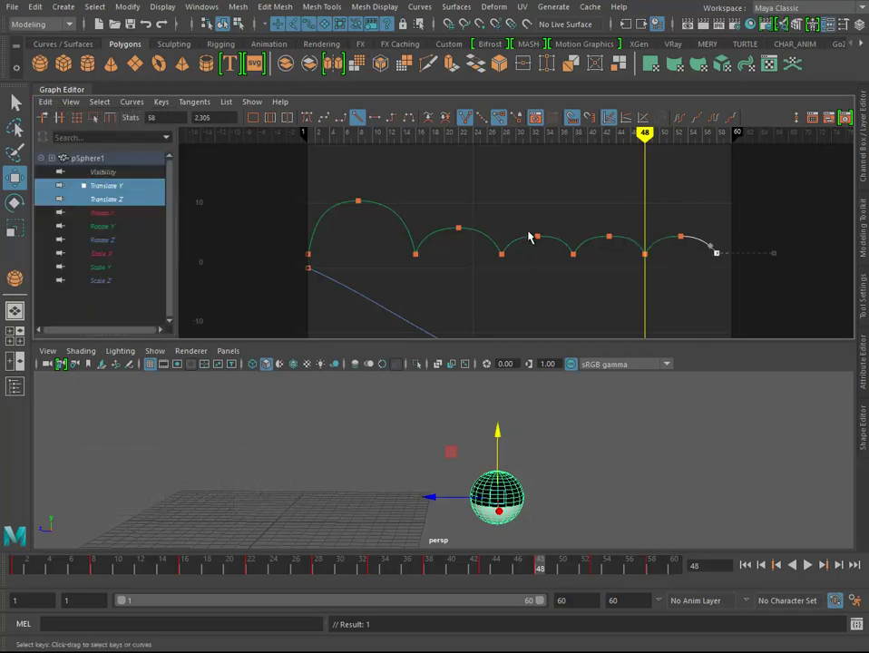
Raise the Translate Y peaks at frames 8, 22 and 32, the later two to about 9.3 and 7.08
{"action": "scroll", "coordinate": [606, 236], "scroll_direction": "up", "scroll_amount": 2}
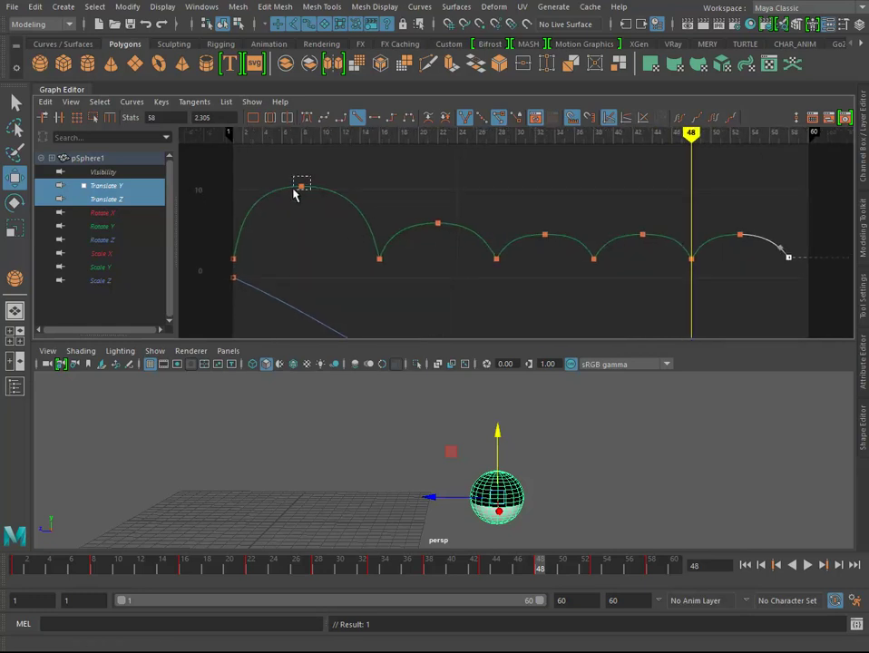
{"action": "left_click_drag", "start_coordinate": [300, 187], "coordinate": [301, 167]}
{"action": "left_click", "coordinate": [438, 220]}
{"action": "left_click_drag", "start_coordinate": [444, 227], "coordinate": [444, 204]}
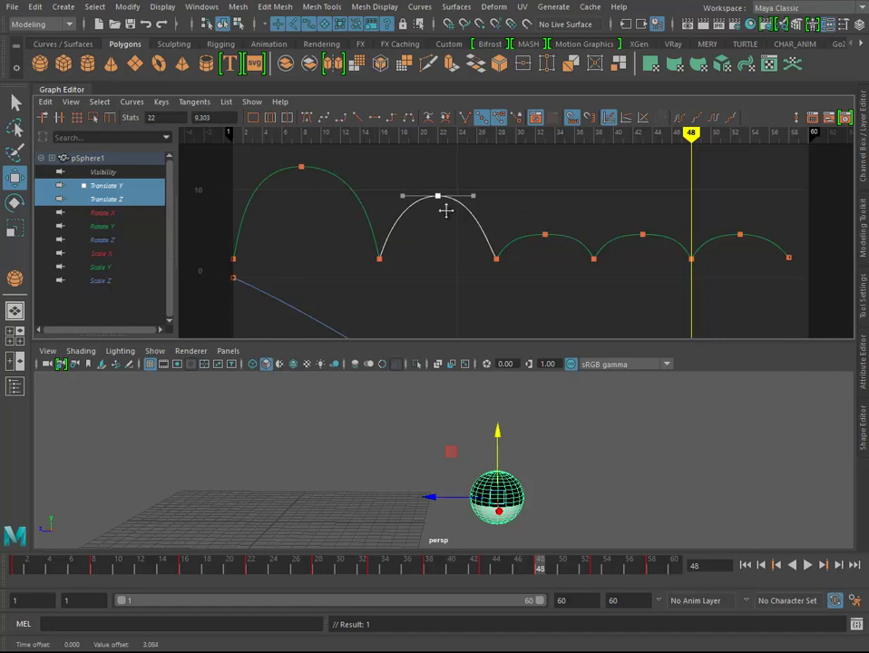
{"action": "left_click", "coordinate": [545, 235]}
{"action": "mouse_move", "coordinate": [549, 254]}
{"action": "left_mouse_down"}
{"action": "mouse_move", "coordinate": [547, 235]}
{"action": "mouse_move", "coordinate": [554, 242]}
{"action": "mouse_move", "coordinate": [543, 229]}
{"action": "left_mouse_up"}
{"action": "left_click", "coordinate": [552, 242]}
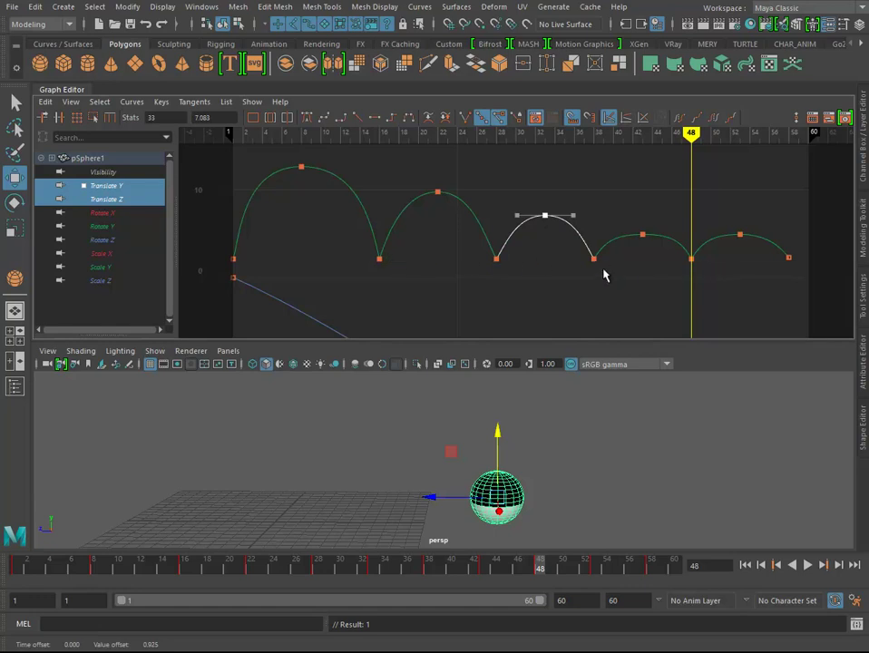
{"action": "scroll", "coordinate": [588, 238], "scroll_direction": "up", "scroll_amount": 3}
{"action": "middle_click_drag", "start_coordinate": [649, 241], "coordinate": [598, 242], "text": "alt"}
Lower the Translate Y key at frame 53
{"action": "left_click", "coordinate": [656, 233]}
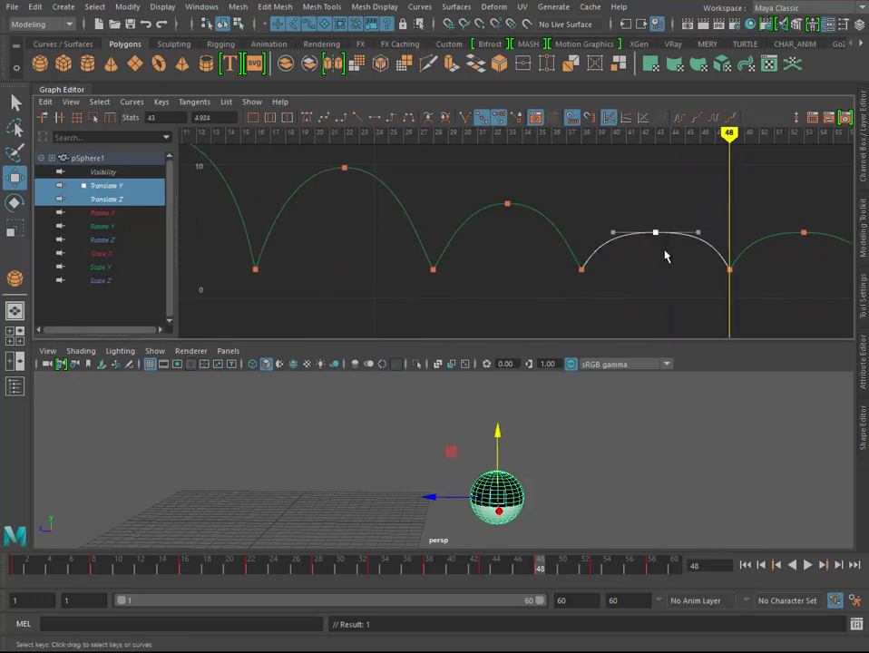
{"action": "middle_click_drag", "start_coordinate": [670, 256], "coordinate": [591, 256], "text": "alt"}
{"action": "left_click", "coordinate": [713, 230]}
{"action": "left_click_drag", "start_coordinate": [713, 230], "coordinate": [713, 256]}
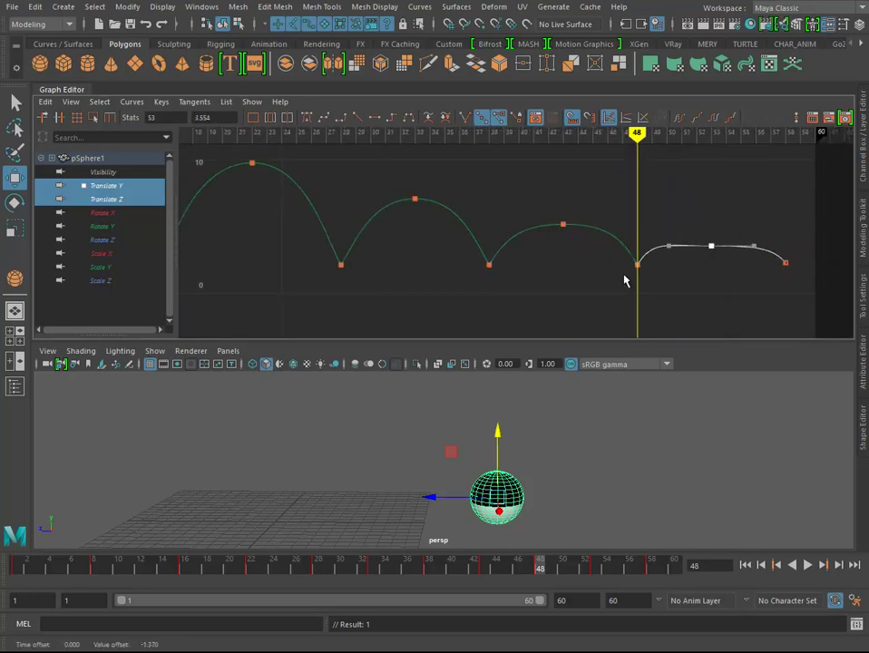
Shift the final bounce keys (frames 48–58) three frames earlier, one frame at a time
{"action": "left_click_drag", "start_coordinate": [802, 228], "coordinate": [608, 291]}
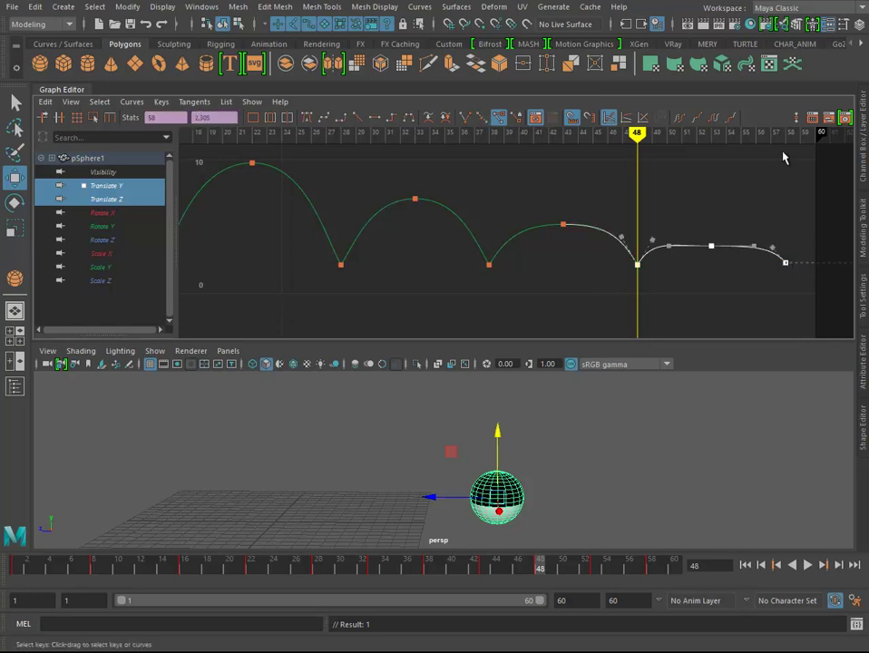
{"action": "middle_click_drag", "start_coordinate": [731, 283], "coordinate": [713, 277], "text": "shift"}
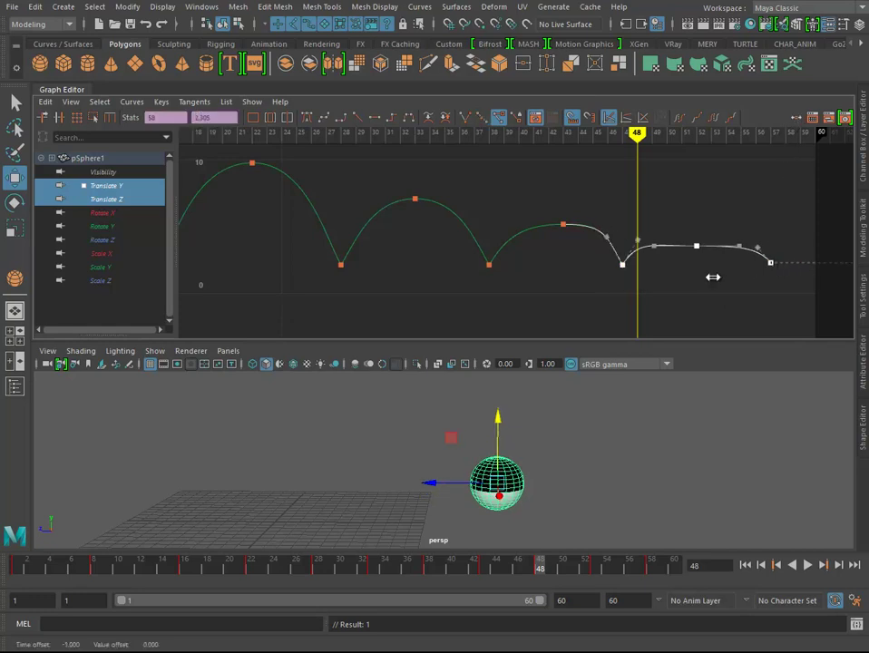
{"action": "left_click_drag", "start_coordinate": [799, 209], "coordinate": [702, 283]}
{"action": "mouse_move", "coordinate": [702, 283]}
{"action": "middle_mouse_down", "text": "shift"}
{"action": "mouse_move", "coordinate": [698, 295]}
{"action": "mouse_move", "coordinate": [679, 294]}
{"action": "middle_mouse_up", "text": "shift"}
{"action": "left_click_drag", "start_coordinate": [755, 245], "coordinate": [729, 288]}
{"action": "middle_click_drag", "start_coordinate": [729, 288], "coordinate": [705, 289], "text": "shift"}
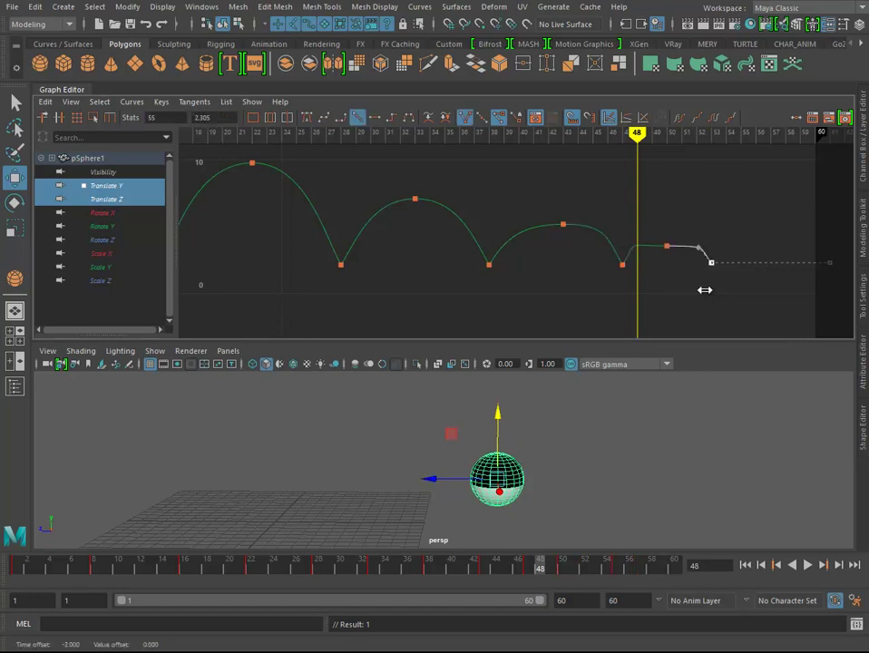
{"action": "left_click_drag", "start_coordinate": [745, 220], "coordinate": [640, 283]}
Angle the final key's incoming tangent down and shorten the last peak's tangent handles
{"action": "key", "text": "f"}
{"action": "left_click", "coordinate": [686, 200]}
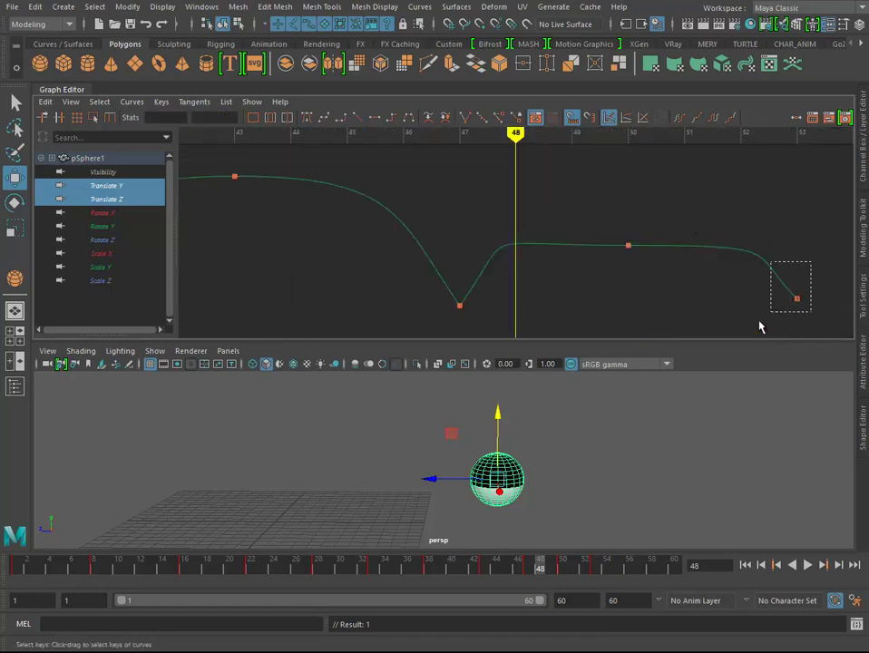
{"action": "left_click", "coordinate": [796, 298]}
{"action": "left_click_drag", "start_coordinate": [747, 251], "coordinate": [735, 261]}
{"action": "left_click", "coordinate": [629, 245]}
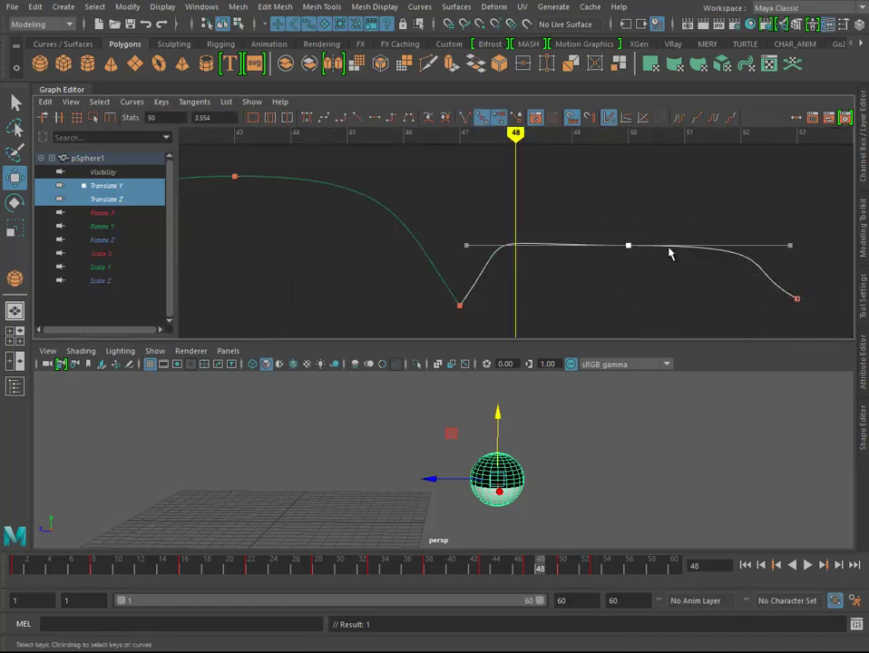
{"action": "left_click_drag", "start_coordinate": [788, 245], "coordinate": [675, 243]}
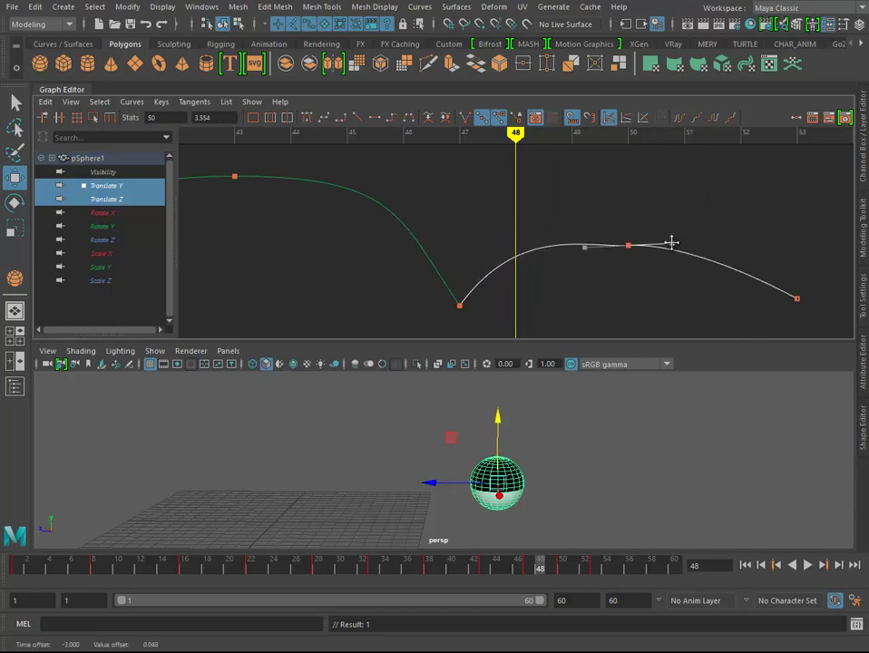
Move the final key and the last peak one frame earlier
{"action": "left_click", "coordinate": [797, 297]}
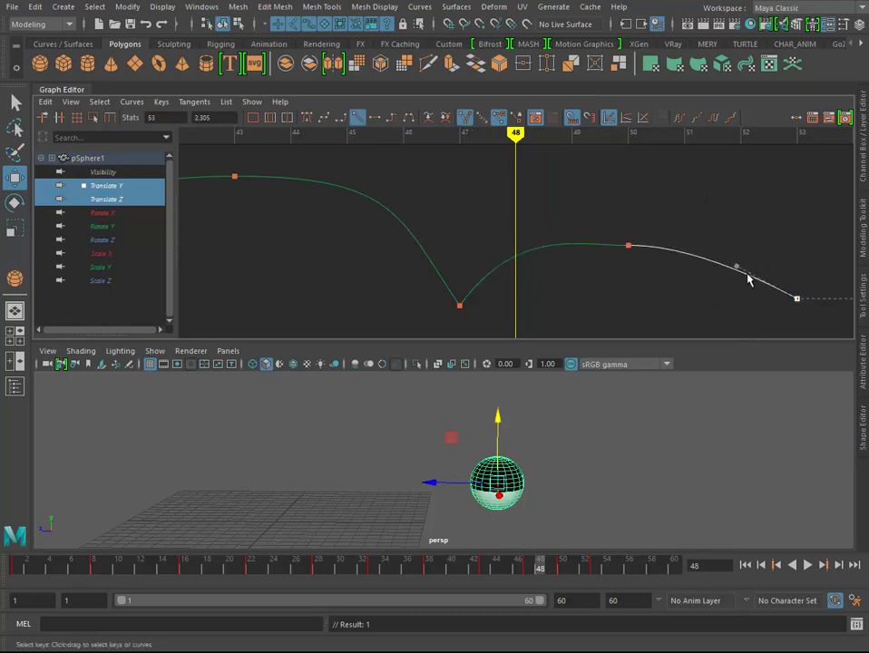
{"action": "middle_click_drag", "start_coordinate": [794, 264], "coordinate": [677, 292]}
{"action": "left_click_drag", "start_coordinate": [790, 218], "coordinate": [606, 327]}
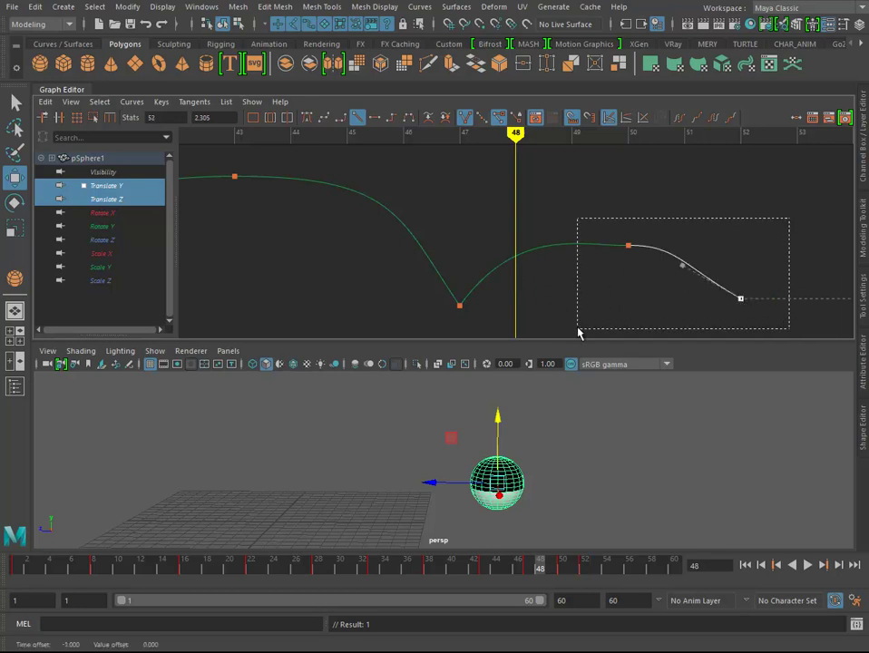
{"action": "middle_click_drag", "start_coordinate": [636, 305], "coordinate": [617, 305], "text": "shift"}
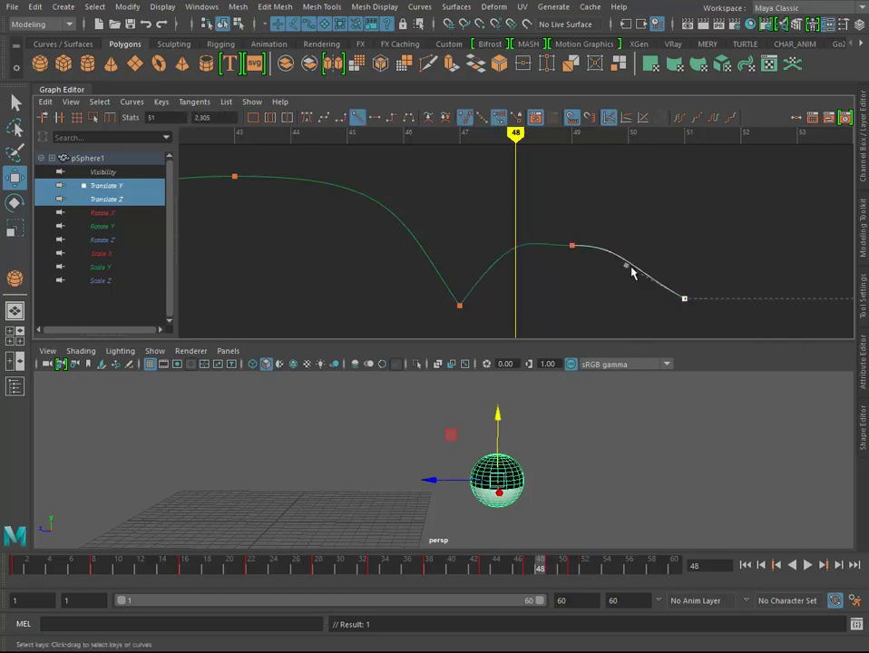
{"action": "left_click", "coordinate": [460, 305]}
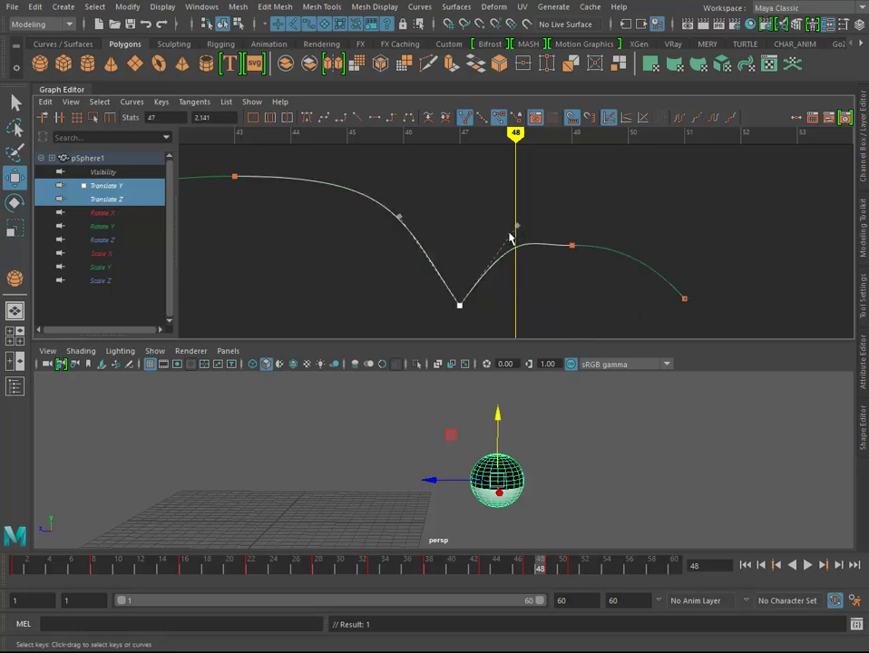
{"action": "left_click", "coordinate": [572, 244]}
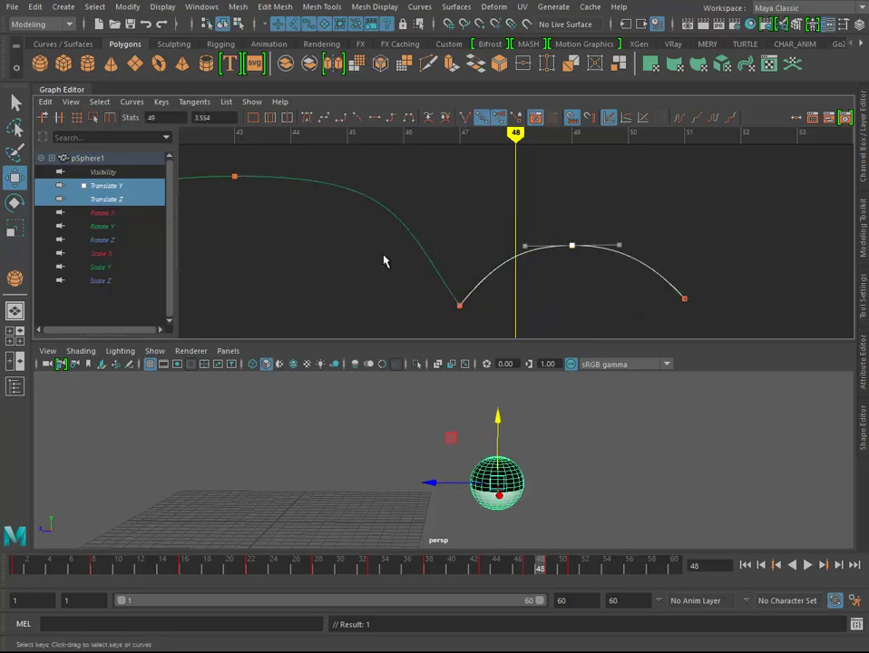
{"action": "left_click", "coordinate": [460, 305]}
Ease the frame-43 peak's right tangent inward and shift the last bounce keys a frame earlier
{"action": "middle_click_drag", "start_coordinate": [395, 281], "coordinate": [499, 266], "text": "alt"}
{"action": "left_click", "coordinate": [396, 198]}
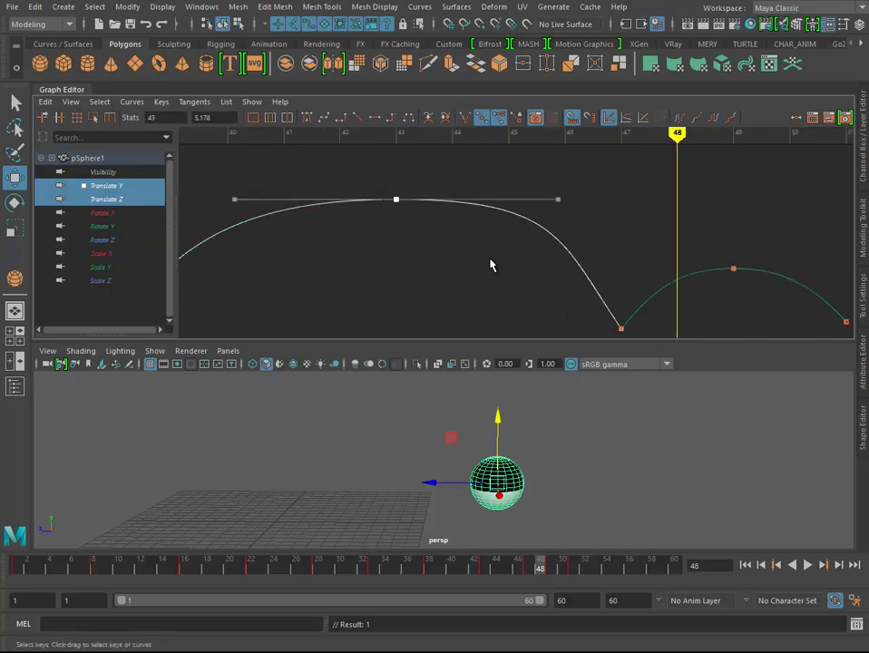
{"action": "scroll", "coordinate": [465, 257], "scroll_direction": "down", "scroll_amount": 5}
{"action": "scroll", "coordinate": [511, 223], "scroll_direction": "up", "scroll_amount": 3}
{"action": "mouse_move", "coordinate": [543, 221]}
{"action": "left_mouse_down"}
{"action": "mouse_move", "coordinate": [527, 219]}
{"action": "mouse_move", "coordinate": [713, 309]}
{"action": "left_mouse_up"}
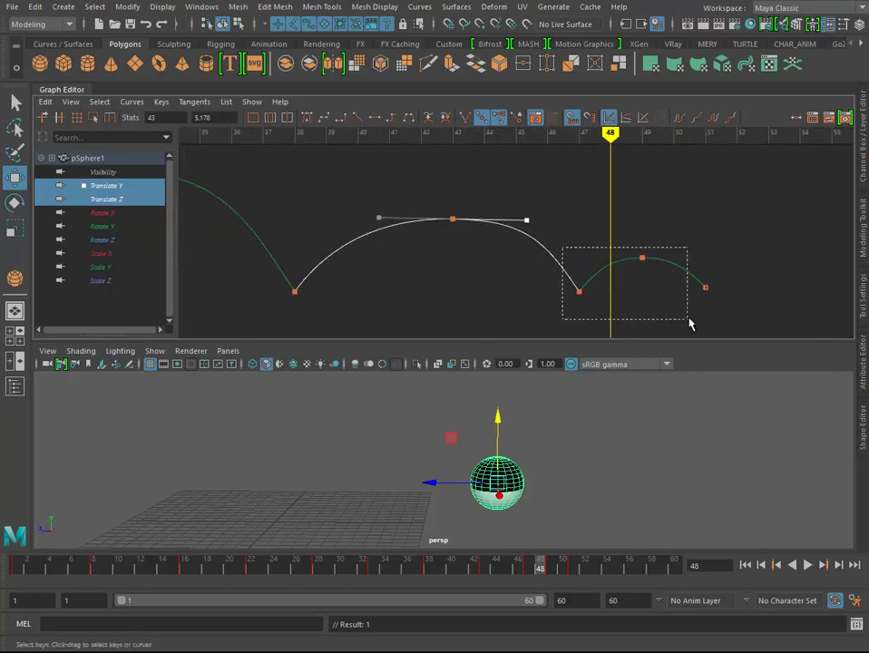
{"action": "left_click_drag", "start_coordinate": [479, 219], "coordinate": [481, 221], "text": "shift"}
{"action": "middle_click_drag", "start_coordinate": [724, 307], "coordinate": [651, 305], "text": "shift"}
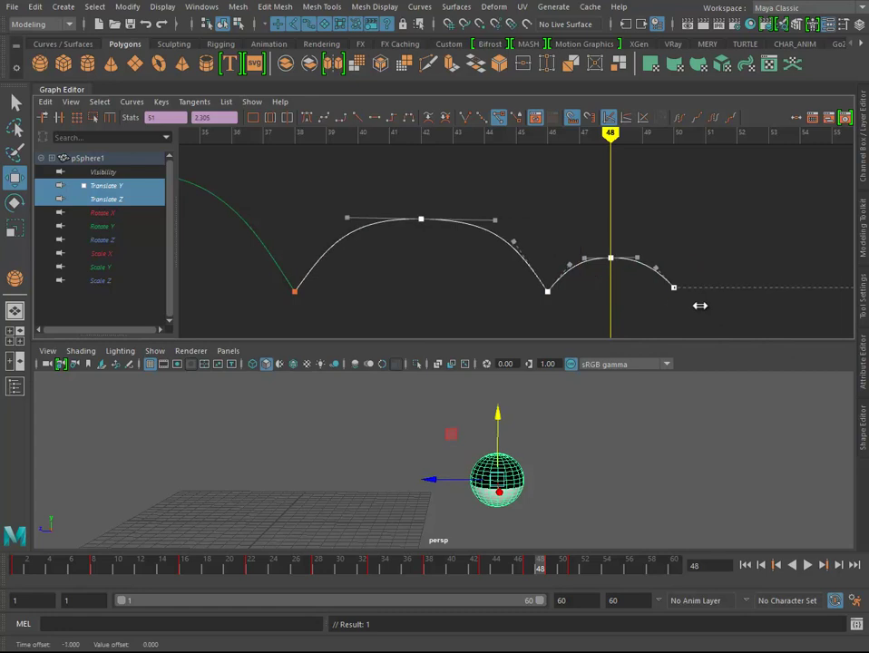
{"action": "left_click", "coordinate": [455, 293]}
{"action": "key", "text": "a"}
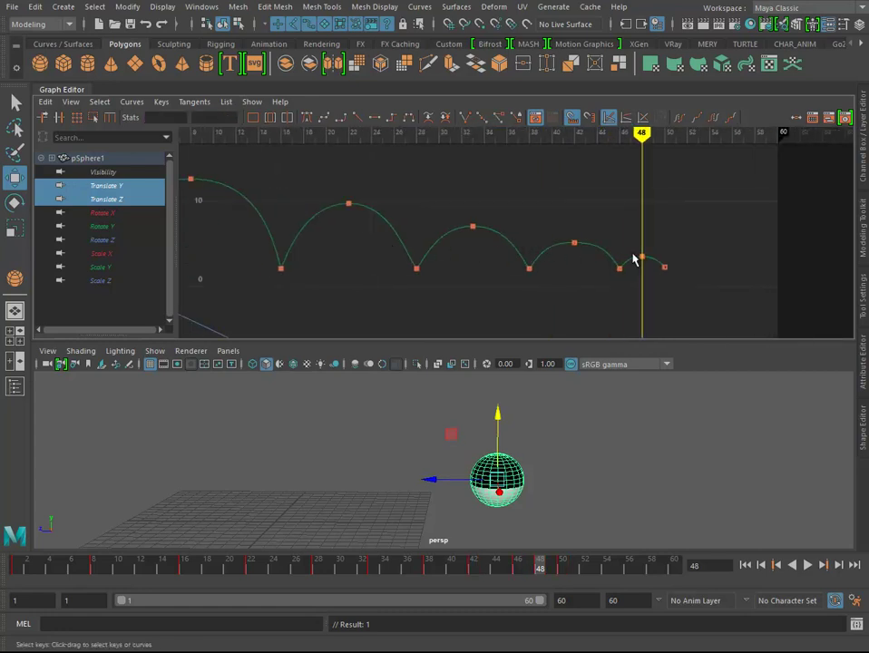
{"action": "left_click_drag", "start_coordinate": [690, 249], "coordinate": [633, 300]}
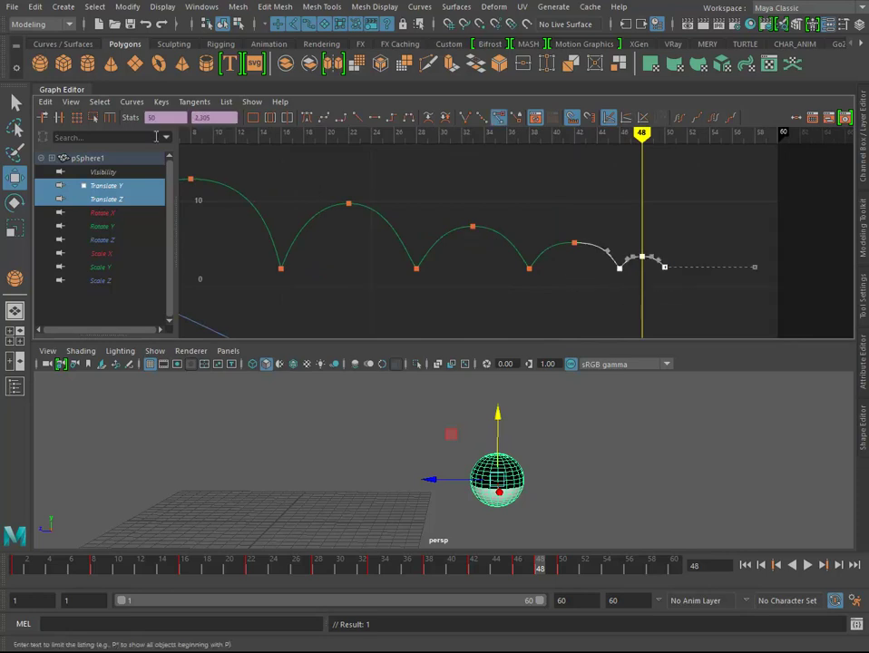
{"action": "left_click", "coordinate": [45, 102]}
{"action": "left_click", "coordinate": [93, 169]}
{"action": "key", "text": "alt+v"}
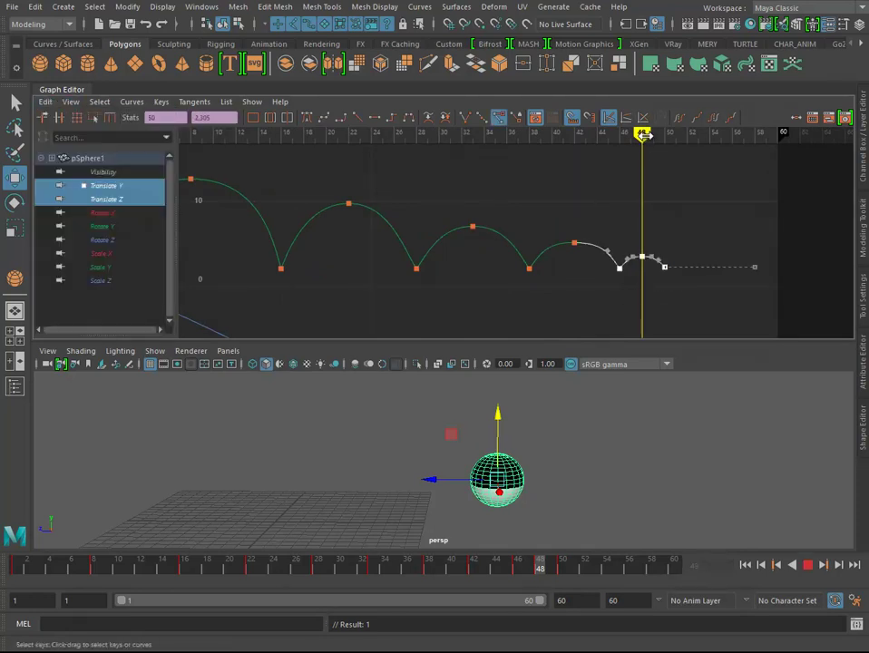
{"action": "key", "text": "alt+v"}
{"action": "left_click", "coordinate": [45, 102]}
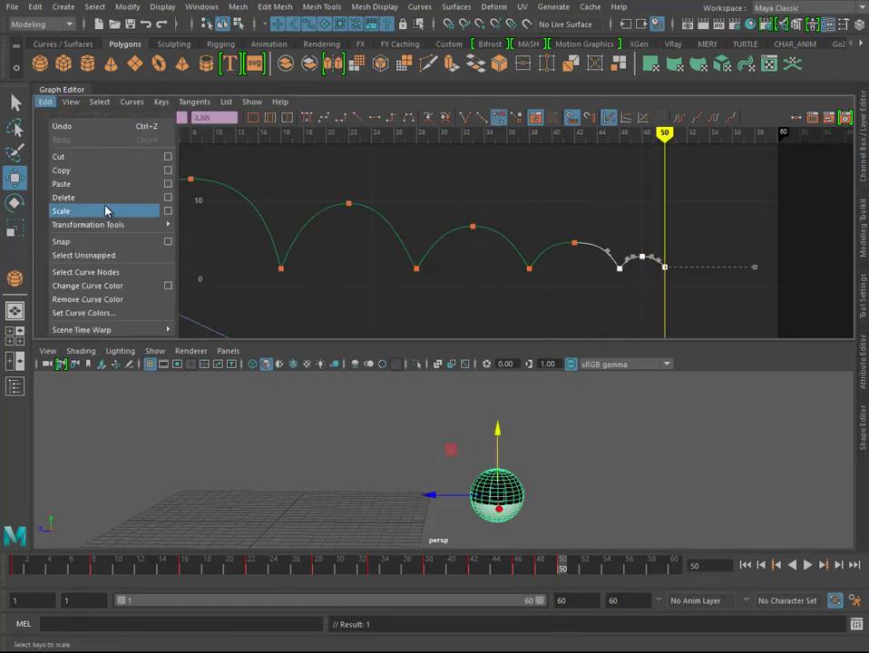
{"action": "scroll", "coordinate": [690, 249], "scroll_direction": "up", "scroll_amount": 2}
Pull the frame-50 key's incoming tangent down and shift the frame-52 and 54 keys two frames earlier
{"action": "scroll", "coordinate": [485, 260], "scroll_direction": "up", "scroll_amount": 2}
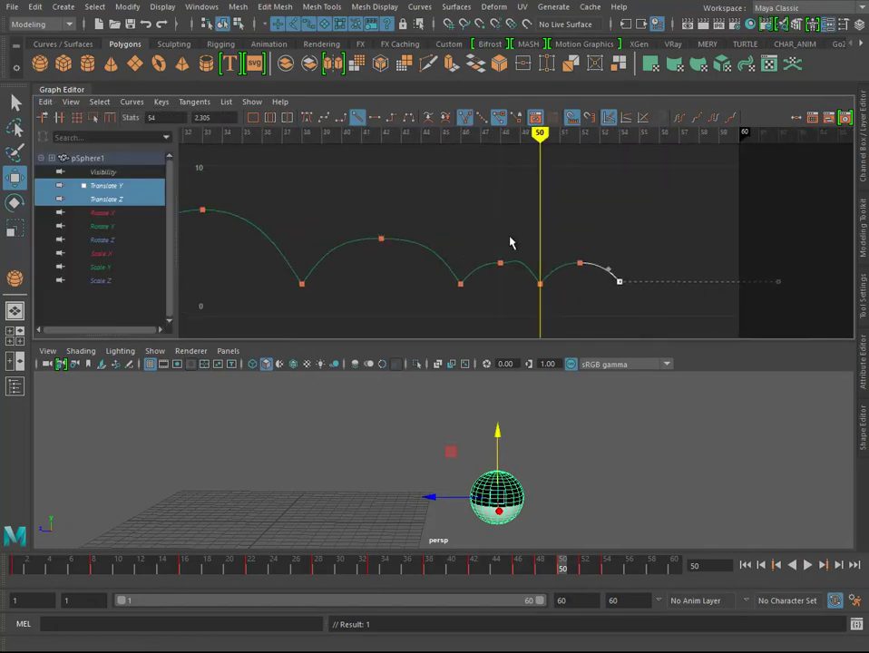
{"action": "scroll", "coordinate": [485, 260], "scroll_direction": "up", "scroll_amount": 3}
{"action": "scroll", "coordinate": [562, 210], "scroll_direction": "down", "scroll_amount": 3}
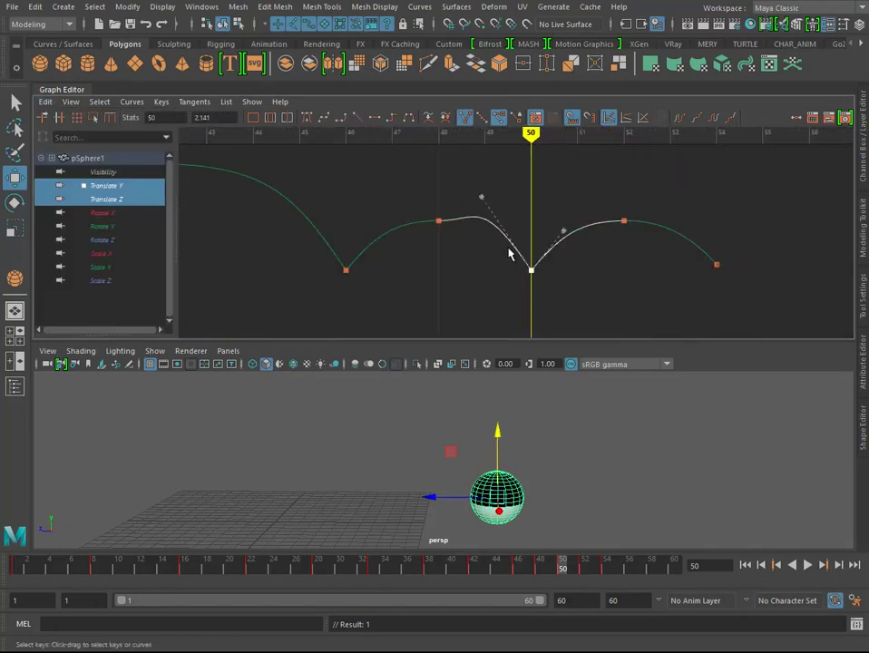
{"action": "left_click_drag", "start_coordinate": [481, 196], "coordinate": [484, 209]}
{"action": "left_click_drag", "start_coordinate": [764, 210], "coordinate": [594, 293]}
{"action": "middle_click_drag", "start_coordinate": [622, 284], "coordinate": [640, 289]}
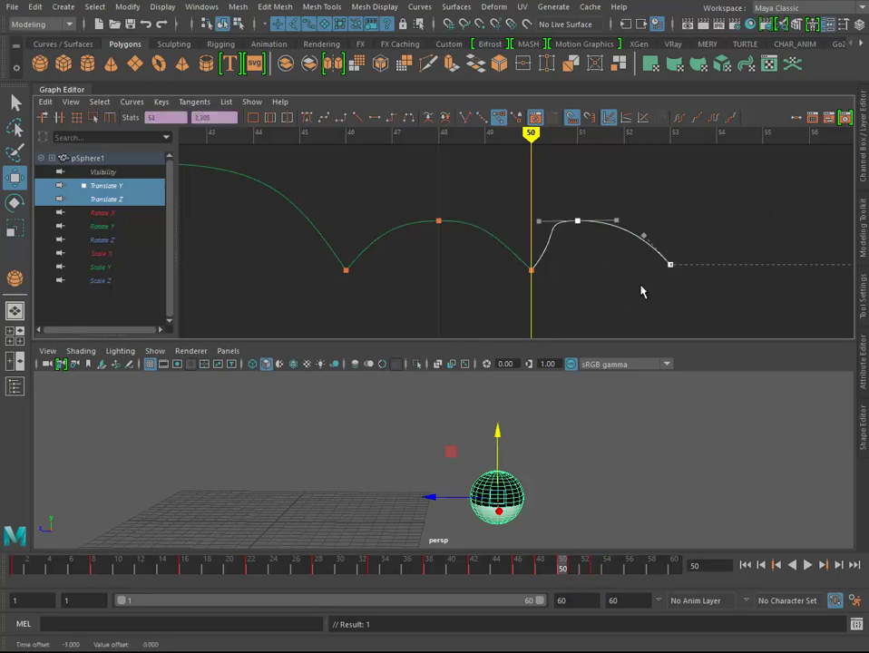
Slope the frame-51 peak's outgoing tangent down and lower the peak to about 3.0
{"action": "left_click_drag", "start_coordinate": [600, 209], "coordinate": [567, 235]}
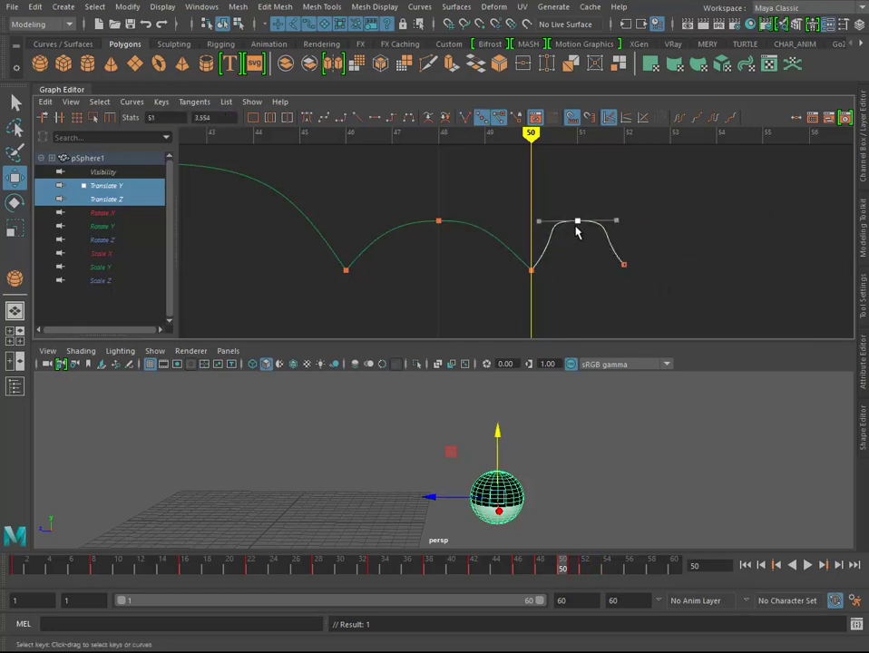
{"action": "left_click_drag", "start_coordinate": [616, 221], "coordinate": [598, 221]}
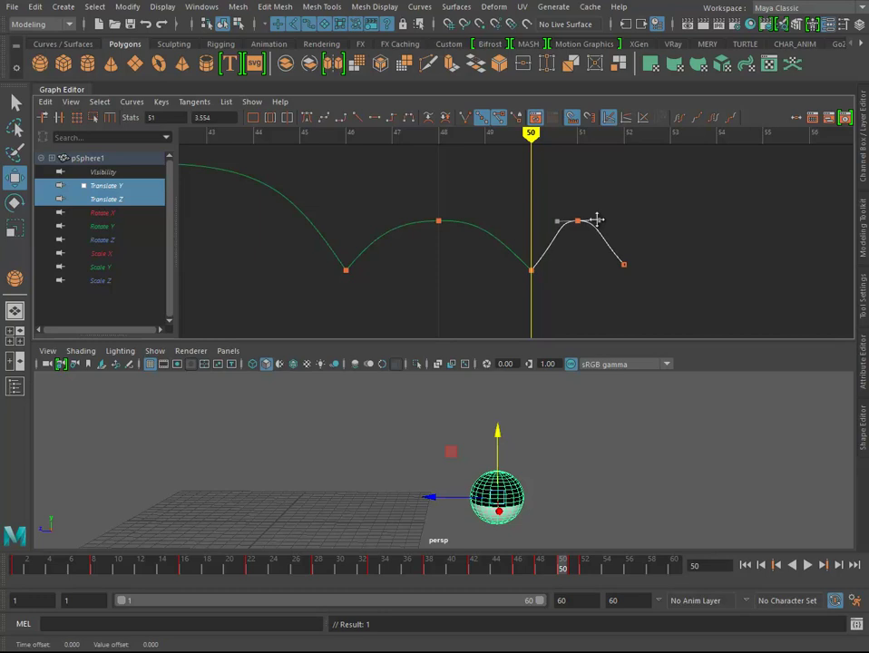
{"action": "left_click", "coordinate": [623, 263]}
{"action": "left_click_drag", "start_coordinate": [517, 278], "coordinate": [559, 249]}
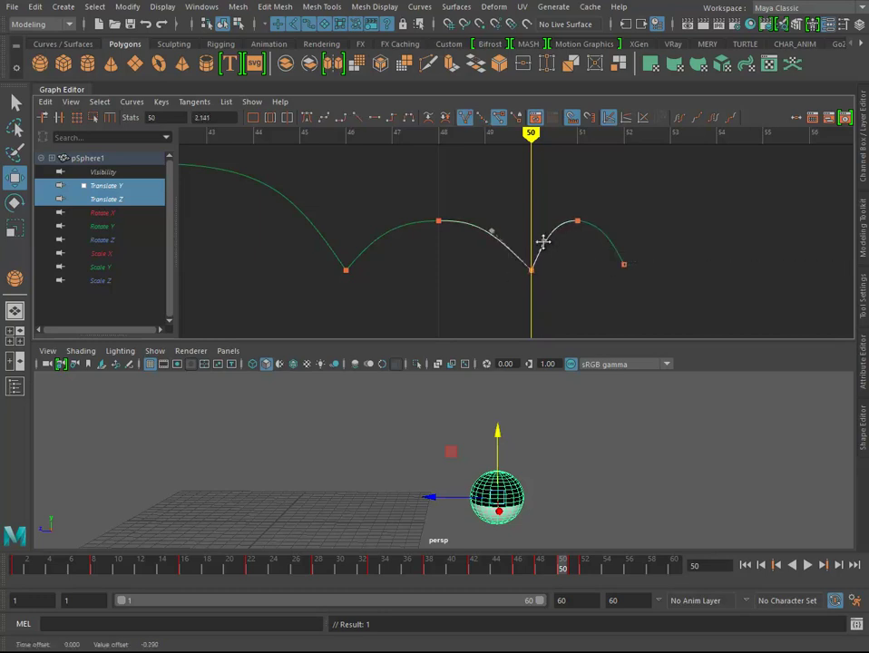
{"action": "left_click", "coordinate": [578, 222]}
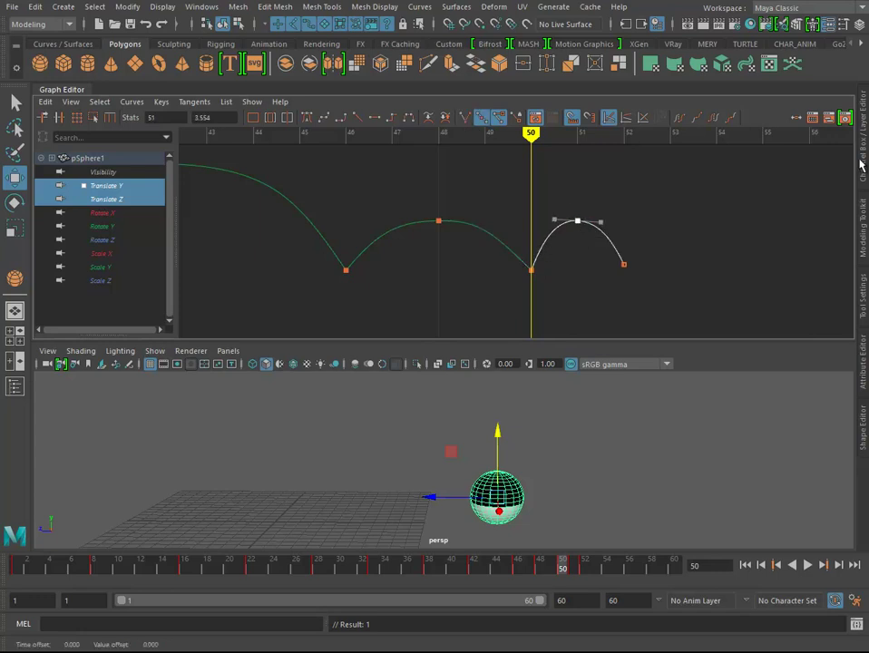
{"action": "middle_click_drag", "start_coordinate": [604, 215], "coordinate": [599, 240]}
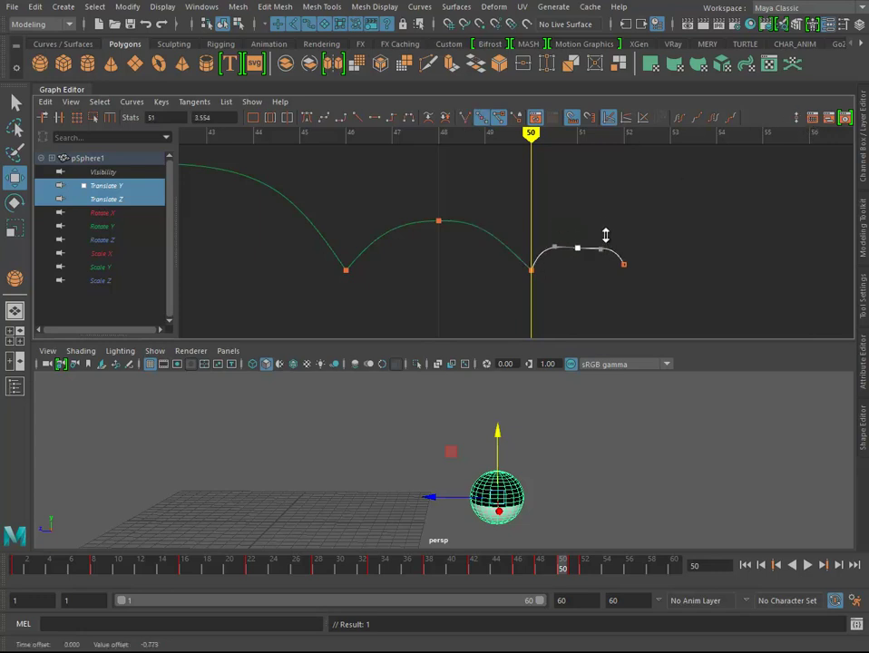
Flatten the frame-51 peak's tangents and lower it slightly
{"action": "scroll", "coordinate": [599, 241], "scroll_direction": "up", "scroll_amount": 1}
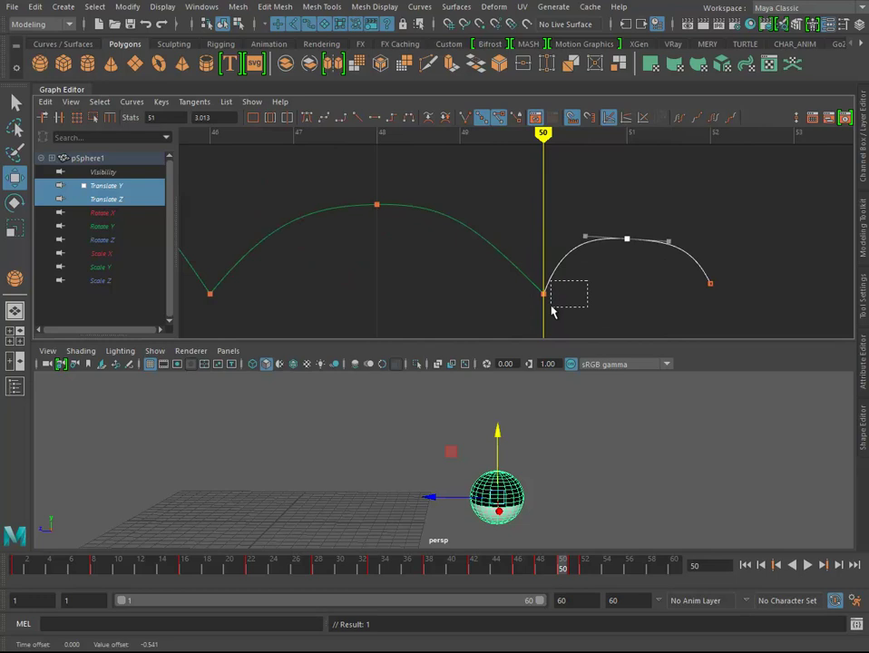
{"action": "left_click_drag", "start_coordinate": [550, 312], "coordinate": [537, 309]}
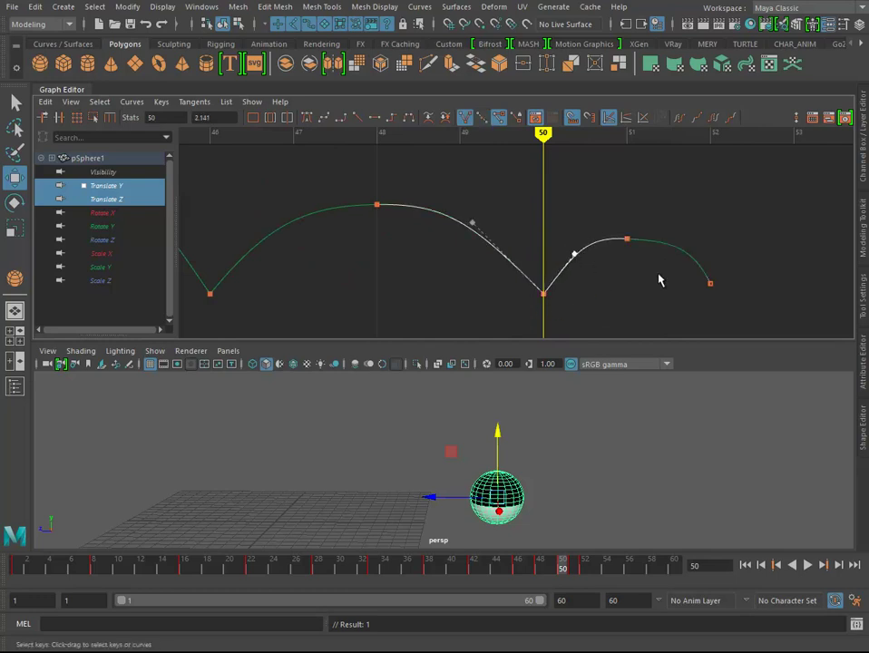
{"action": "left_click", "coordinate": [709, 282]}
{"action": "left_click", "coordinate": [624, 240]}
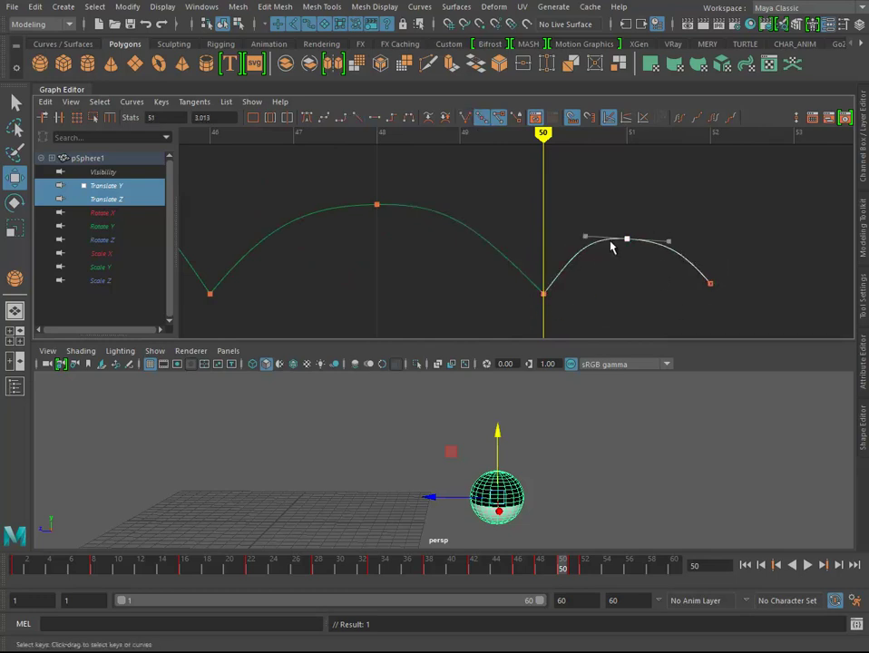
{"action": "left_click_drag", "start_coordinate": [585, 236], "coordinate": [586, 239]}
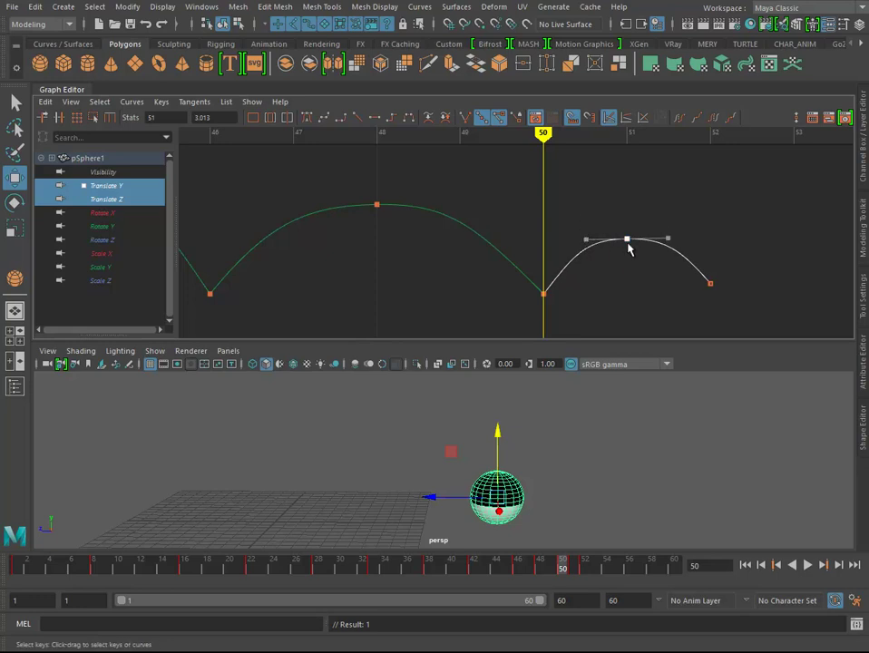
{"action": "middle_click_drag", "start_coordinate": [642, 235], "coordinate": [641, 218], "text": "shift"}
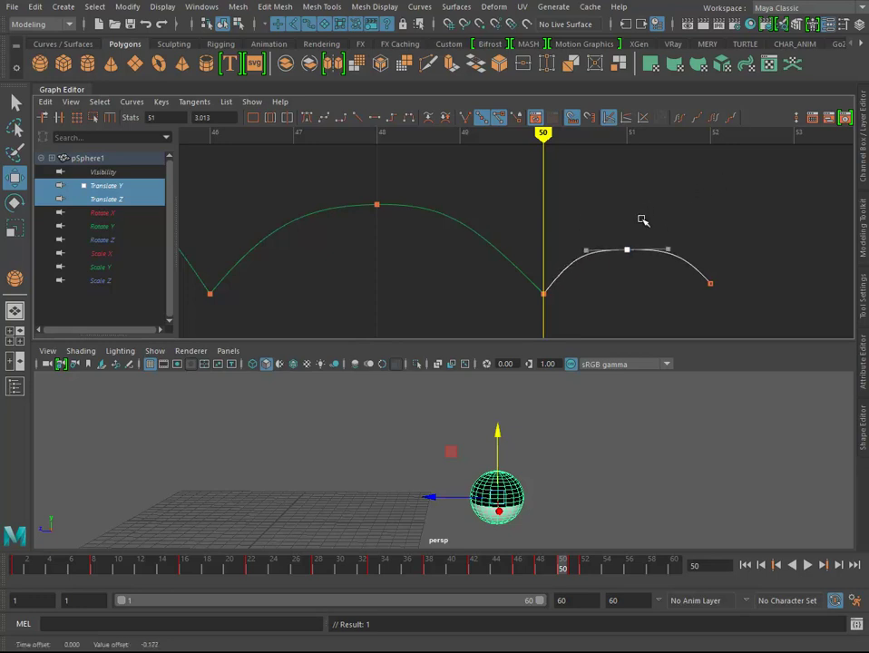
{"action": "key", "text": "q"}
Raise the first and second bounce peak keys slightly
{"action": "scroll", "coordinate": [534, 268], "scroll_direction": "down", "scroll_amount": 2}
{"action": "scroll", "coordinate": [534, 268], "scroll_direction": "down", "scroll_amount": 2}
{"action": "scroll", "coordinate": [560, 268], "scroll_direction": "down", "scroll_amount": 2}
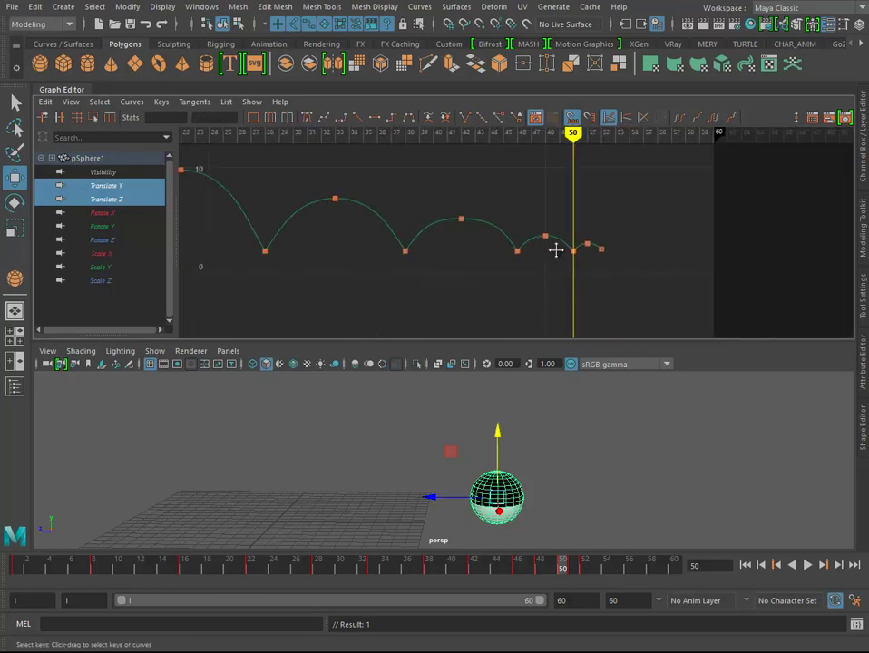
{"action": "scroll", "coordinate": [516, 247], "scroll_direction": "down", "scroll_amount": 3}
{"action": "scroll", "coordinate": [547, 249], "scroll_direction": "down", "scroll_amount": 1}
{"action": "left_click", "coordinate": [415, 218]}
{"action": "middle_click_drag", "start_coordinate": [415, 227], "coordinate": [416, 220], "text": "shift"}
{"action": "left_click", "coordinate": [478, 228]}
{"action": "middle_click_drag", "start_coordinate": [485, 241], "coordinate": [481, 233], "text": "shift"}
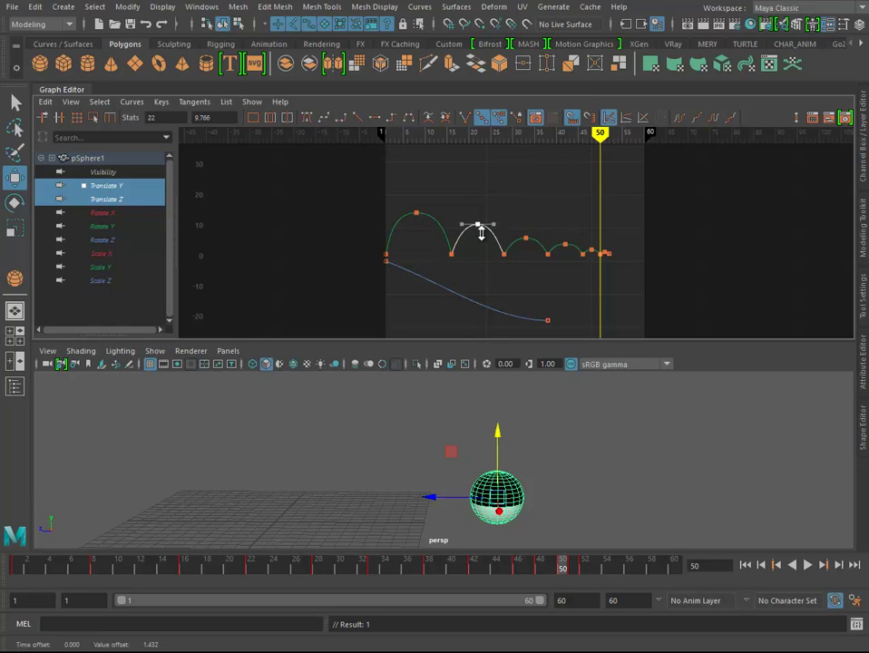
{"action": "left_click", "coordinate": [526, 236]}
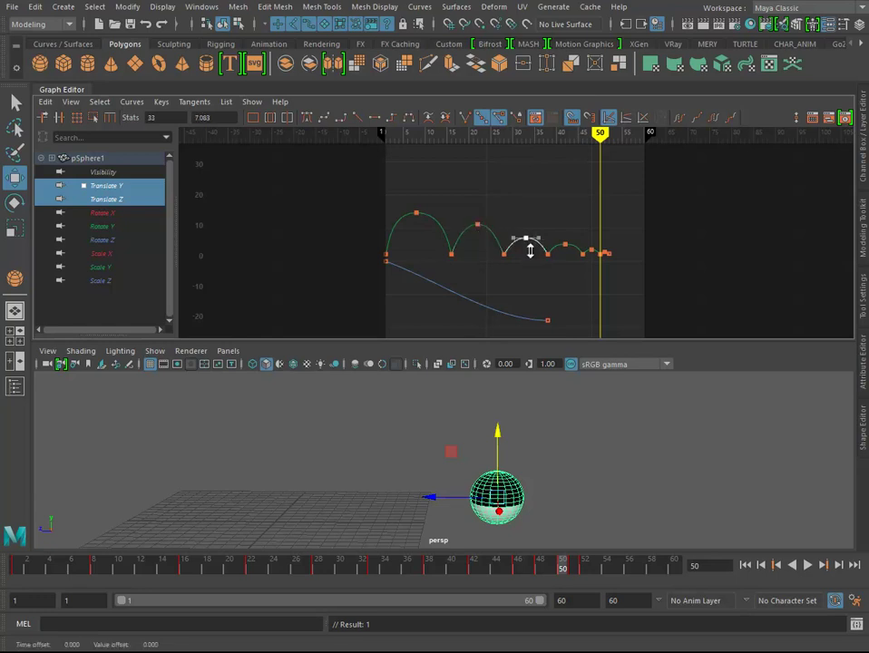
{"action": "left_click", "coordinate": [590, 265]}
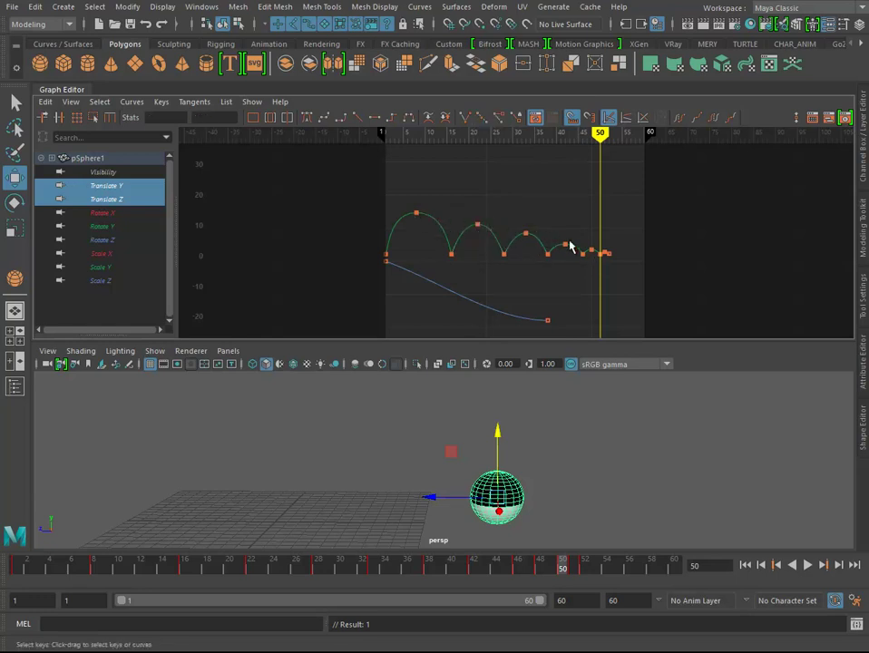
Inspect the contact keys at frames 38, 28, 16 and 46
{"action": "scroll", "coordinate": [590, 263], "scroll_direction": "up", "scroll_amount": 2}
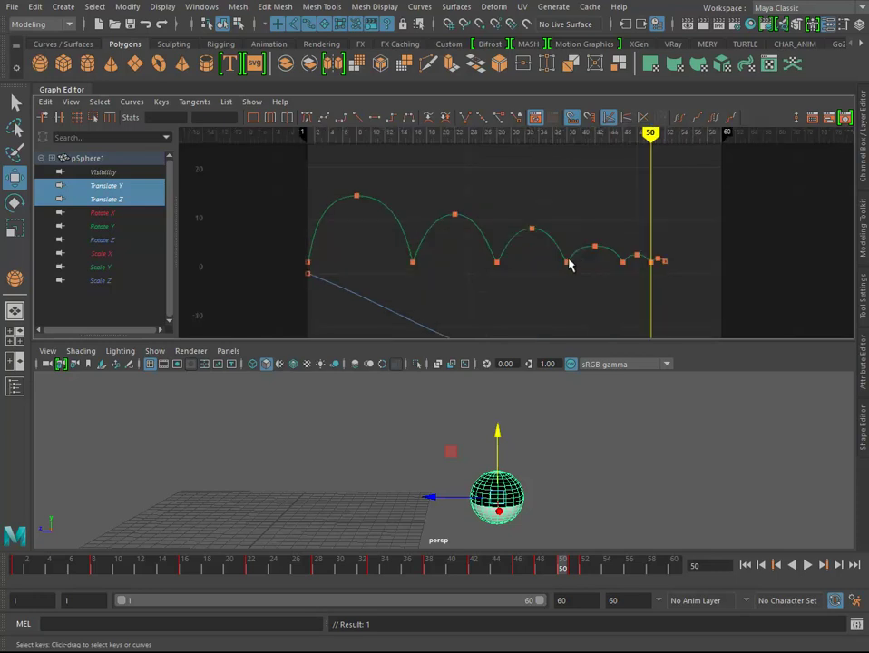
{"action": "left_click", "coordinate": [567, 262]}
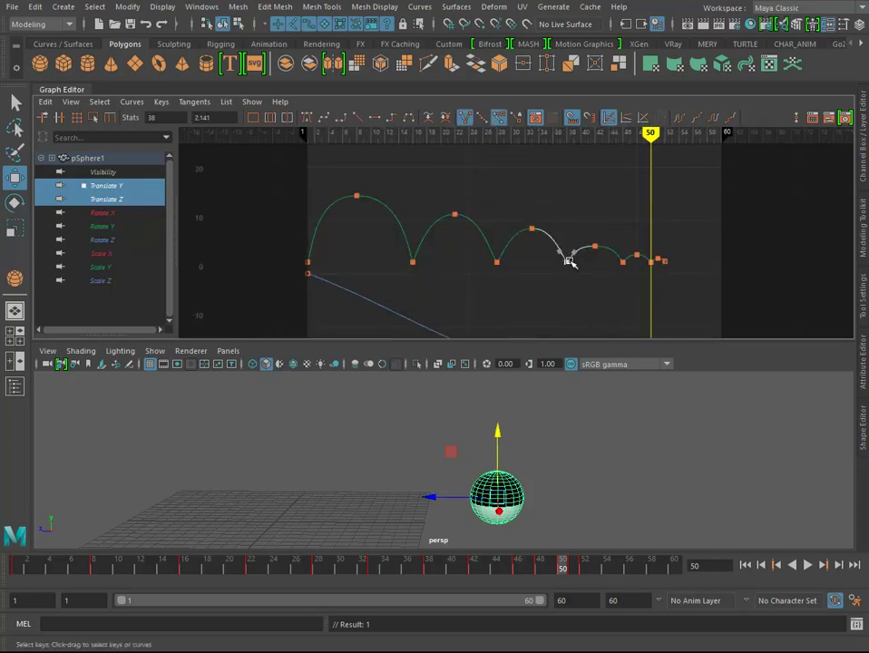
{"action": "left_click", "coordinate": [496, 263]}
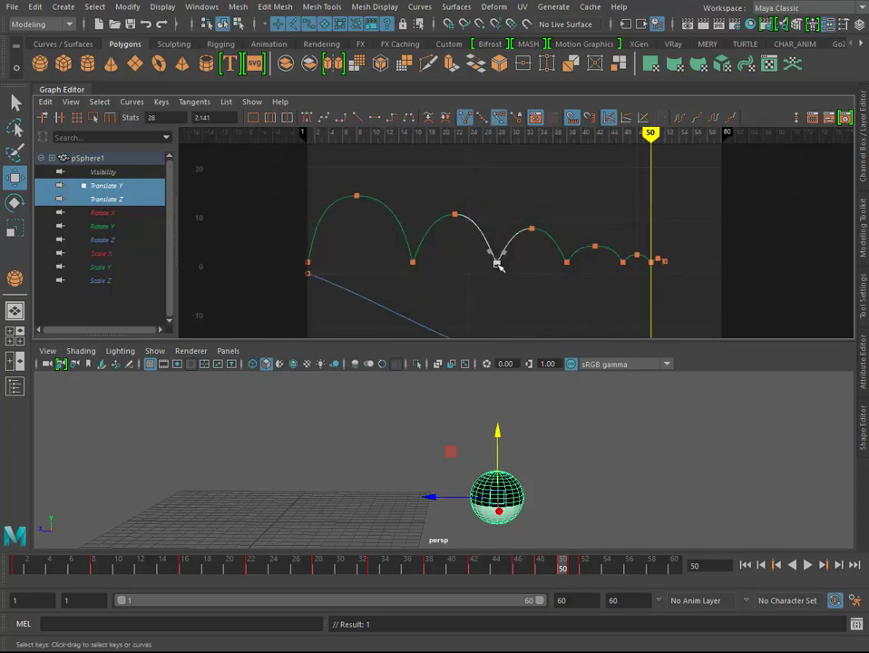
{"action": "left_click", "coordinate": [412, 263]}
{"action": "left_click", "coordinate": [623, 262]}
{"action": "left_click_drag", "start_coordinate": [311, 269], "coordinate": [311, 267]}
{"action": "left_click", "coordinate": [342, 269]}
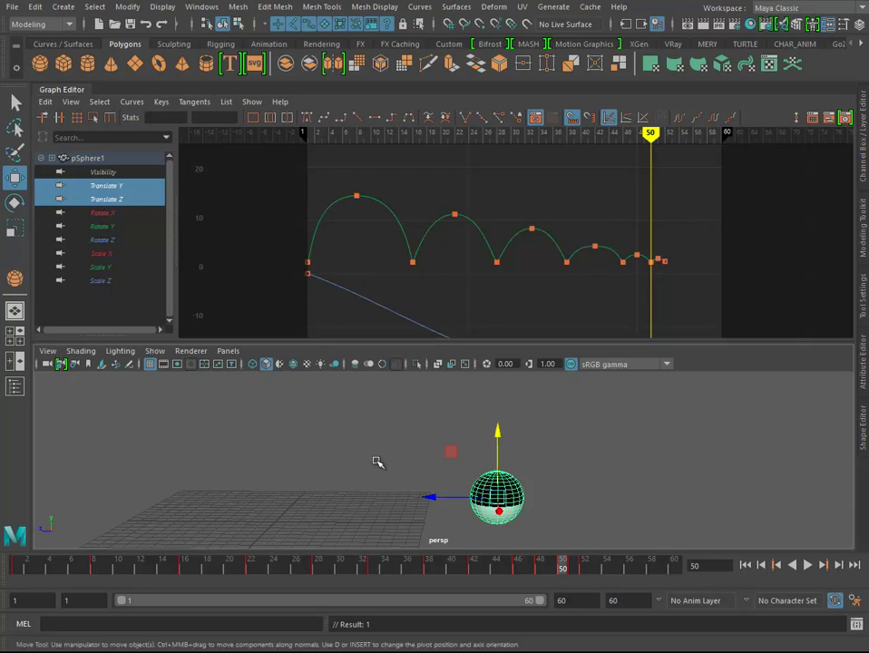
Enlarge the 3D viewport and move the last Translate Z key to frame 52
{"action": "mouse_move", "coordinate": [407, 342]}
{"action": "left_mouse_down"}
{"action": "mouse_move", "coordinate": [416, 302]}
{"action": "mouse_move", "coordinate": [466, 290]}
{"action": "left_mouse_up"}
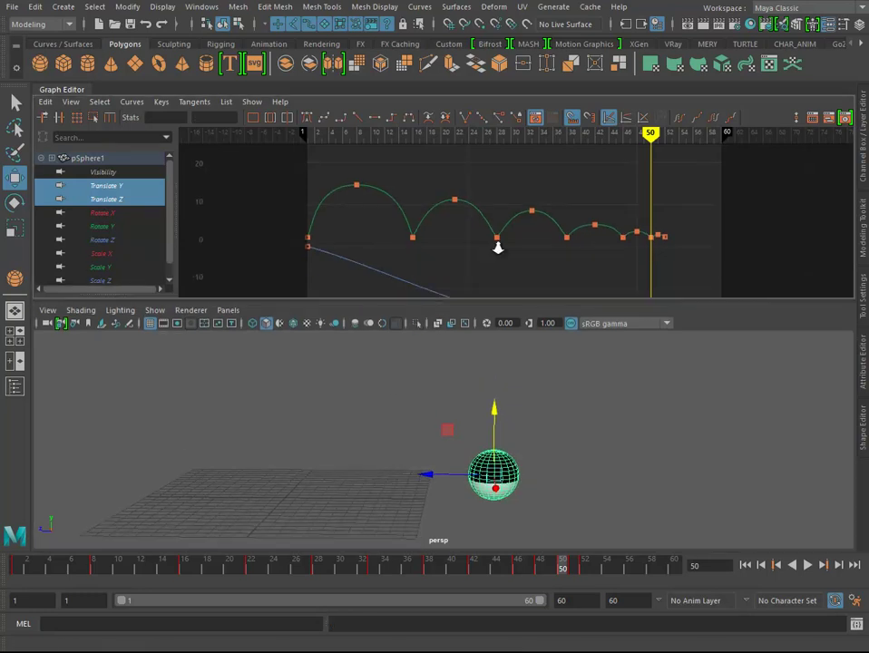
{"action": "scroll", "coordinate": [512, 246], "scroll_direction": "down", "scroll_amount": 5}
{"action": "mouse_move", "coordinate": [546, 279]}
{"action": "left_mouse_down"}
{"action": "mouse_move", "coordinate": [542, 272]}
{"action": "mouse_move", "coordinate": [558, 264]}
{"action": "left_mouse_up"}
{"action": "key", "text": "ctrl+z"}
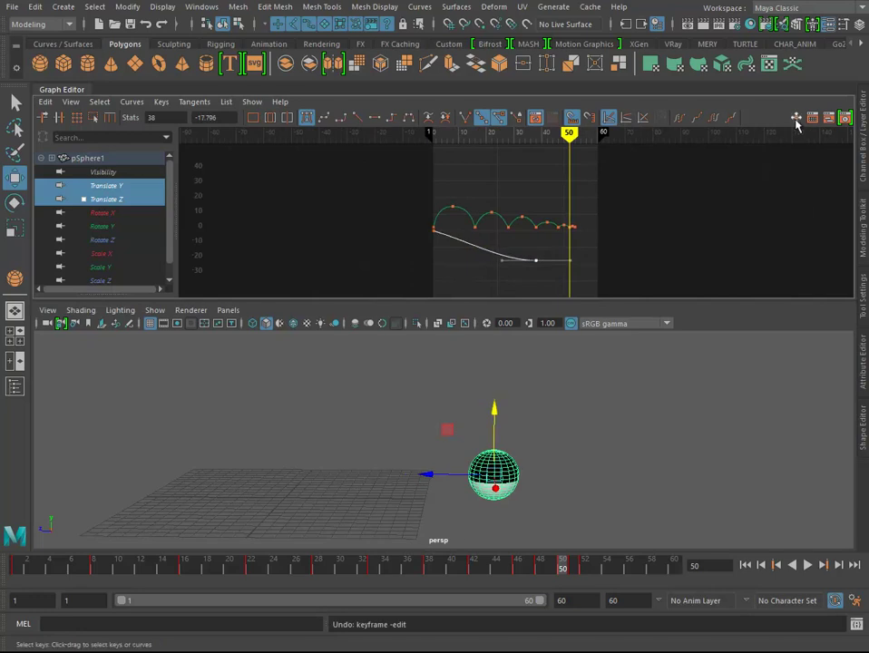
{"action": "middle_click_drag", "start_coordinate": [545, 267], "coordinate": [588, 211], "text": "shift"}
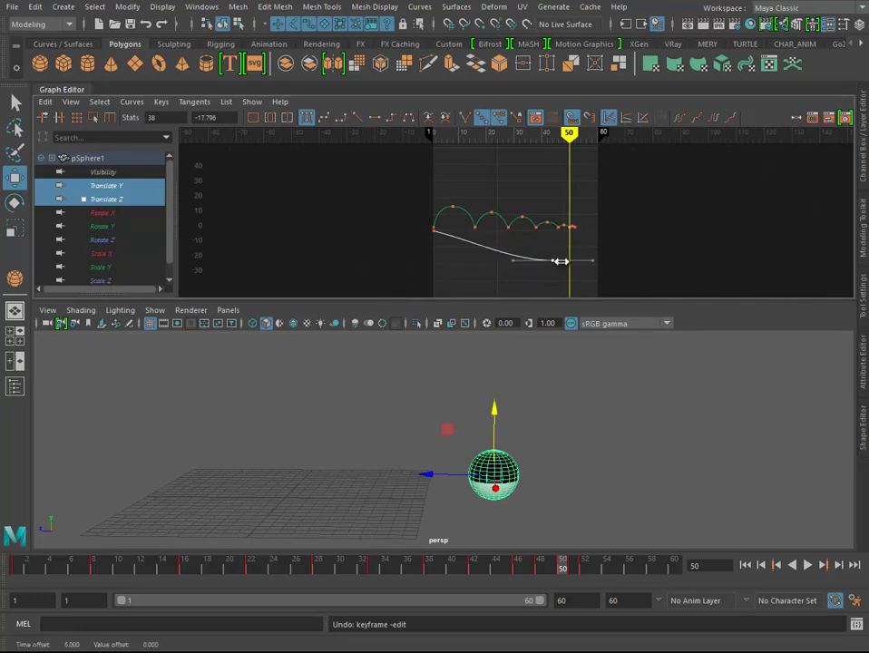
{"action": "scroll", "coordinate": [571, 258], "scroll_direction": "up", "scroll_amount": 2}
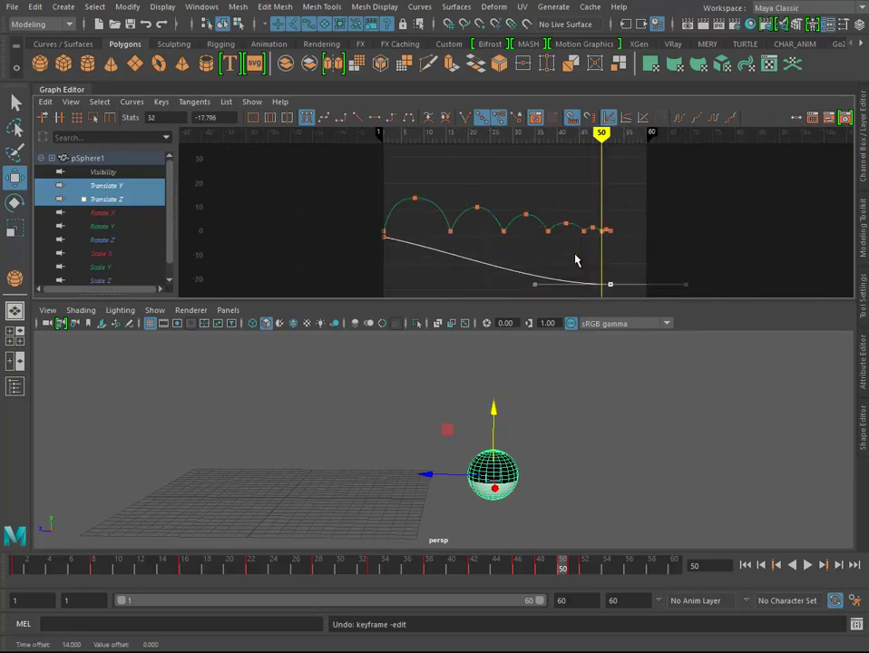
Play the animation, rewind to frame 1, deselect the sphere and play it again
{"action": "key", "text": "alt+v"}
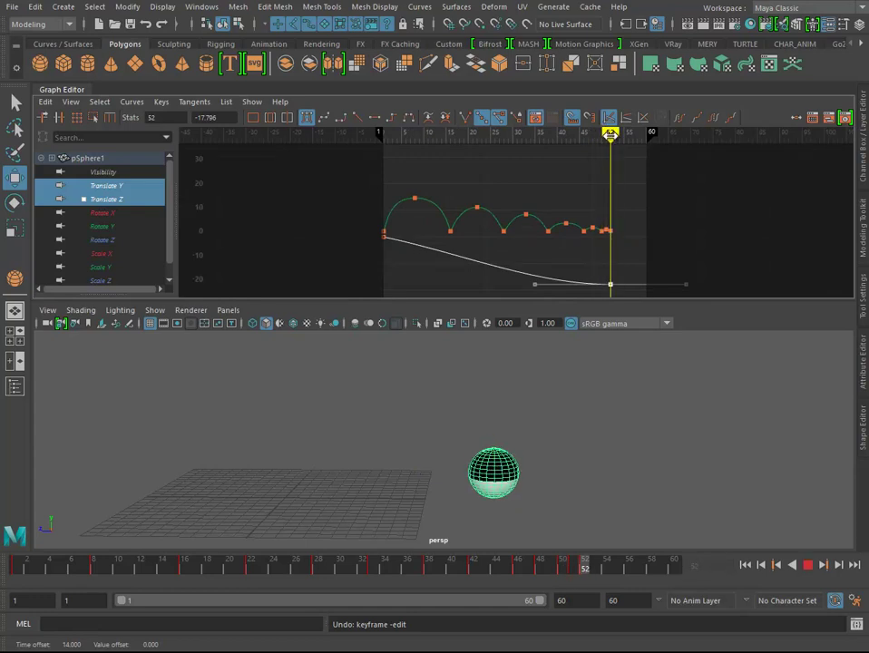
{"action": "key", "text": "Escape"}
{"action": "left_click_drag", "start_coordinate": [97, 568], "coordinate": [15, 567]}
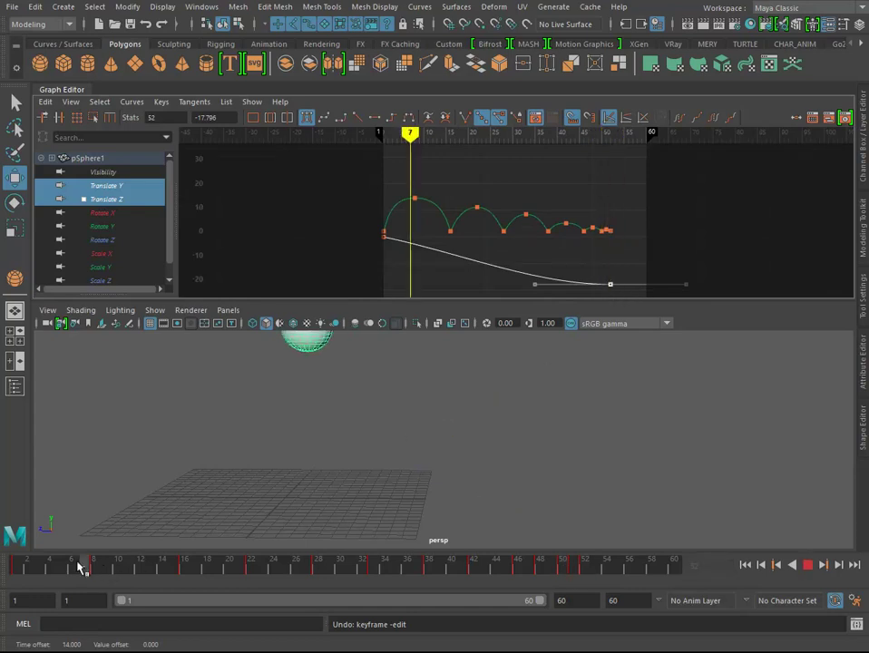
{"action": "mouse_move", "coordinate": [418, 452]}
{"action": "left_mouse_down", "text": "alt"}
{"action": "mouse_move", "coordinate": [393, 481]}
{"action": "mouse_move", "coordinate": [390, 461]}
{"action": "left_mouse_up", "text": "alt"}
{"action": "left_click", "coordinate": [390, 461]}
{"action": "left_click", "coordinate": [807, 565]}
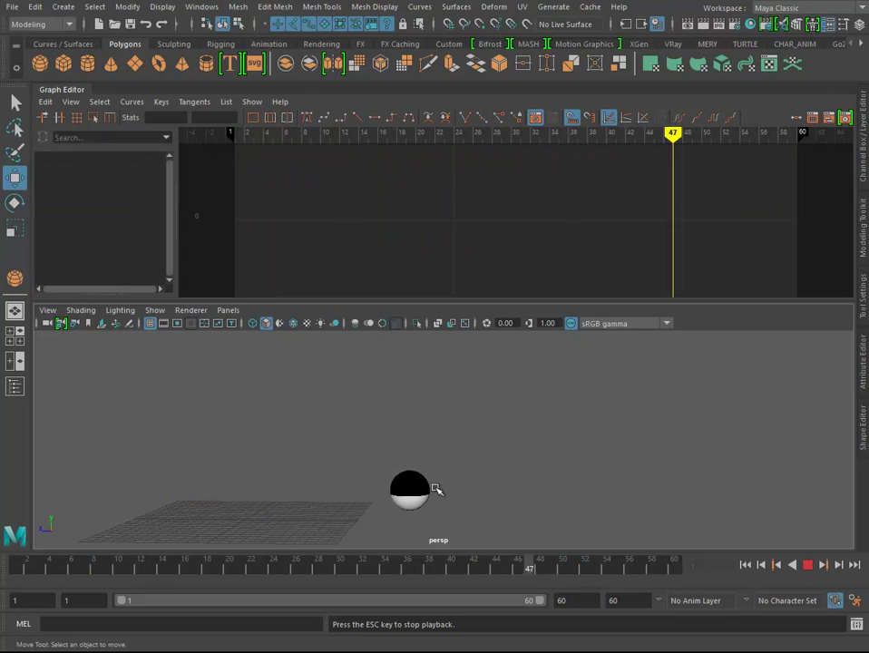
{"action": "left_click", "coordinate": [807, 565]}
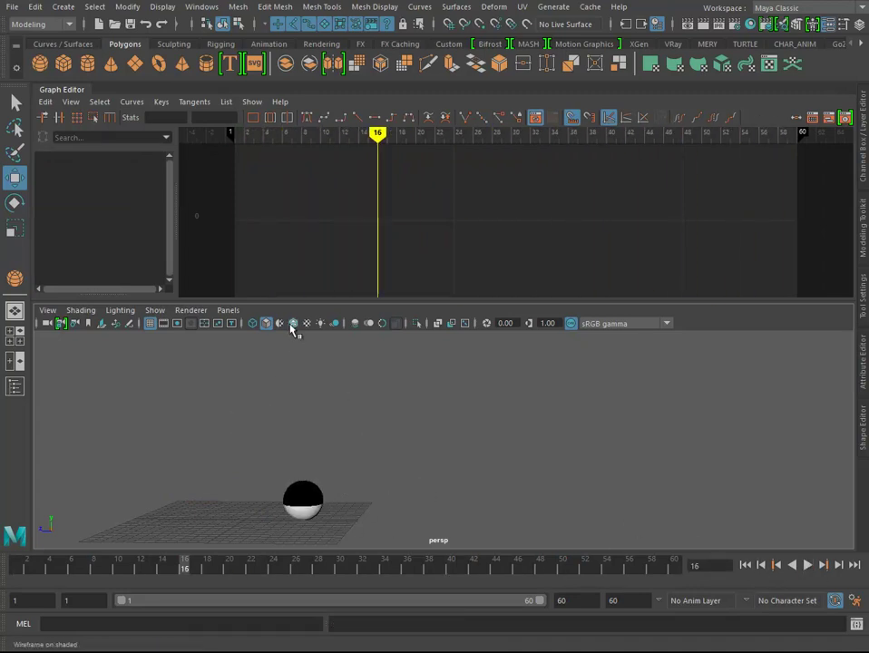
Drag the sphere's last Translate Z key down to about -45.6, then return to the start
{"action": "left_click", "coordinate": [299, 497]}
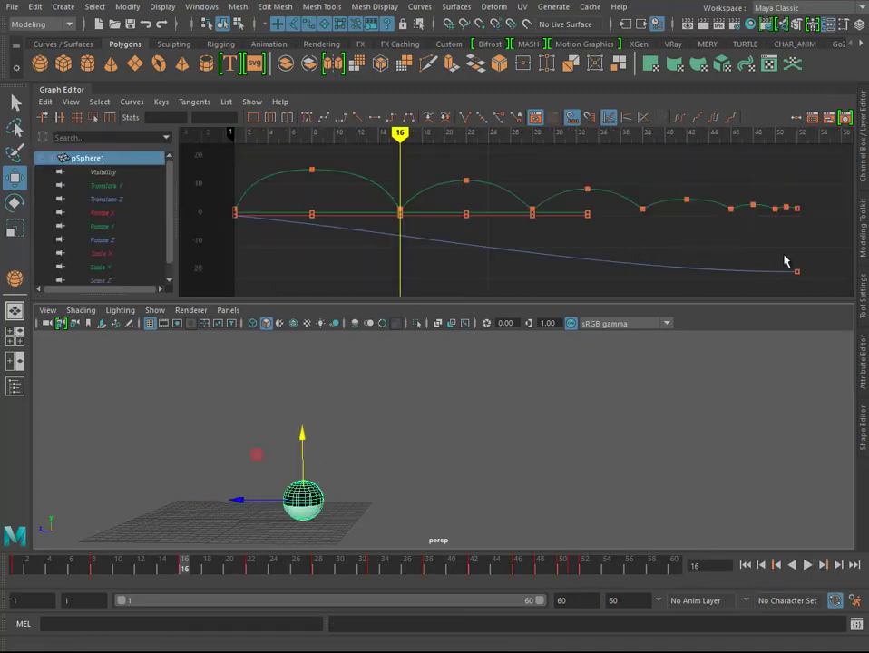
{"action": "left_click_drag", "start_coordinate": [786, 260], "coordinate": [808, 278]}
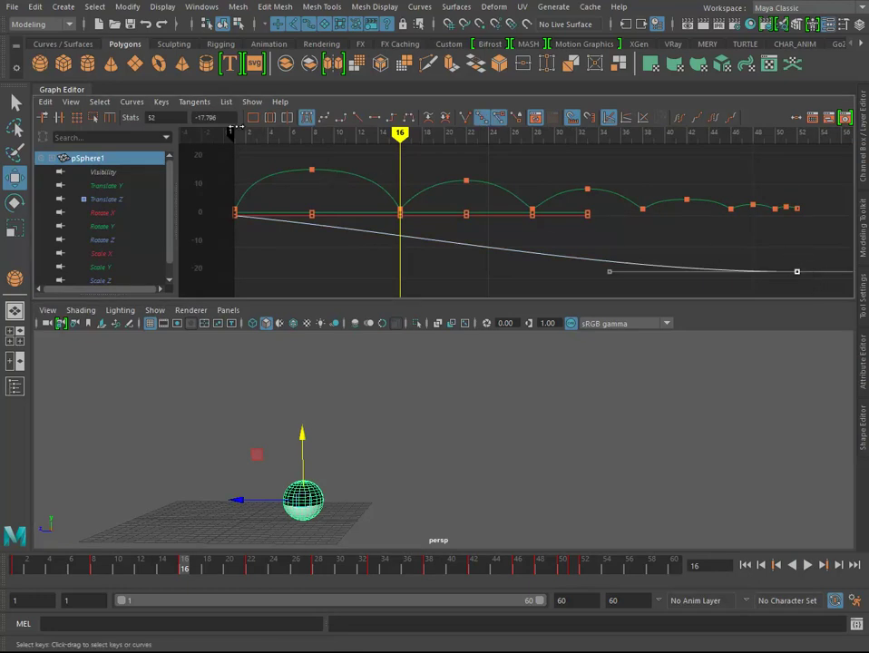
{"action": "left_click_drag", "start_coordinate": [221, 118], "coordinate": [190, 124]}
{"action": "middle_click", "coordinate": [786, 253]}
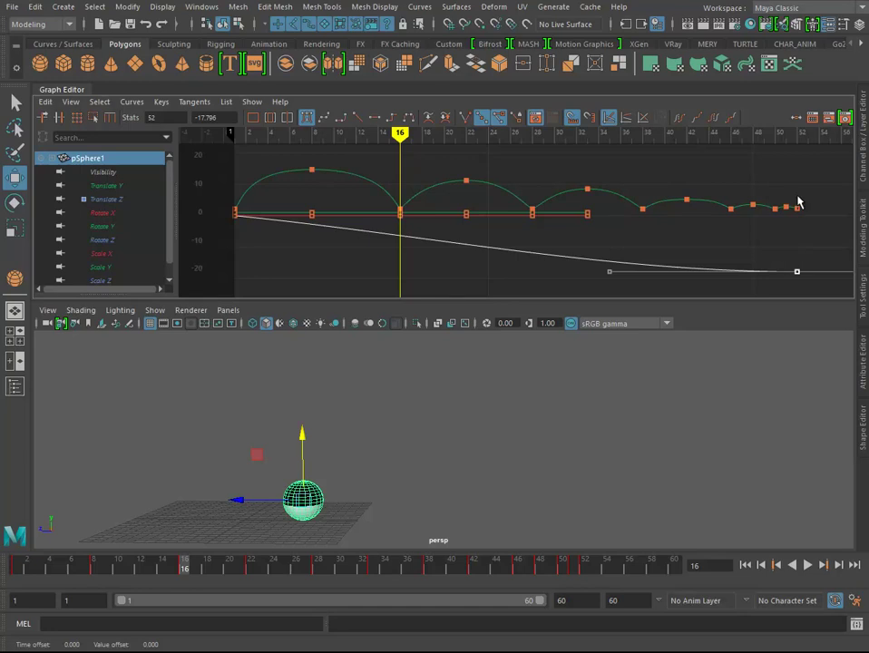
{"action": "middle_click_drag", "start_coordinate": [802, 202], "coordinate": [802, 215]}
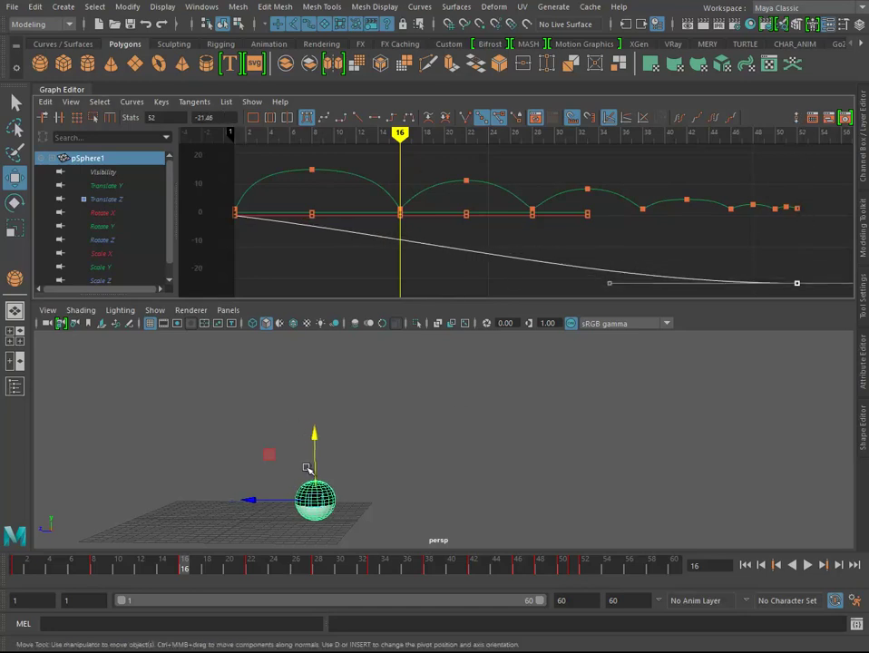
{"action": "middle_click_drag", "start_coordinate": [749, 300], "coordinate": [751, 334]}
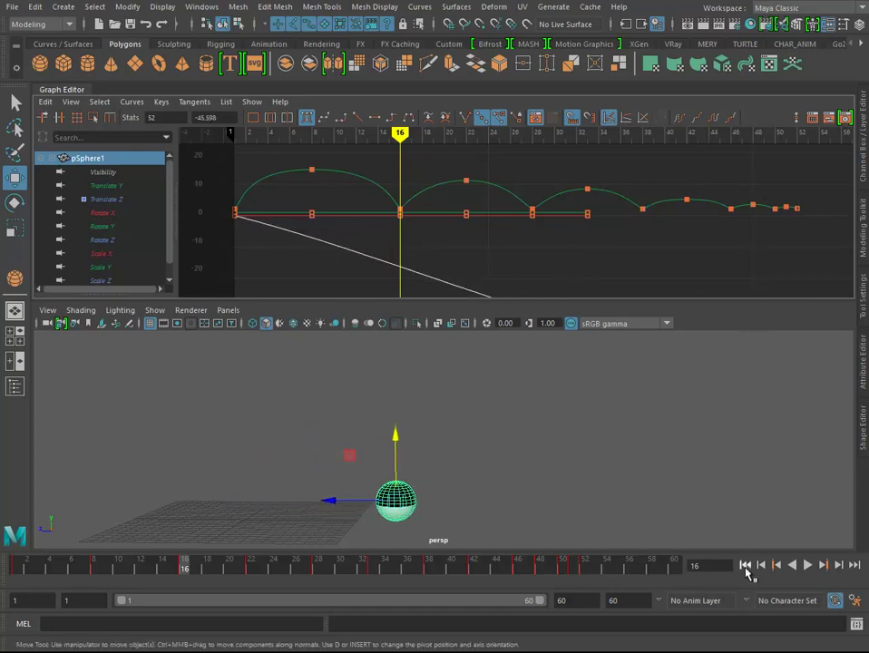
{"action": "left_click", "coordinate": [745, 565]}
Raise the frame-52 Translate Z key to -30.728, replaying the animation to check the travel
{"action": "left_click", "coordinate": [807, 564]}
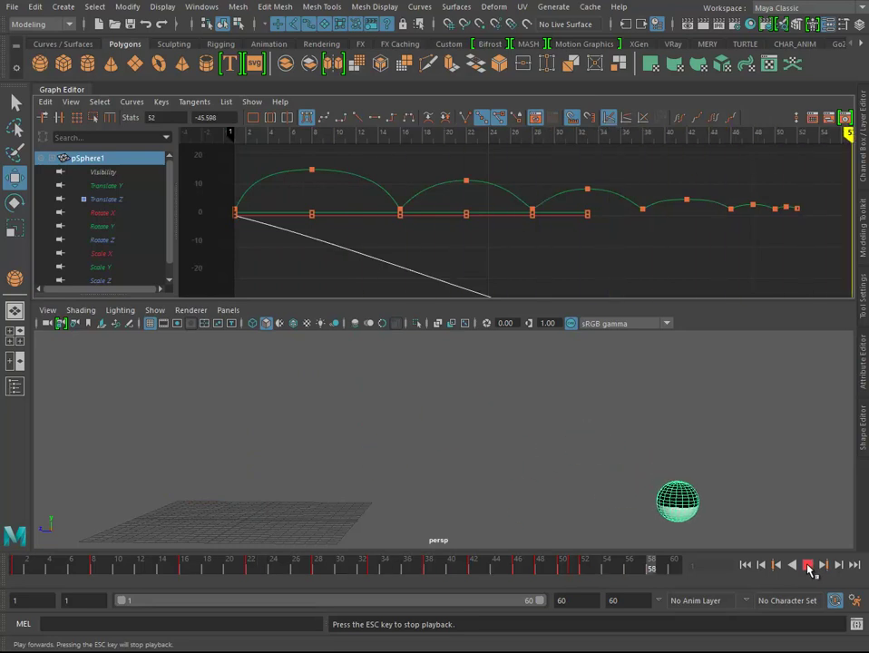
{"action": "left_click", "coordinate": [808, 566]}
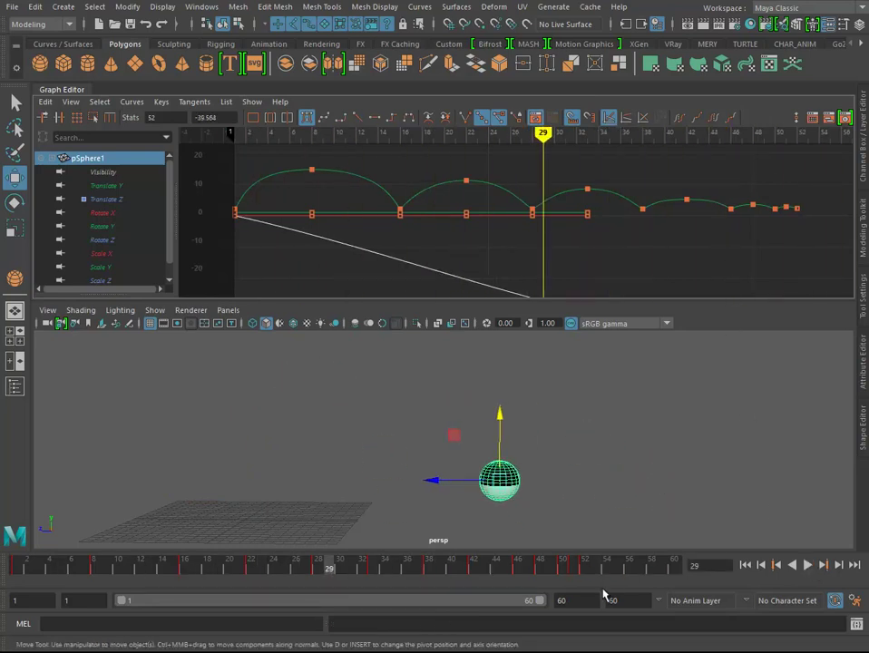
{"action": "left_click", "coordinate": [586, 568]}
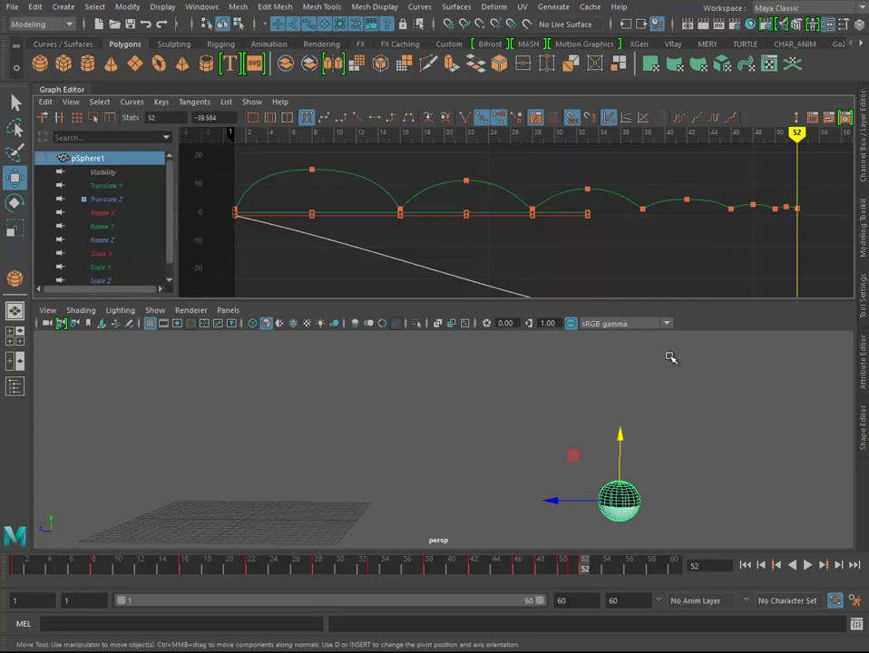
{"action": "middle_click_drag", "start_coordinate": [733, 274], "coordinate": [730, 253]}
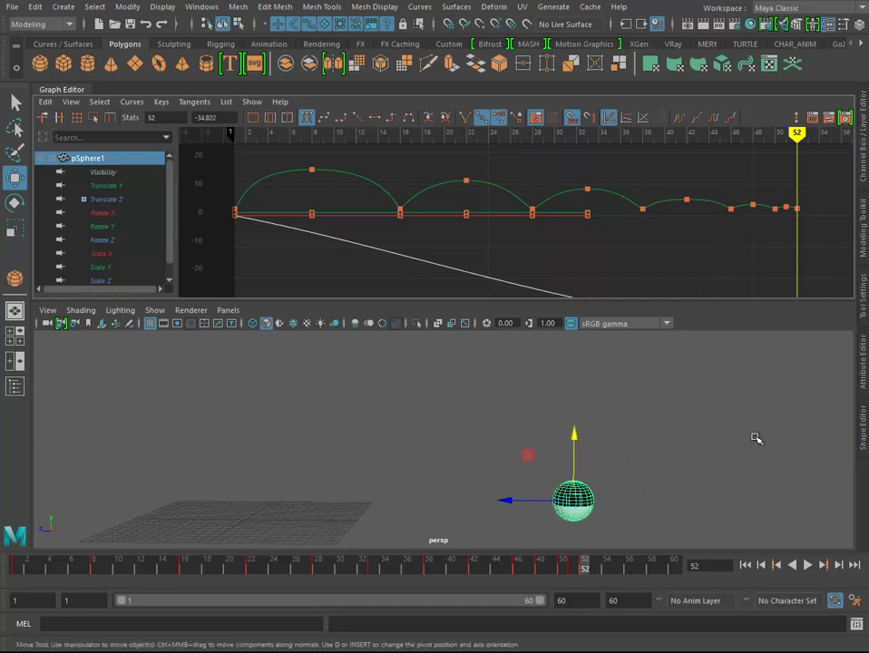
{"action": "middle_click_drag", "start_coordinate": [750, 304], "coordinate": [740, 274]}
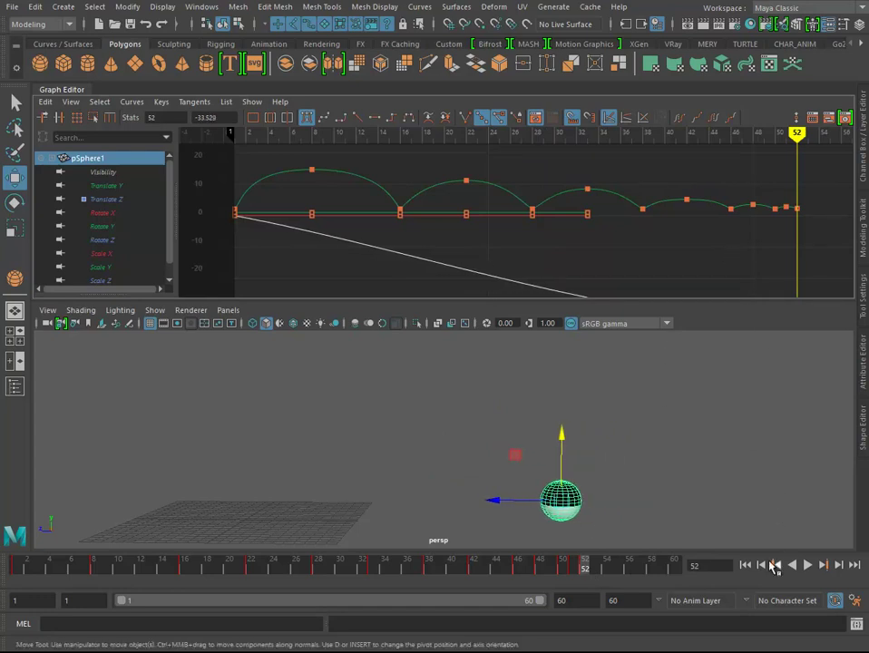
{"action": "left_click", "coordinate": [746, 565]}
{"action": "left_click", "coordinate": [809, 565]}
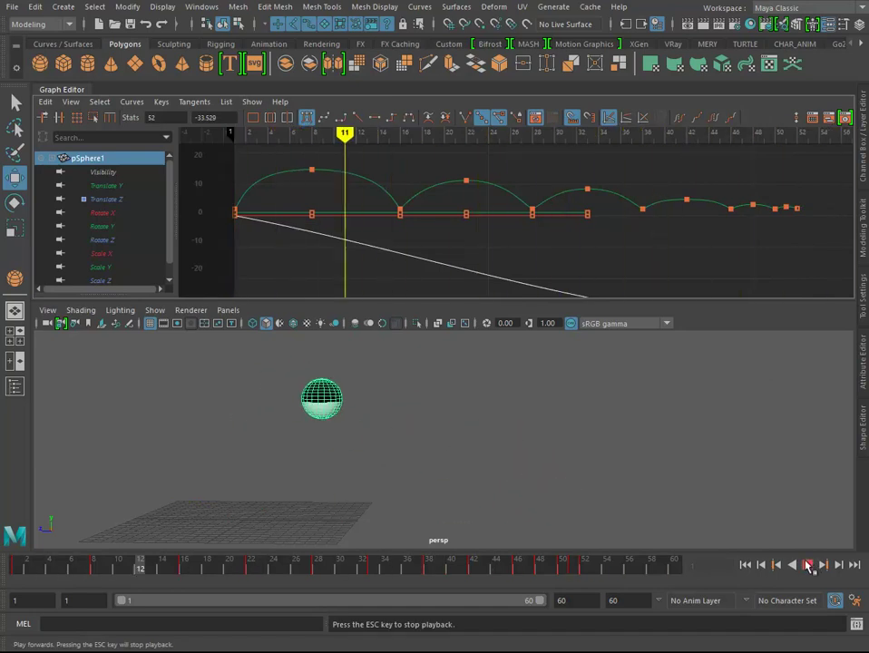
{"action": "left_click", "coordinate": [808, 565]}
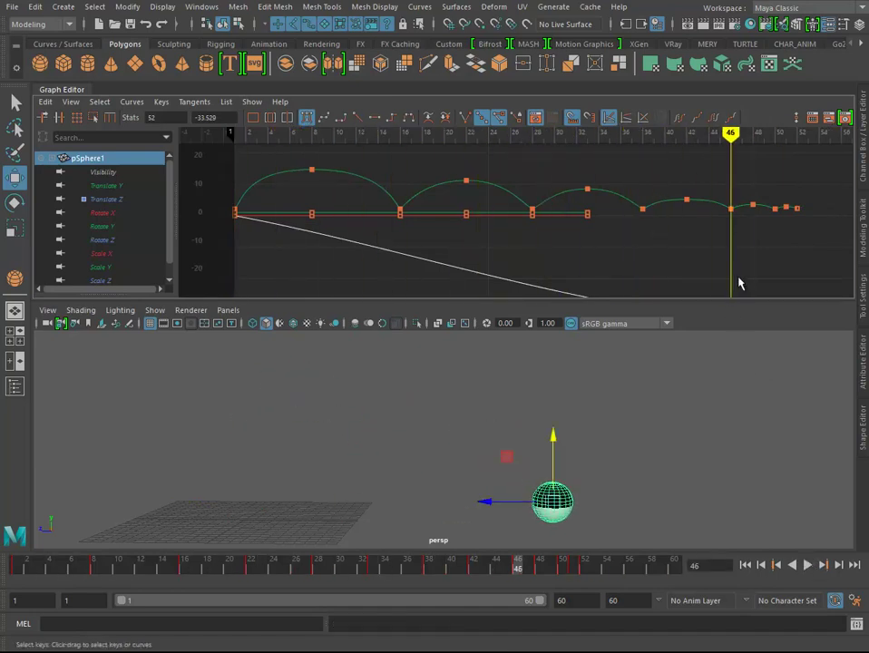
{"action": "middle_click_drag", "start_coordinate": [737, 288], "coordinate": [733, 266]}
{"action": "left_click", "coordinate": [745, 565]}
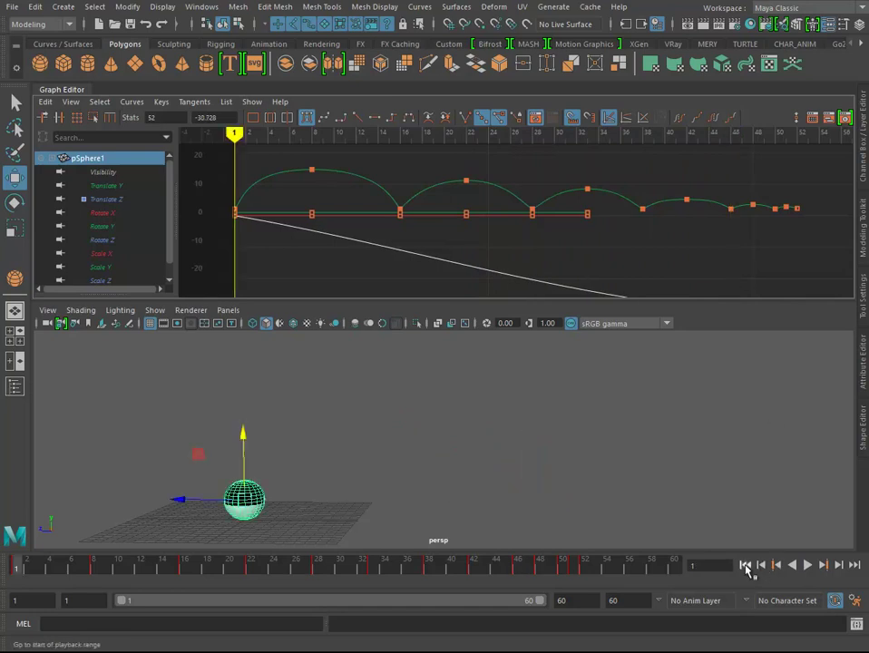
{"action": "left_click", "coordinate": [809, 566]}
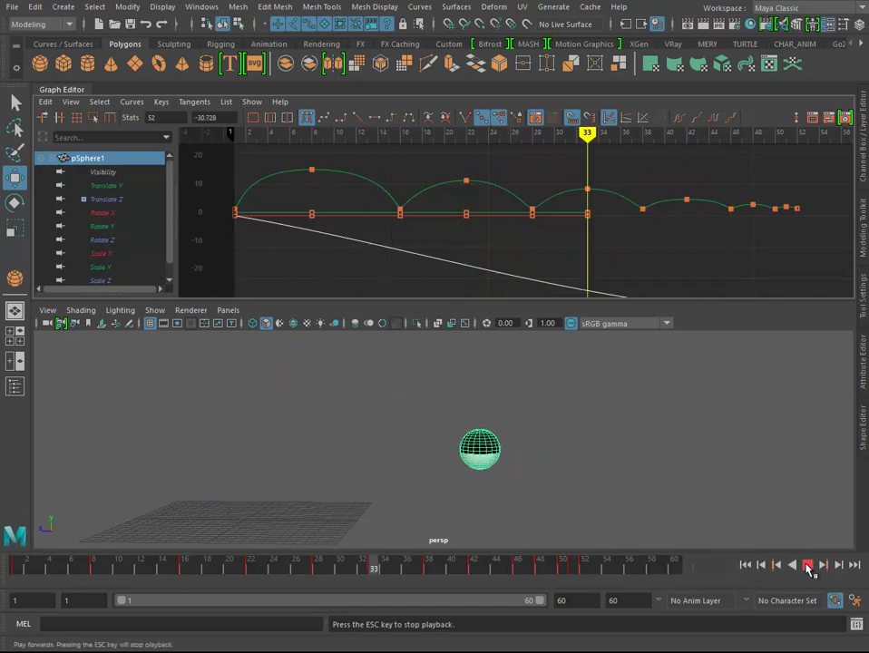
Slide the last Translate Z key to frame 66 and extend the playback range end to 66
{"action": "key", "text": "a"}
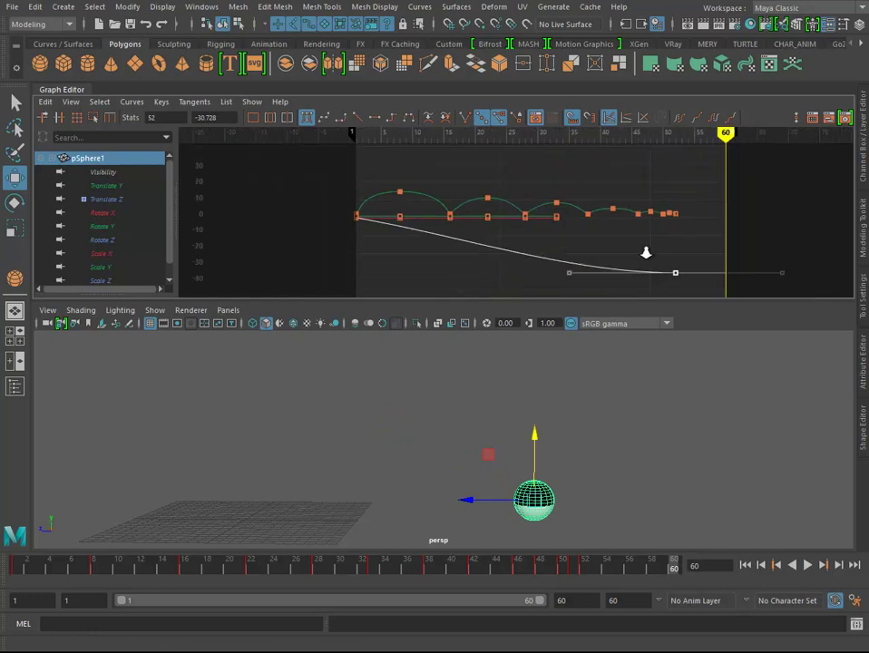
{"action": "scroll", "coordinate": [617, 214], "scroll_direction": "up", "scroll_amount": 2}
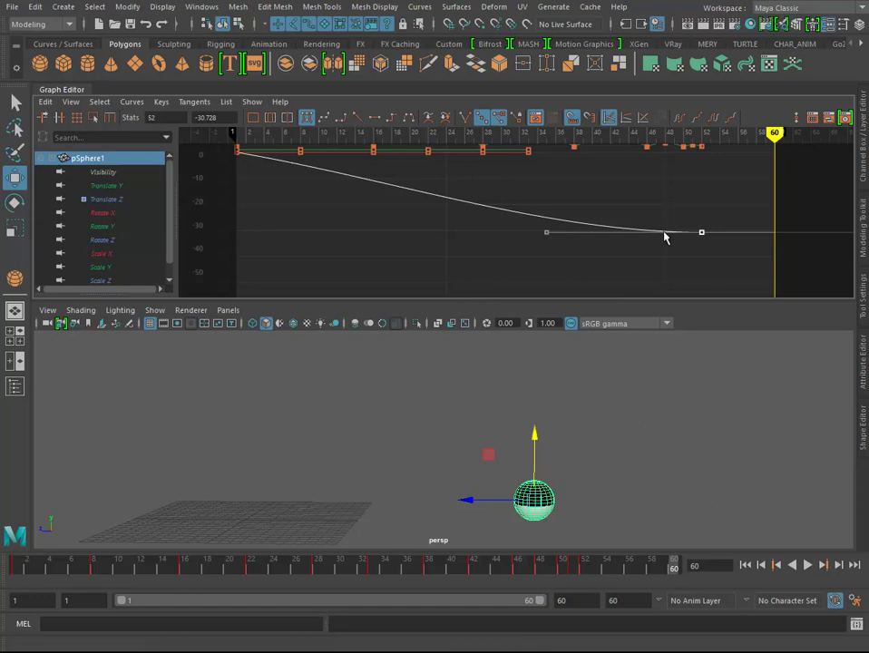
{"action": "middle_click_drag", "start_coordinate": [664, 236], "coordinate": [585, 255], "text": "alt"}
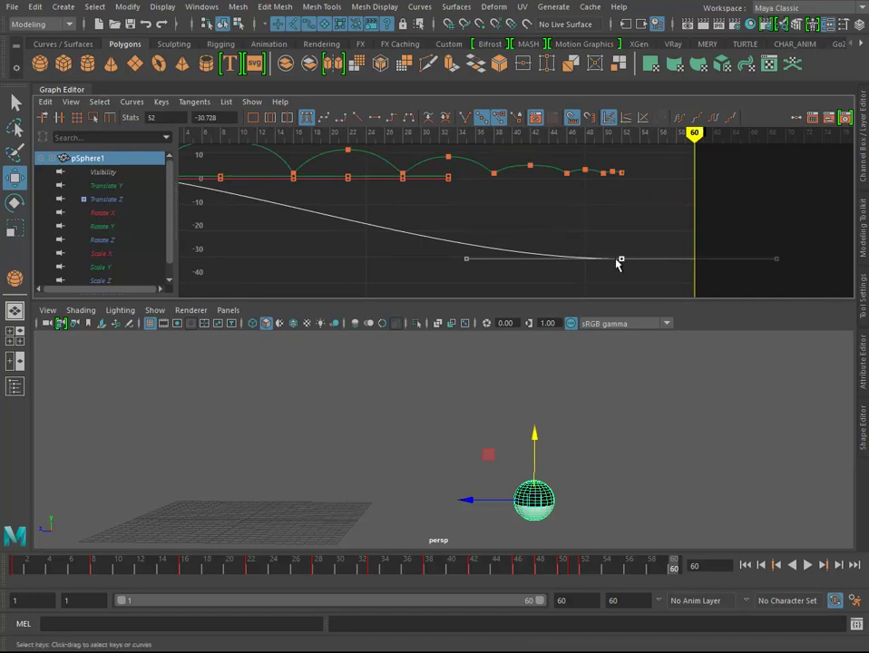
{"action": "middle_click_drag", "start_coordinate": [621, 261], "coordinate": [717, 261], "text": "shift"}
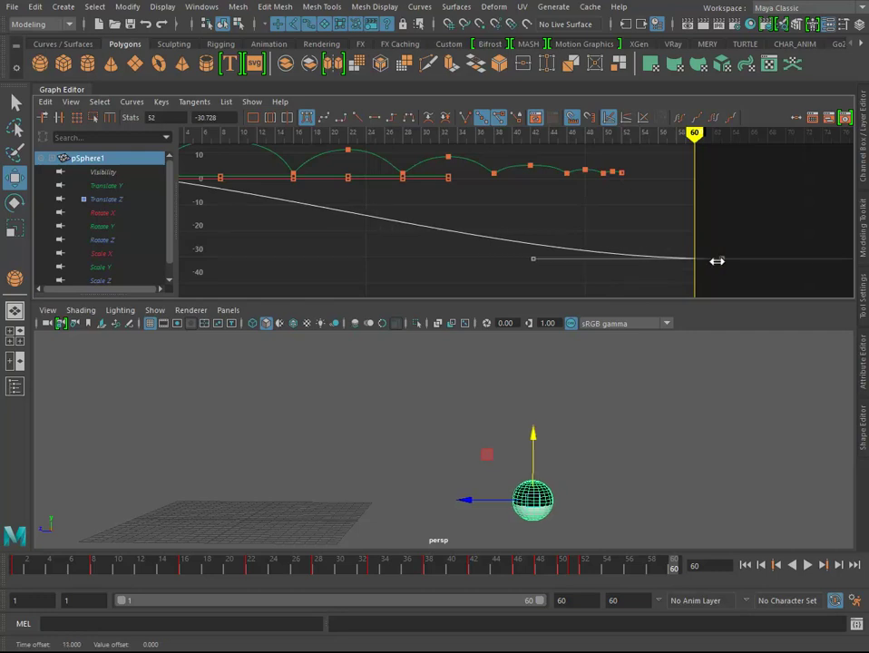
{"action": "mouse_move", "coordinate": [695, 133]}
{"action": "left_mouse_down"}
{"action": "mouse_move", "coordinate": [757, 135]}
{"action": "mouse_move", "coordinate": [748, 134]}
{"action": "left_mouse_up"}
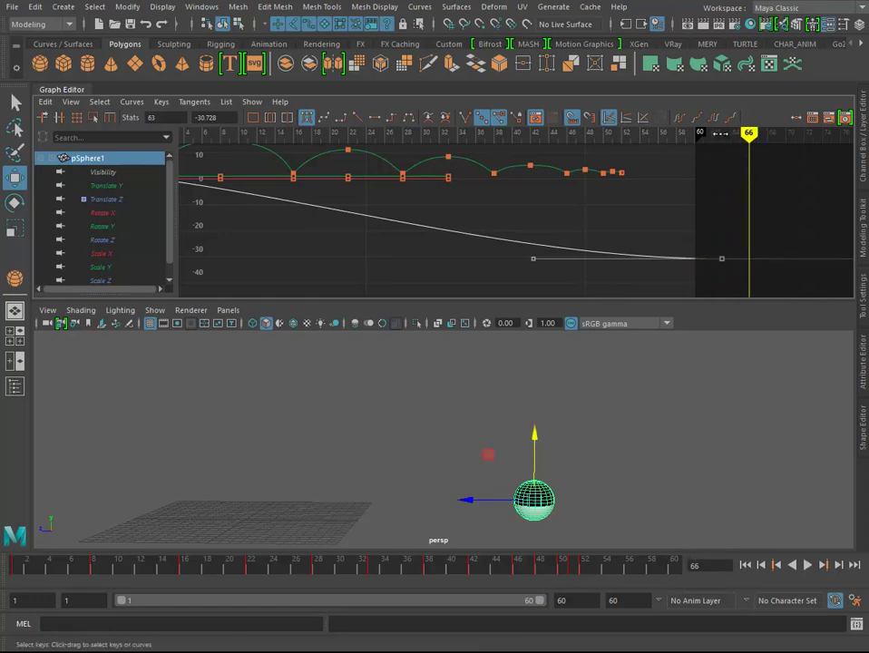
{"action": "left_click_drag", "start_coordinate": [696, 134], "coordinate": [748, 133]}
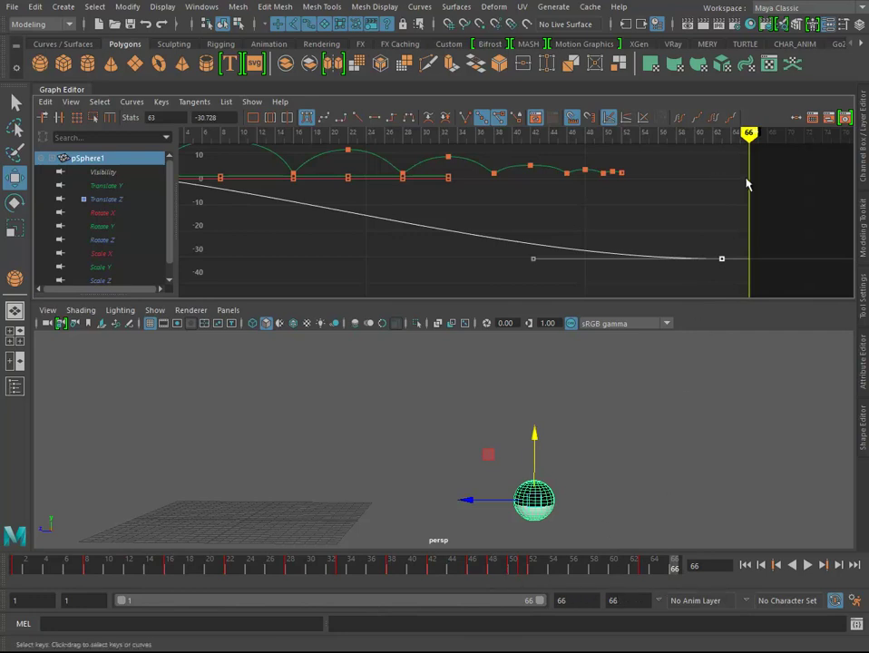
{"action": "left_click_drag", "start_coordinate": [719, 259], "coordinate": [749, 258]}
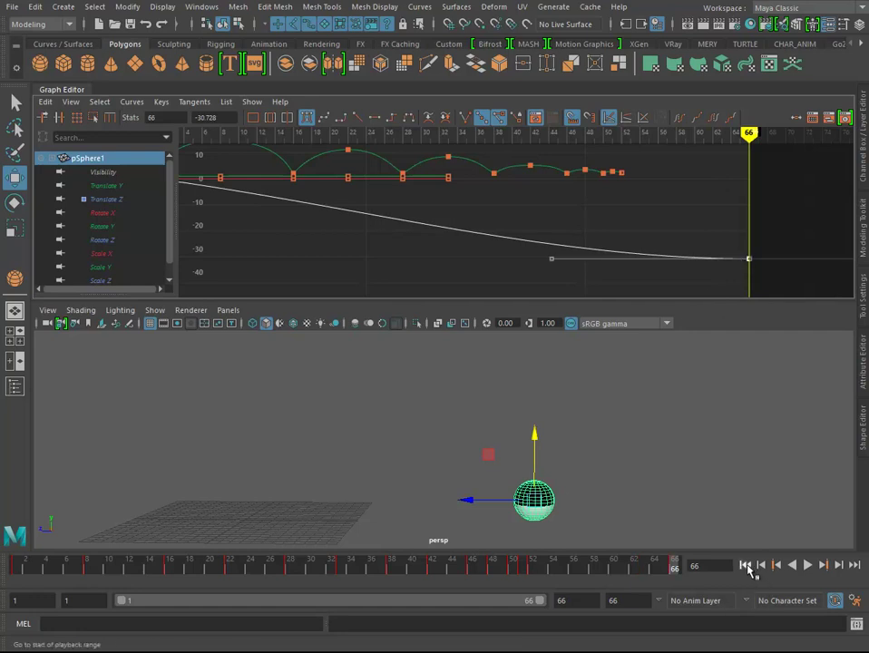
Play the 66-frame animation, rewind to frame 1, and display only the Rotate X, Y, Z curves
{"action": "left_click", "coordinate": [746, 566]}
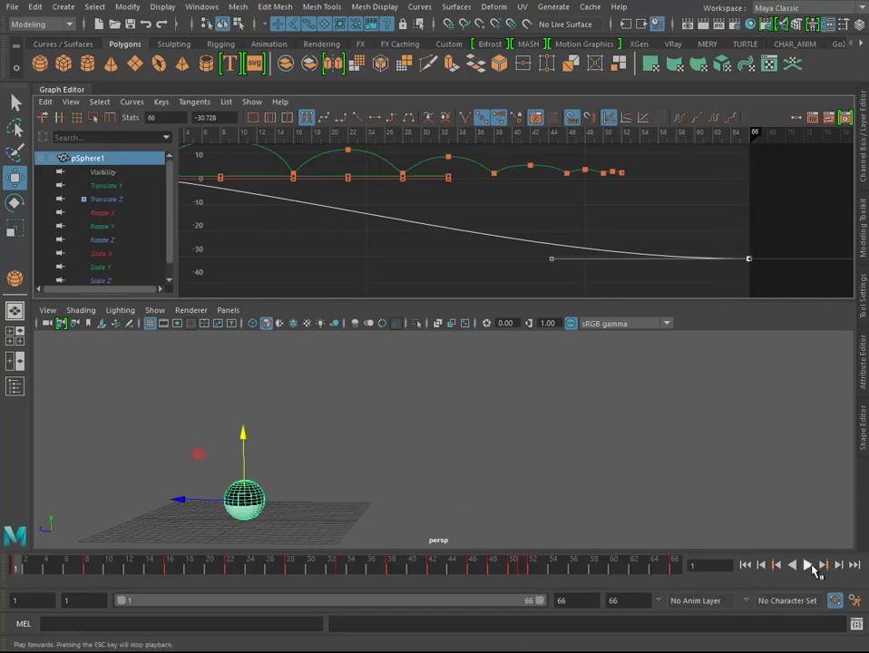
{"action": "left_click", "coordinate": [808, 565]}
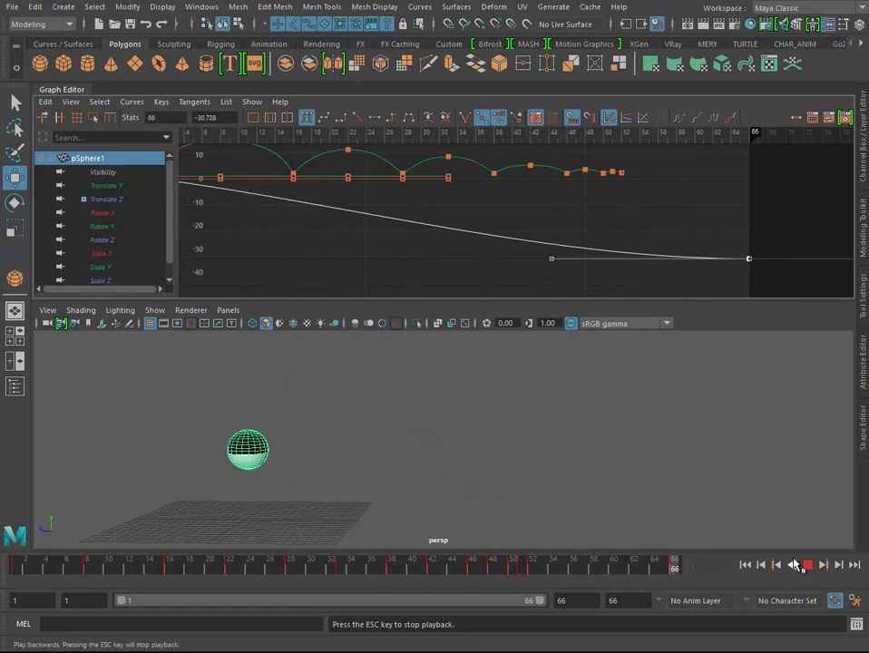
{"action": "left_click", "coordinate": [807, 564]}
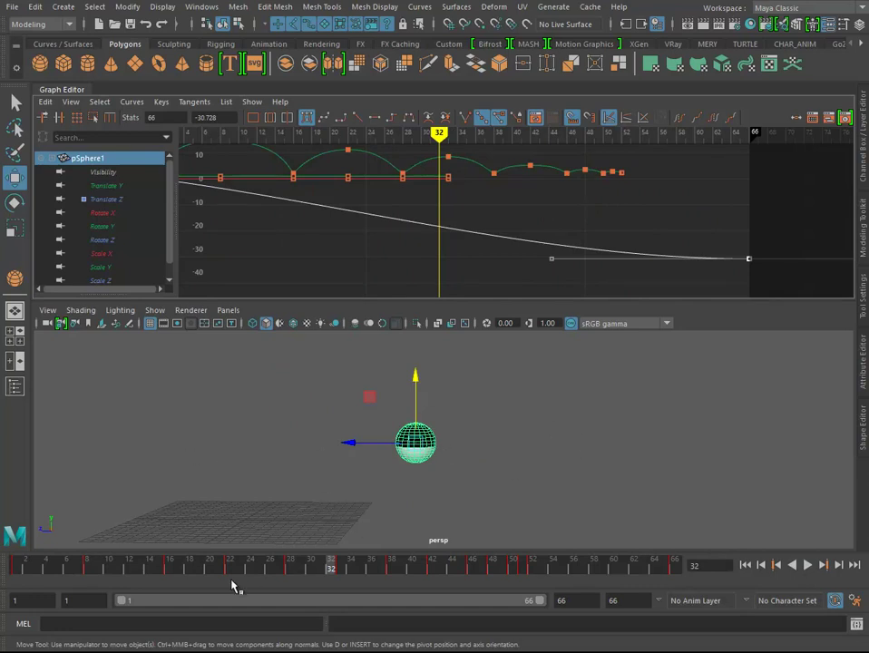
{"action": "left_click_drag", "start_coordinate": [233, 564], "coordinate": [7, 564]}
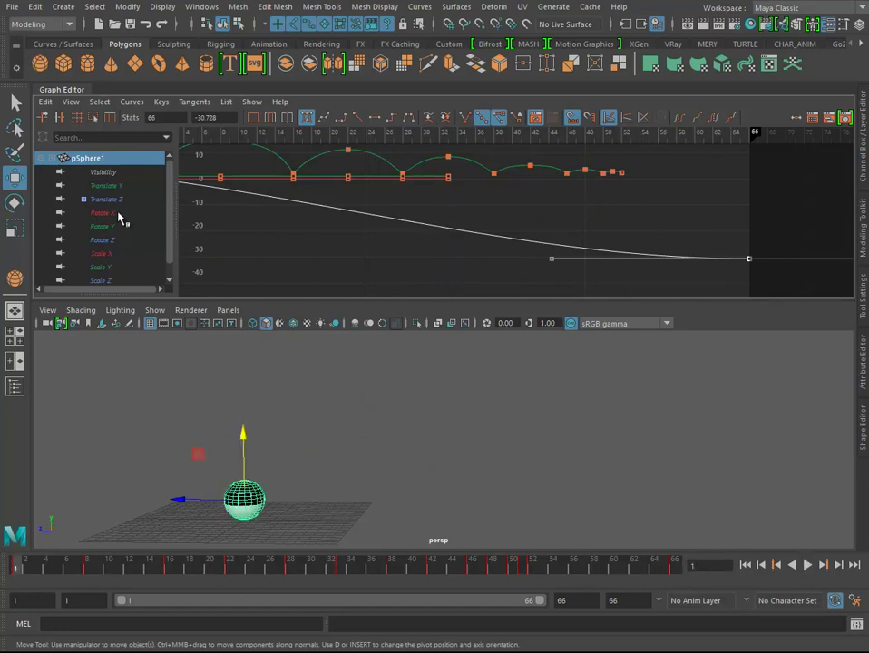
{"action": "left_click_drag", "start_coordinate": [121, 214], "coordinate": [125, 240]}
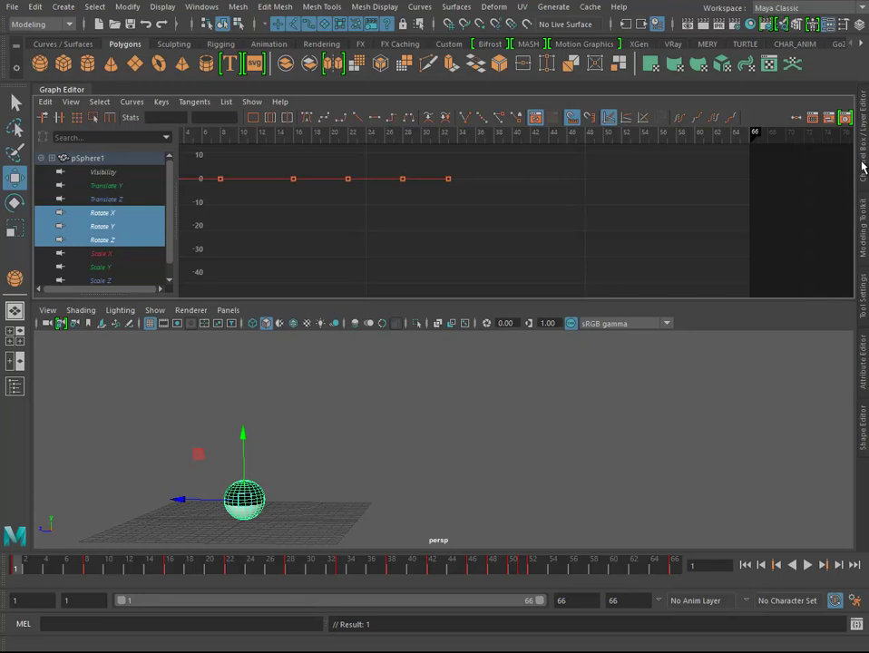
Bring up the sphere's channel values, then test-rotate it about X and undo
{"action": "left_click", "coordinate": [864, 166]}
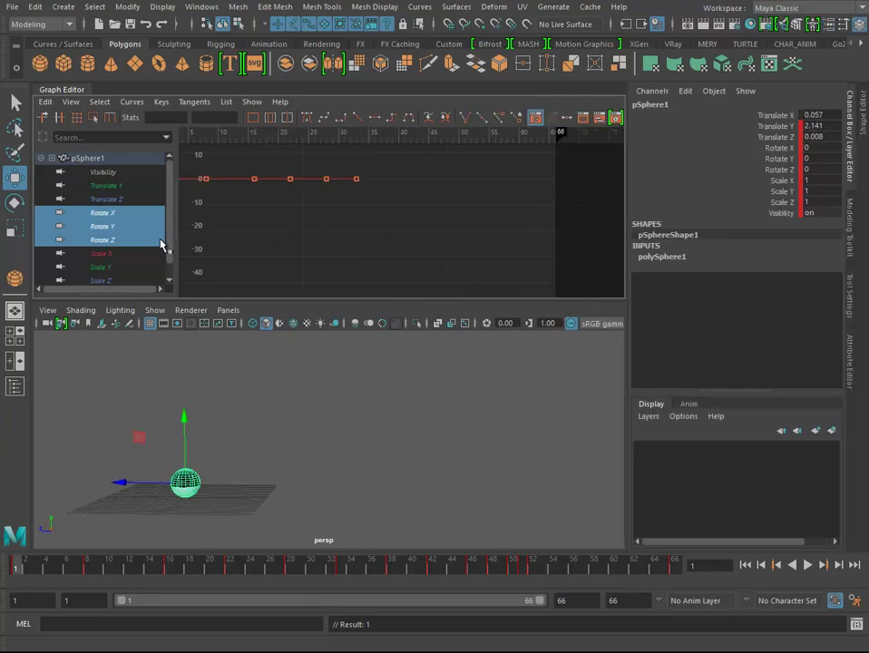
{"action": "key", "text": "e"}
{"action": "mouse_move", "coordinate": [215, 430]}
{"action": "left_mouse_down"}
{"action": "mouse_move", "coordinate": [260, 467]}
{"action": "mouse_move", "coordinate": [254, 460]}
{"action": "left_mouse_up"}
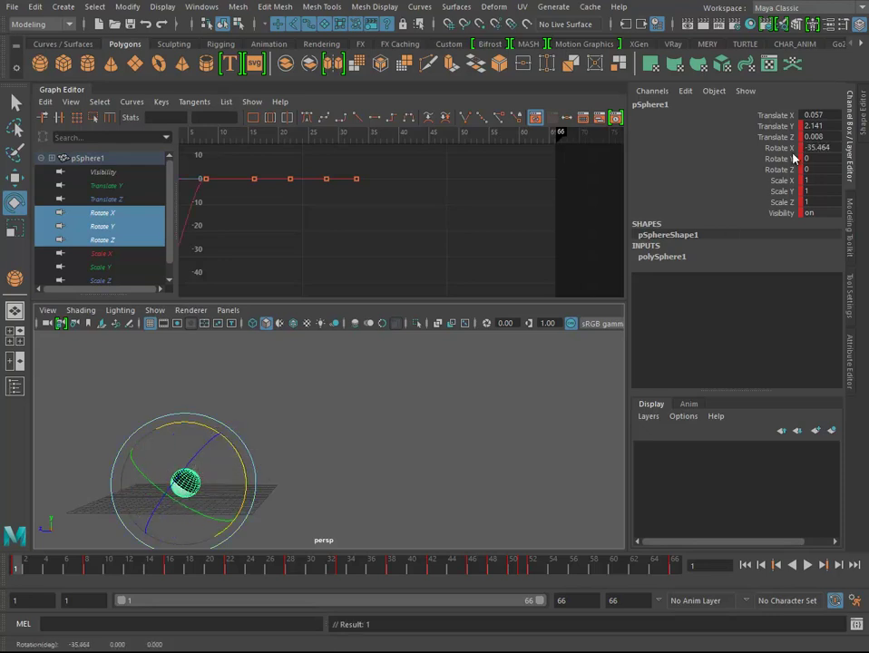
{"action": "key", "text": "ctrl+z"}
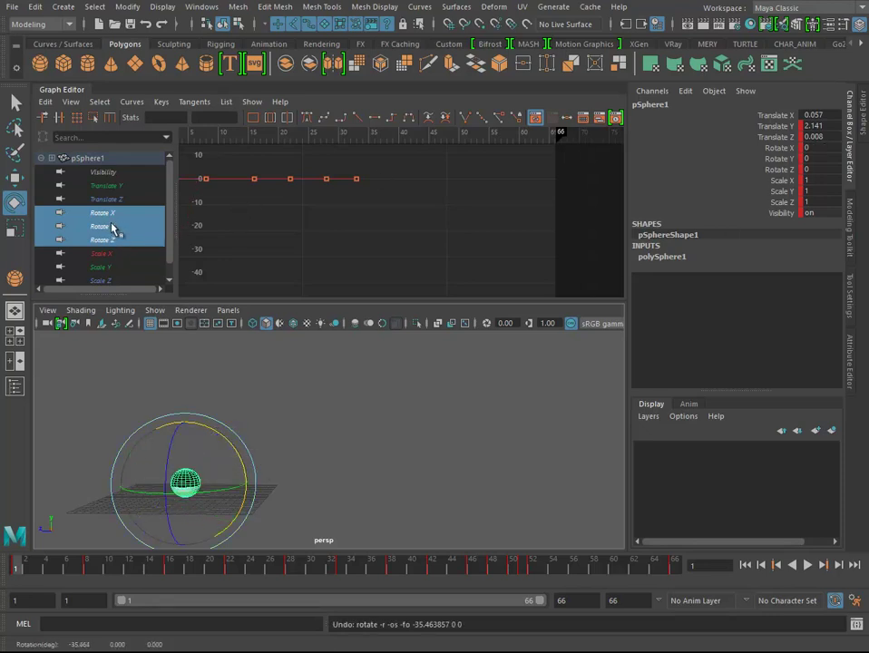
Delete every Rotate Y and Rotate Z key from the sphere in the Graph Editor
{"action": "left_click_drag", "start_coordinate": [112, 229], "coordinate": [116, 238]}
{"action": "key", "text": "f"}
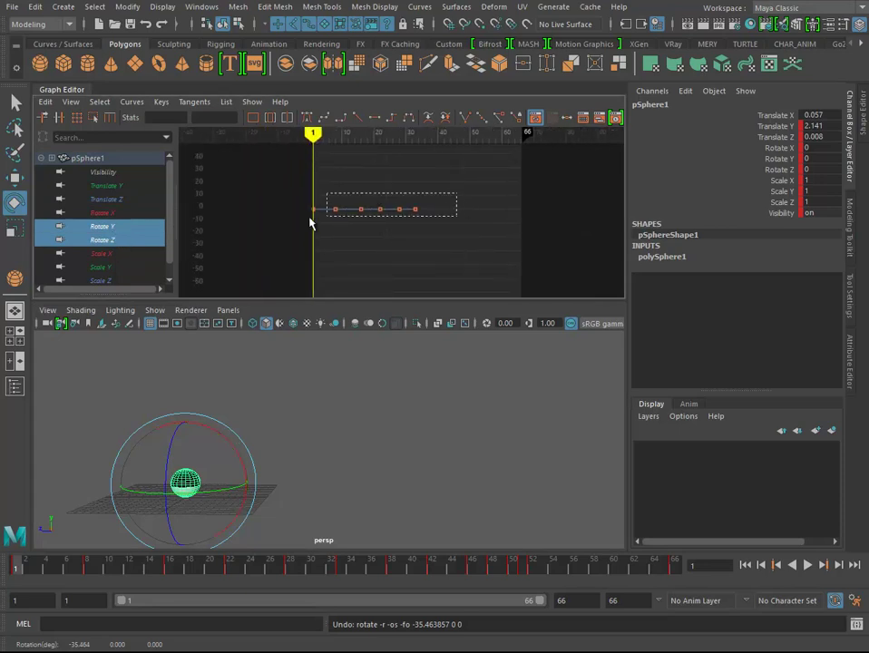
{"action": "left_click_drag", "start_coordinate": [456, 193], "coordinate": [310, 224]}
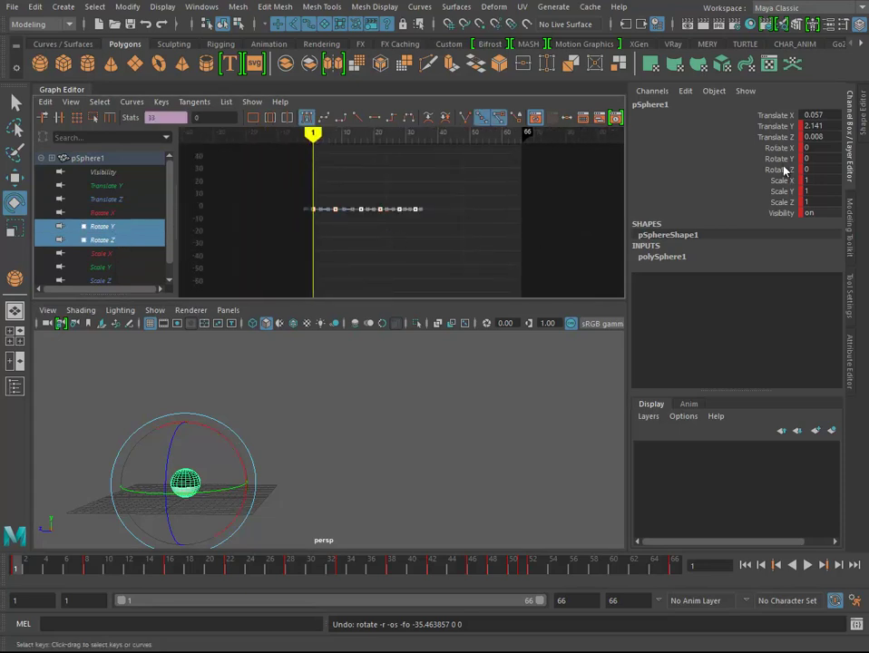
{"action": "left_click_drag", "start_coordinate": [786, 161], "coordinate": [689, 171]}
{"action": "right_click", "coordinate": [724, 172]}
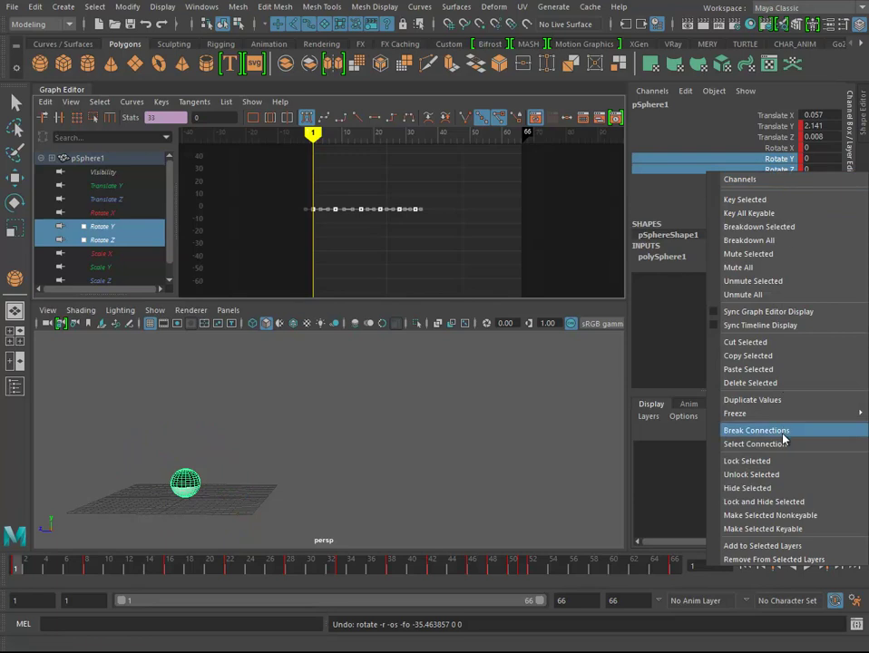
{"action": "left_click", "coordinate": [409, 200]}
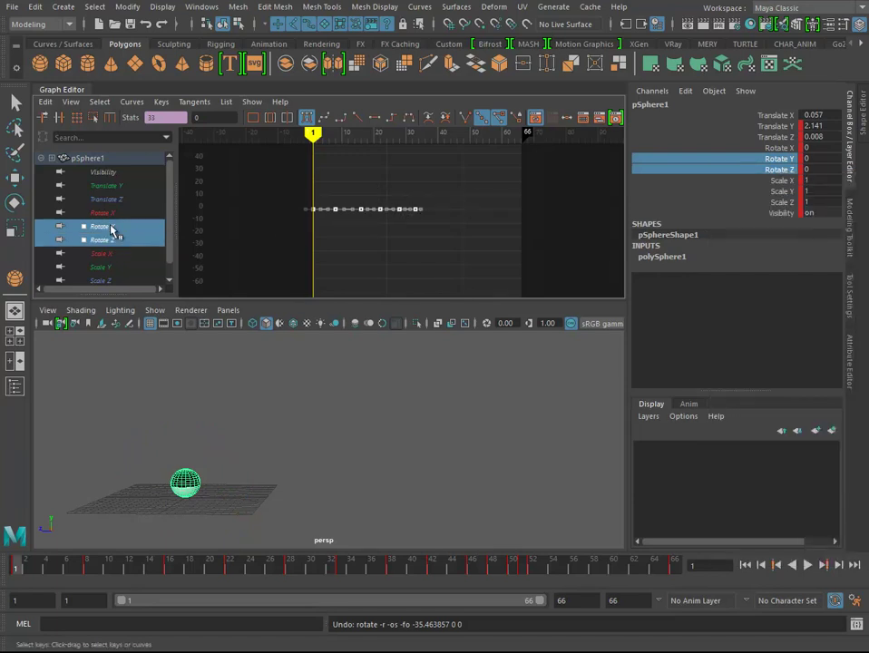
{"action": "left_click_drag", "start_coordinate": [494, 188], "coordinate": [283, 237]}
{"action": "key", "text": "Delete"}
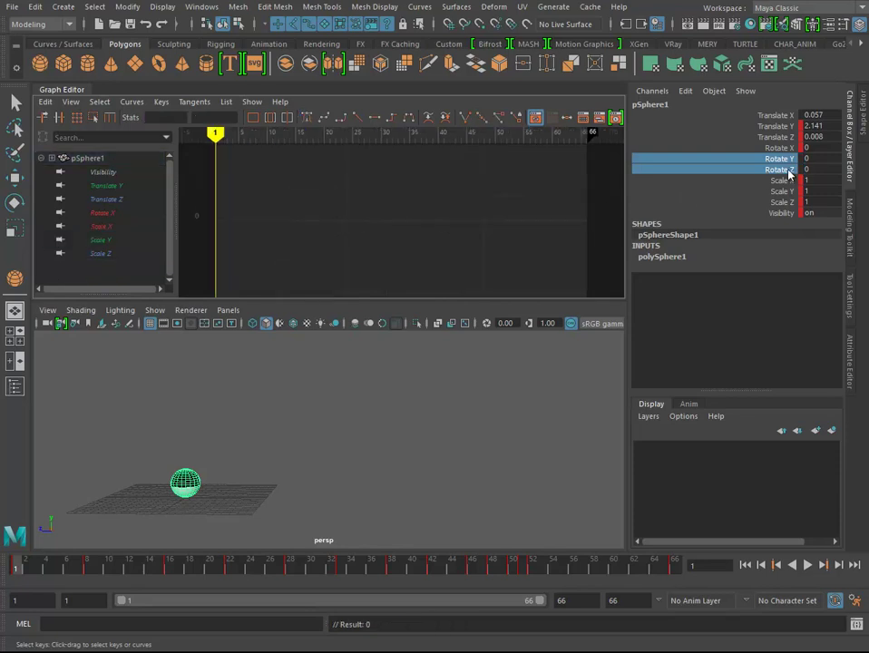
At frame 66, roll the sphere forward to about -229.478 on Rotate X
{"action": "left_click", "coordinate": [789, 159]}
{"action": "key", "text": "e"}
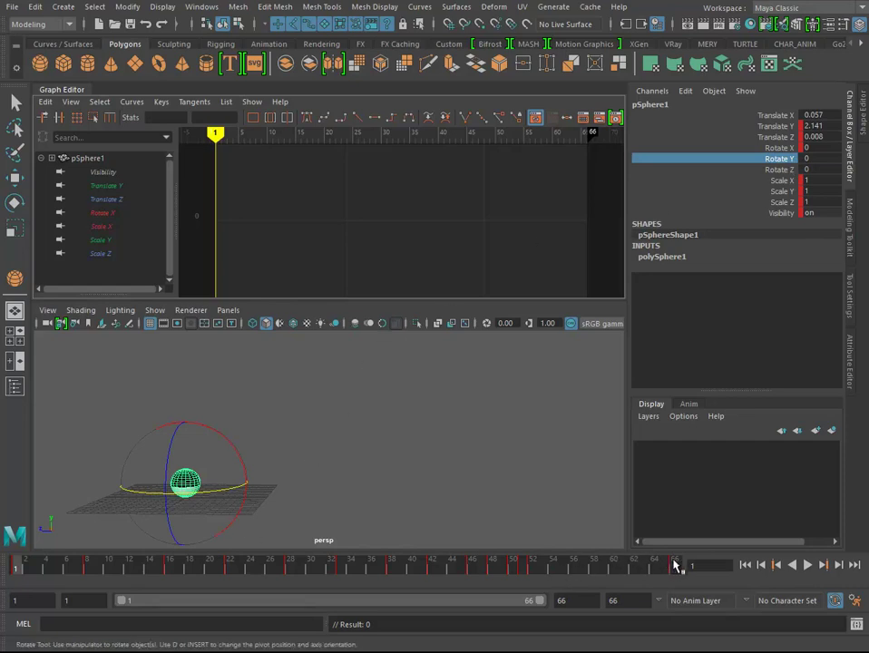
{"action": "left_click", "coordinate": [676, 566]}
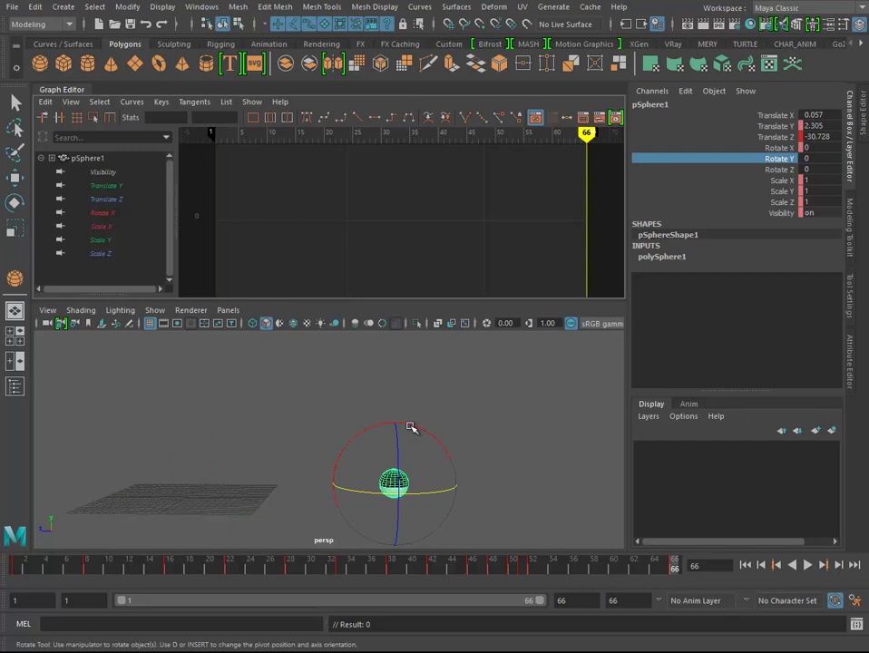
{"action": "left_click_drag", "start_coordinate": [410, 427], "coordinate": [499, 450]}
{"action": "middle_click_drag", "start_coordinate": [505, 434], "coordinate": [549, 514]}
Play the animation back from frame 1 to check the roll
{"action": "left_click_drag", "start_coordinate": [130, 568], "coordinate": [15, 567]}
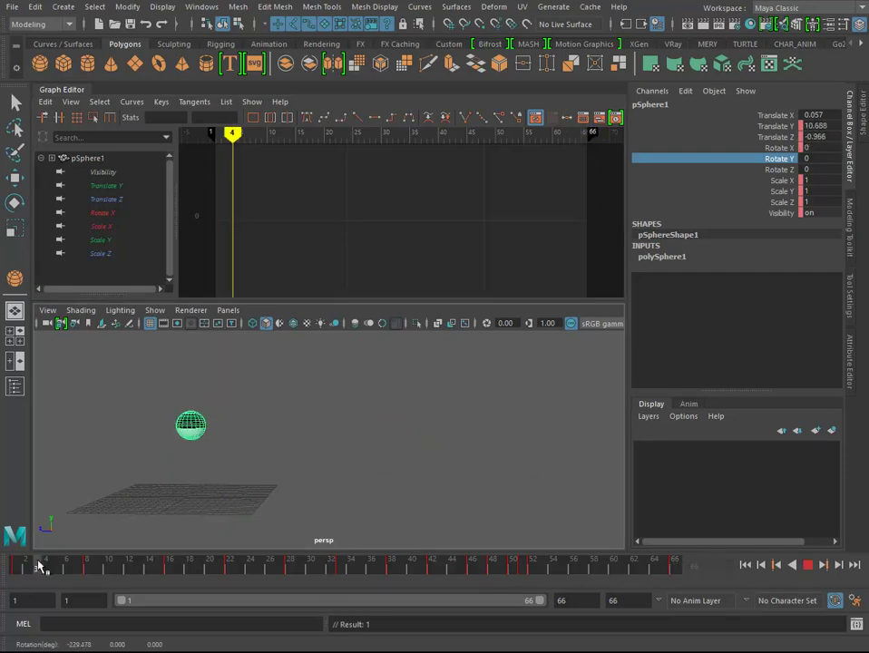
{"action": "left_click", "coordinate": [809, 566]}
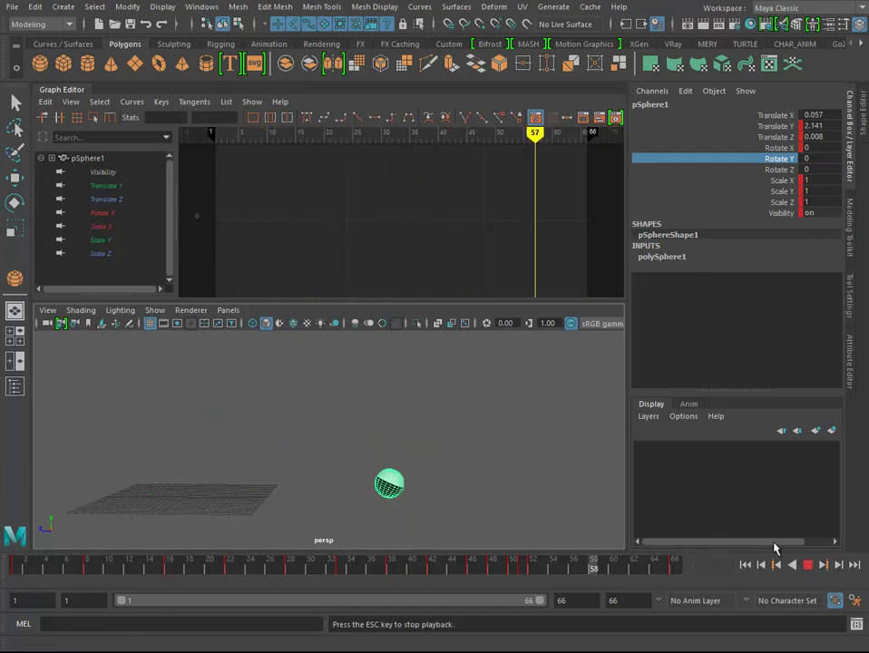
{"action": "left_click", "coordinate": [808, 565]}
Delete the flat middle Rotate X keys, keeping only the first and last keys
{"action": "key", "text": "e"}
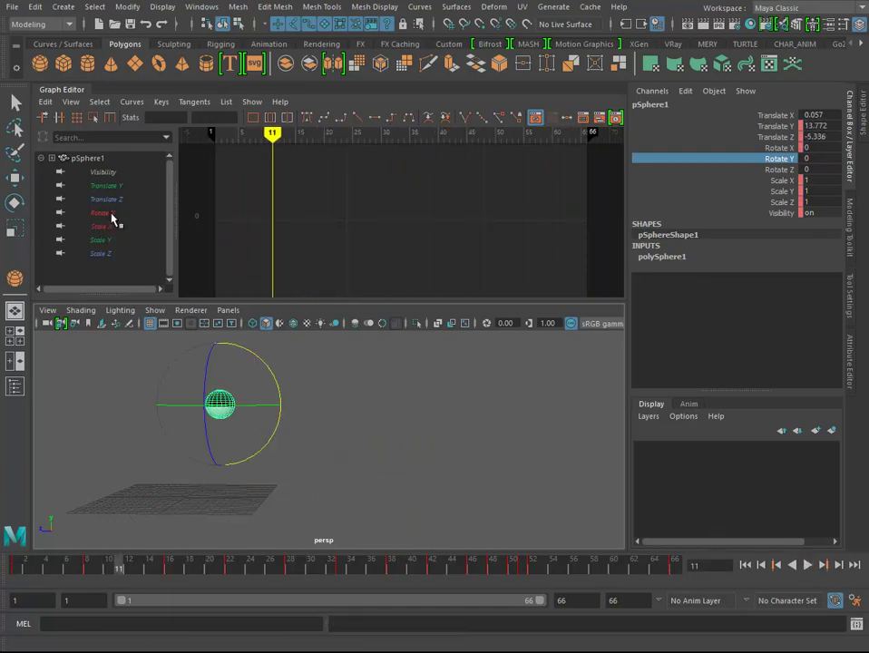
{"action": "left_click", "coordinate": [111, 214]}
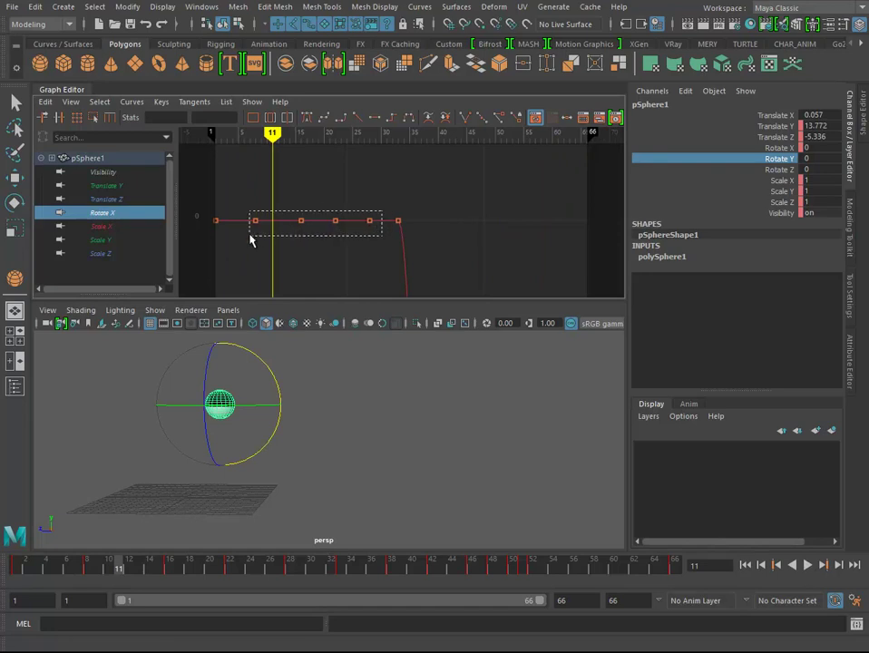
{"action": "left_click_drag", "start_coordinate": [251, 238], "coordinate": [238, 236]}
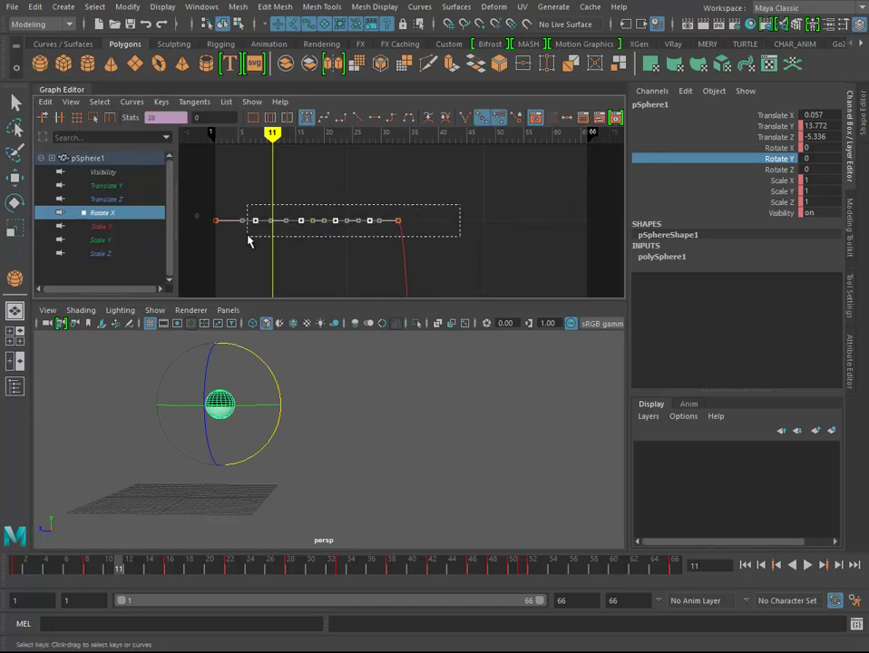
{"action": "key", "text": "a"}
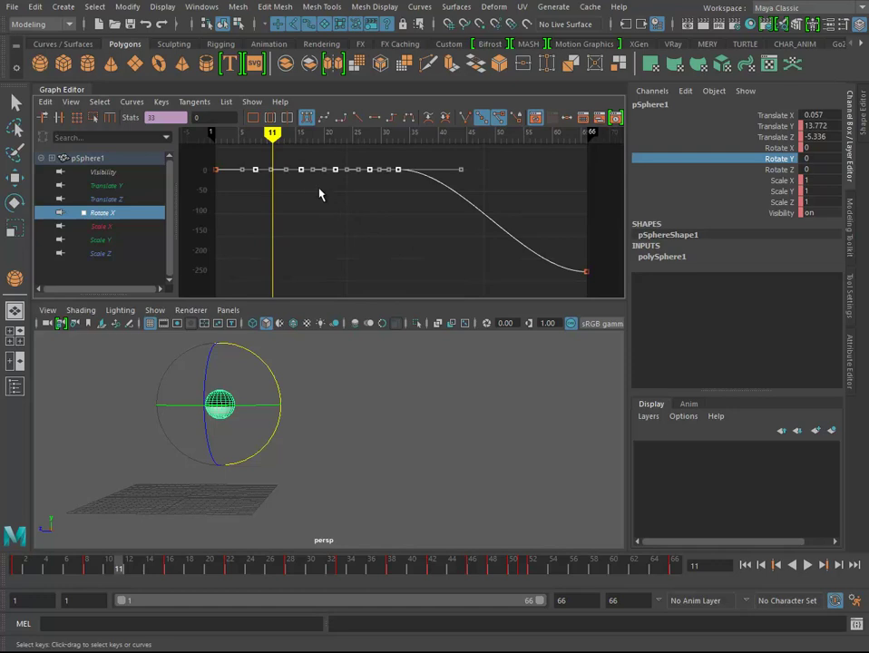
{"action": "left_click", "coordinate": [429, 164]}
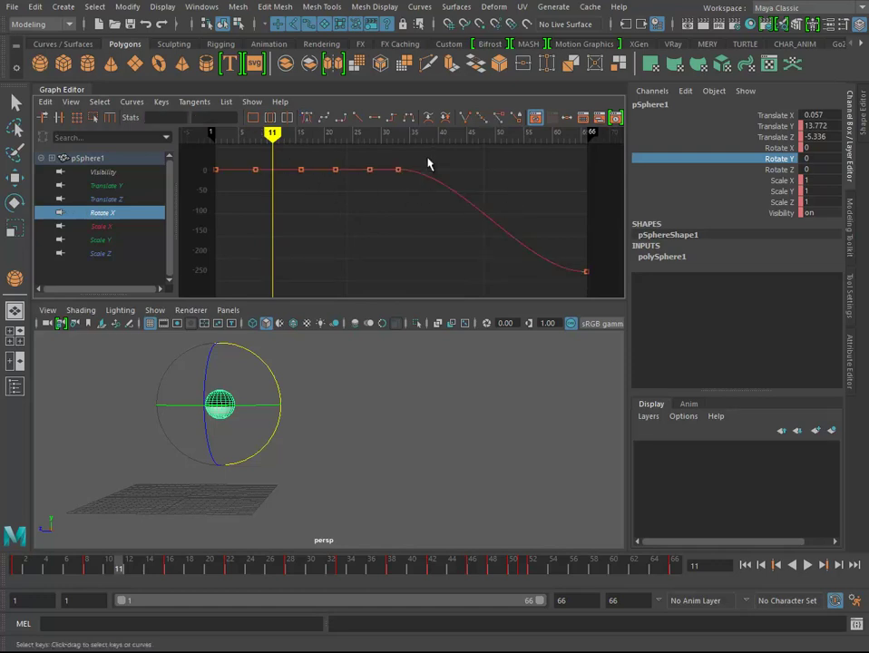
{"action": "left_click_drag", "start_coordinate": [265, 198], "coordinate": [249, 201]}
{"action": "key", "text": "Delete"}
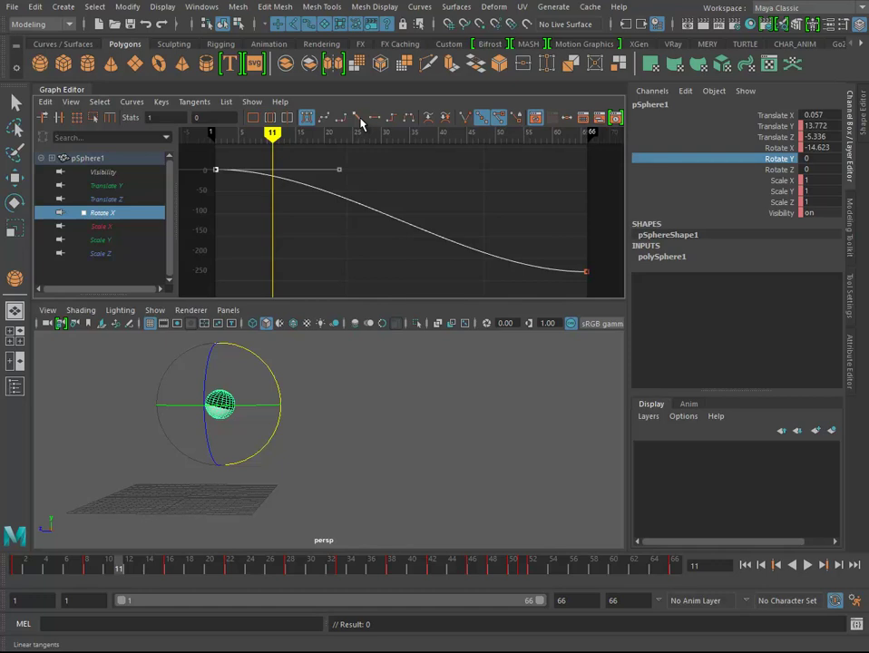
Give the first Rotate X key a linear tangent and preview the roll from frame 1
{"action": "left_click", "coordinate": [360, 121]}
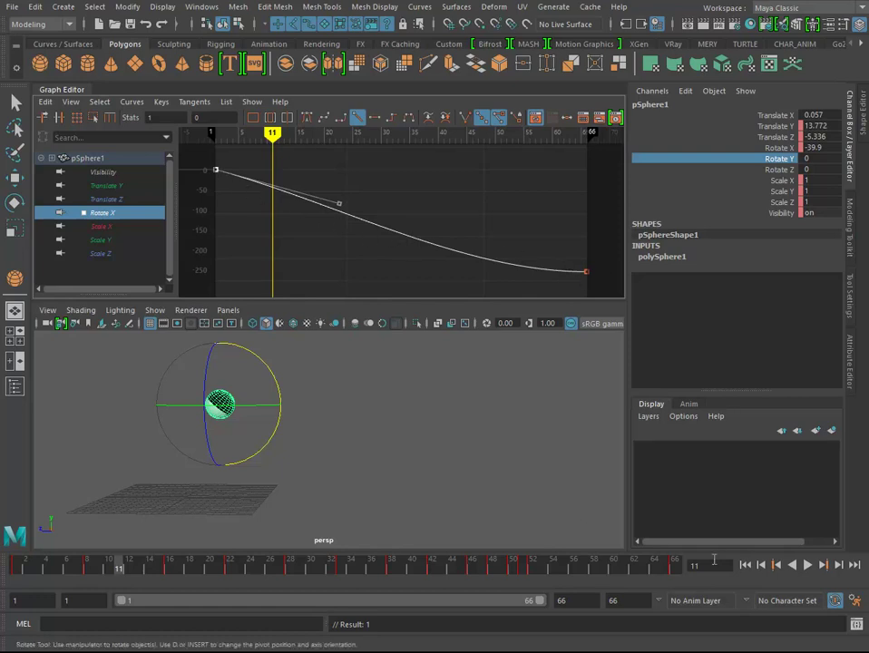
{"action": "left_click", "coordinate": [746, 569]}
{"action": "left_click", "coordinate": [406, 461]}
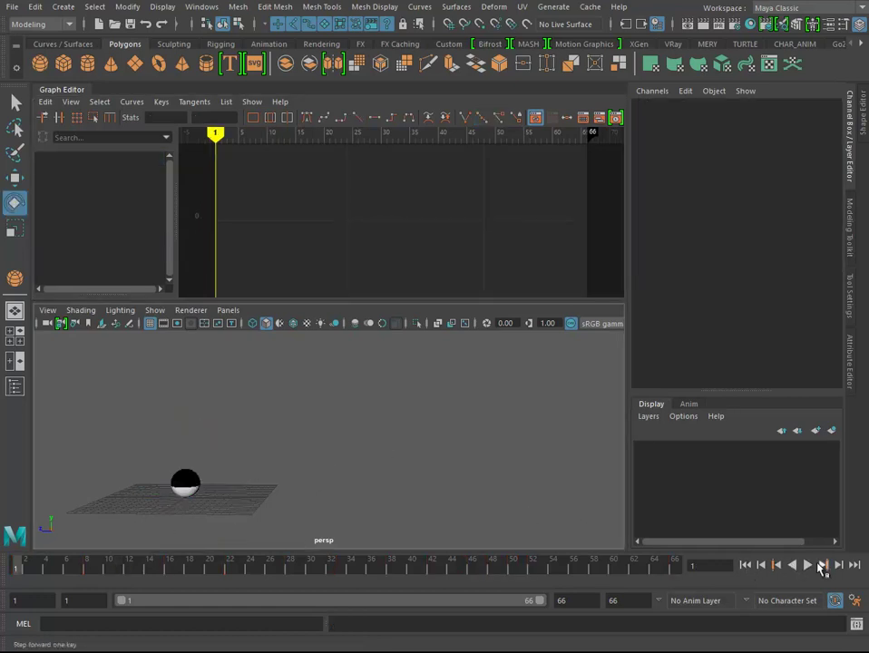
{"action": "left_click", "coordinate": [808, 566]}
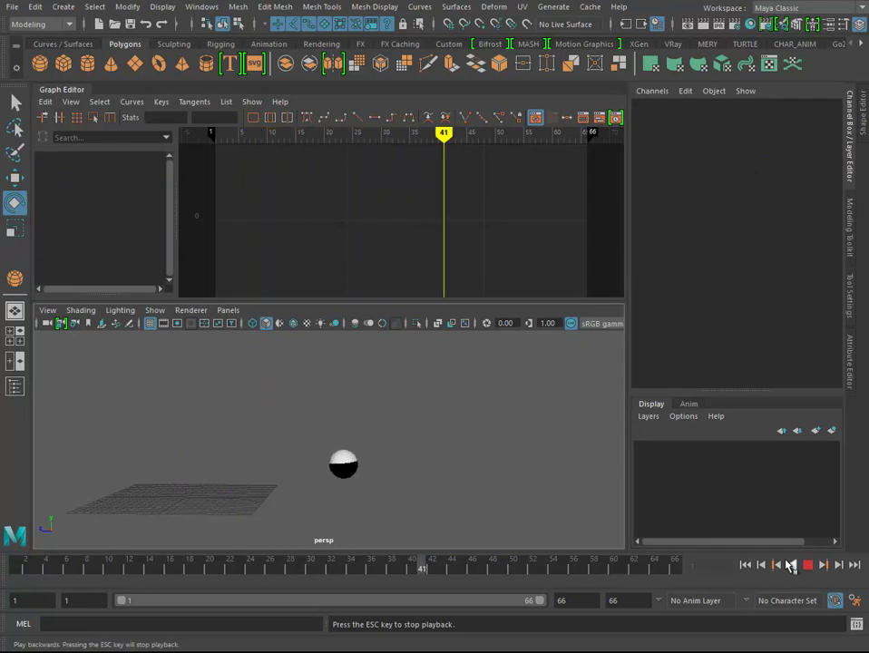
{"action": "left_click", "coordinate": [808, 565]}
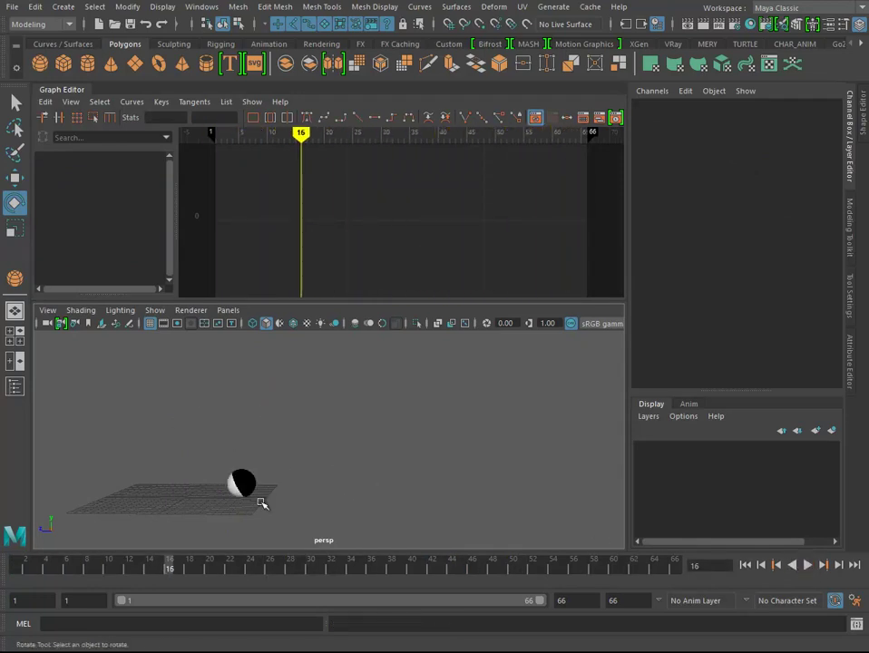
{"action": "left_click", "coordinate": [245, 482]}
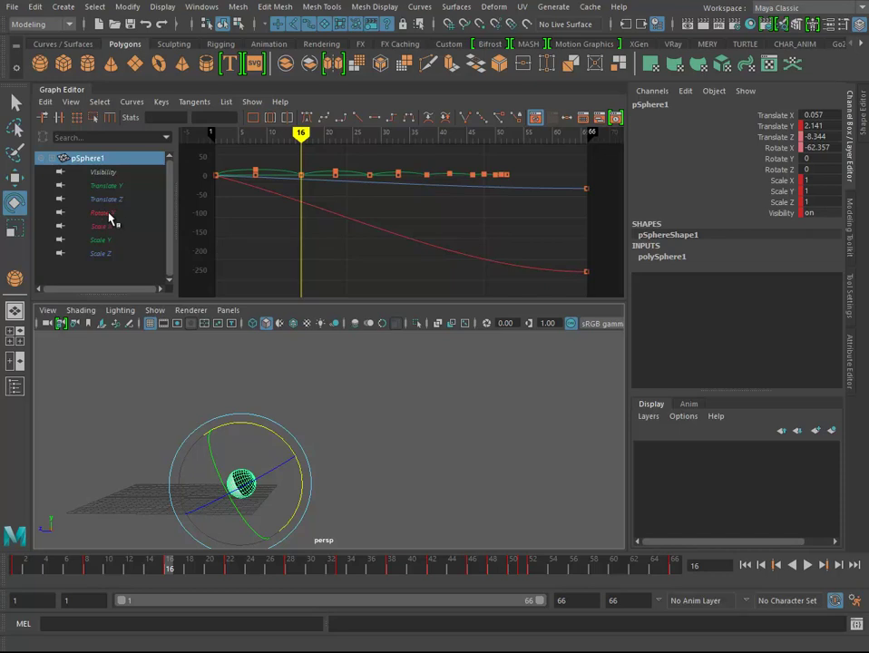
Drag the frame-66 Rotate X key much lower and replay from the first frame
{"action": "left_click", "coordinate": [102, 213]}
{"action": "left_click_drag", "start_coordinate": [560, 250], "coordinate": [596, 289]}
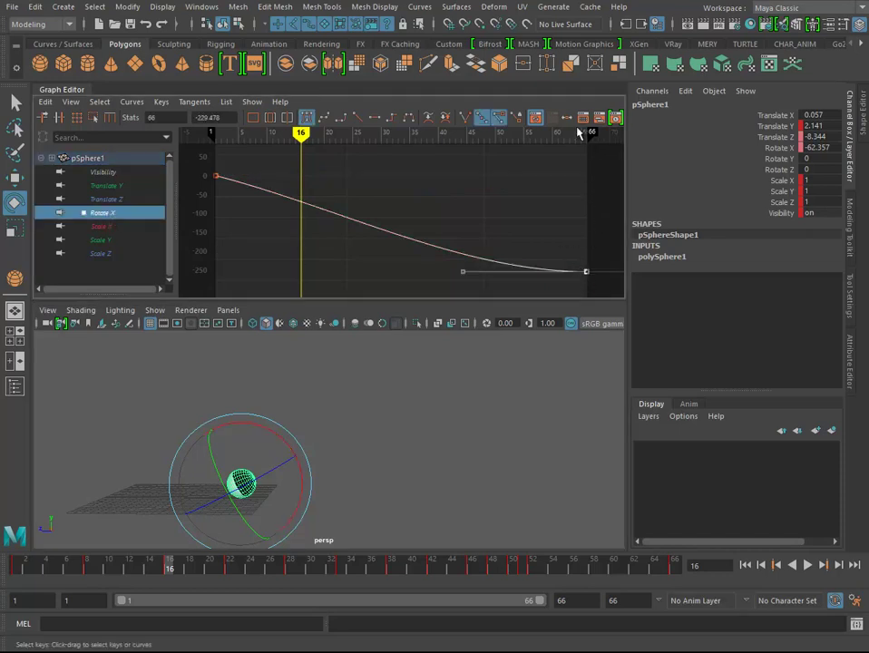
{"action": "middle_click_drag", "start_coordinate": [592, 227], "coordinate": [587, 230], "text": "shift"}
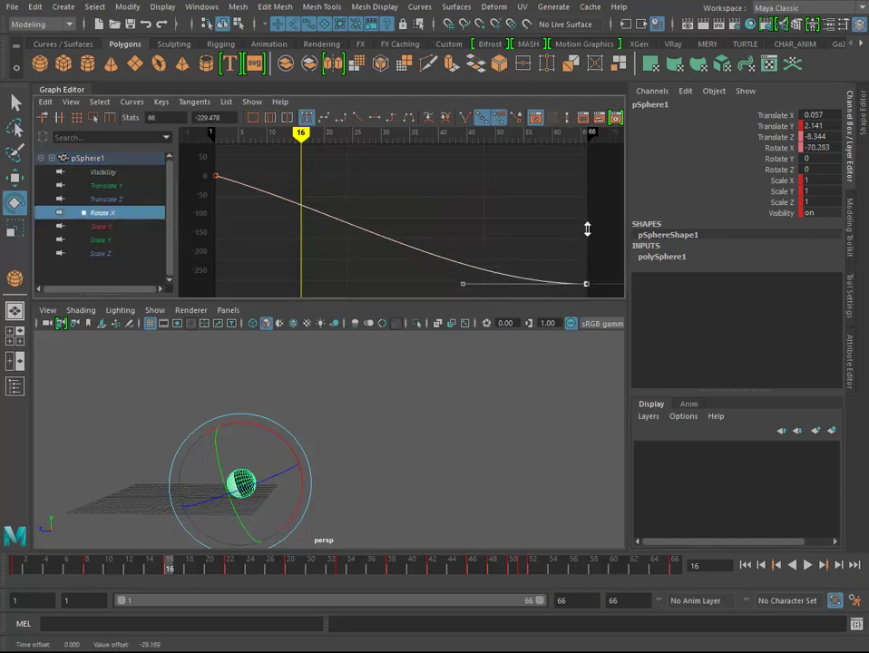
{"action": "left_click_drag", "start_coordinate": [679, 567], "coordinate": [669, 569]}
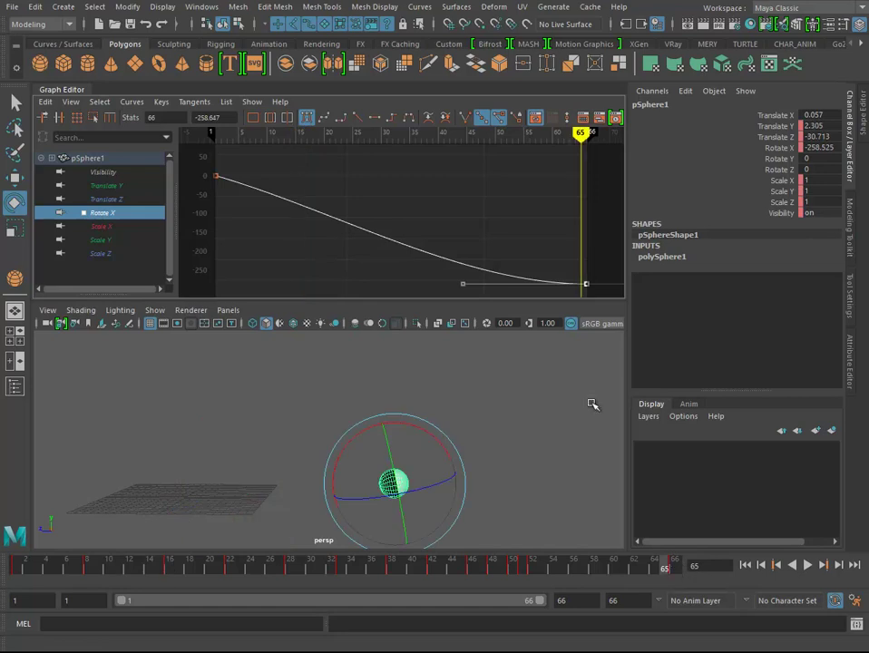
{"action": "left_click", "coordinate": [676, 568]}
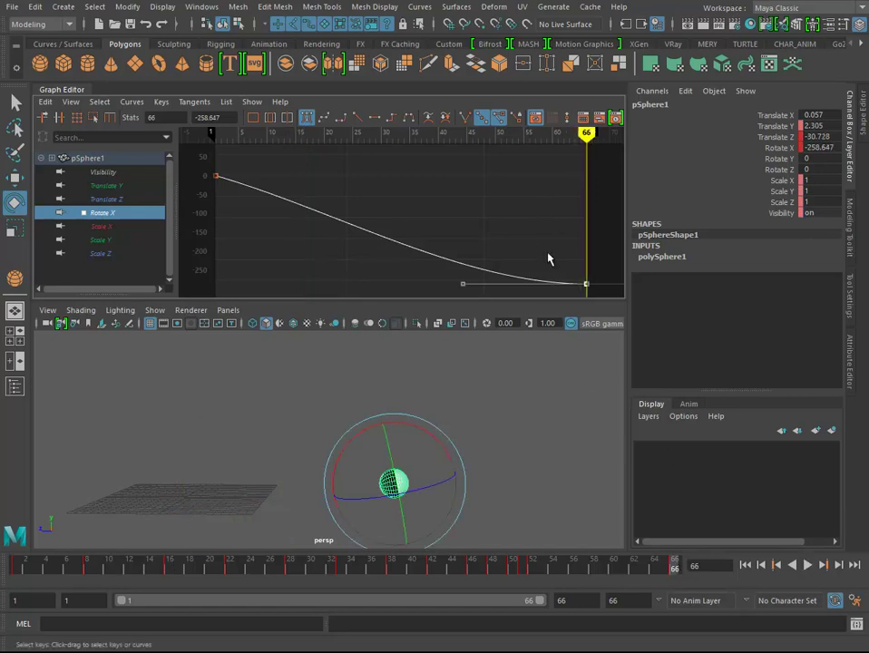
{"action": "middle_click_drag", "start_coordinate": [548, 259], "coordinate": [564, 295], "text": "shift"}
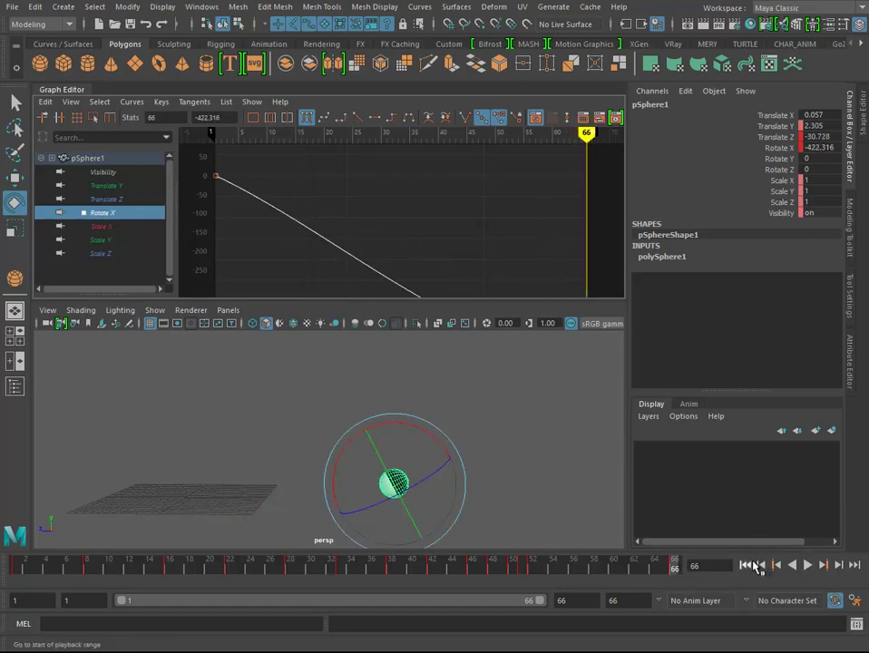
{"action": "left_click", "coordinate": [758, 567]}
{"action": "left_click", "coordinate": [807, 565]}
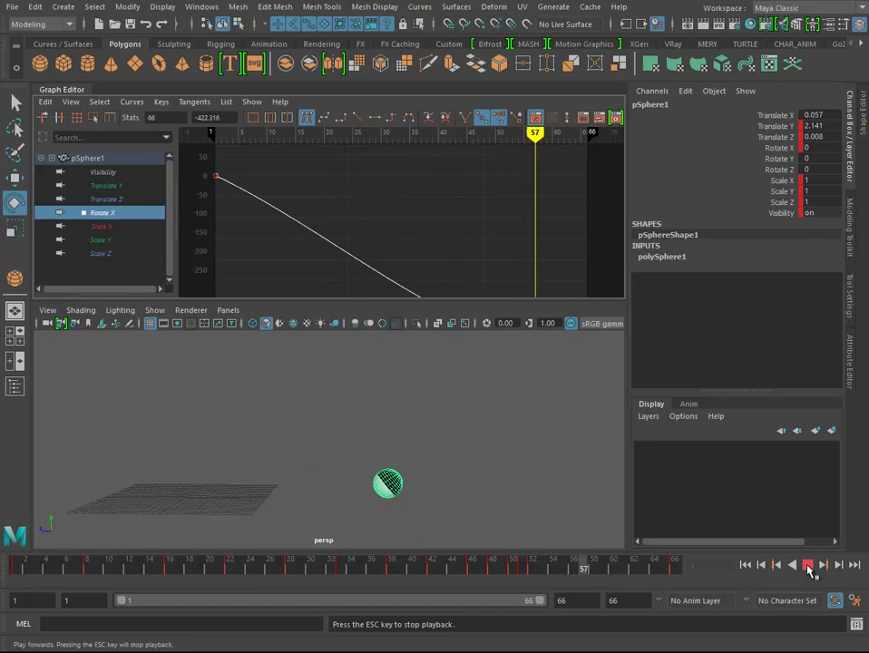
{"action": "left_click", "coordinate": [808, 565]}
Fine-tune the last Rotate X key to about -511 while replaying, then maximise the perspective view
{"action": "middle_click_drag", "start_coordinate": [514, 261], "coordinate": [496, 177], "text": "alt"}
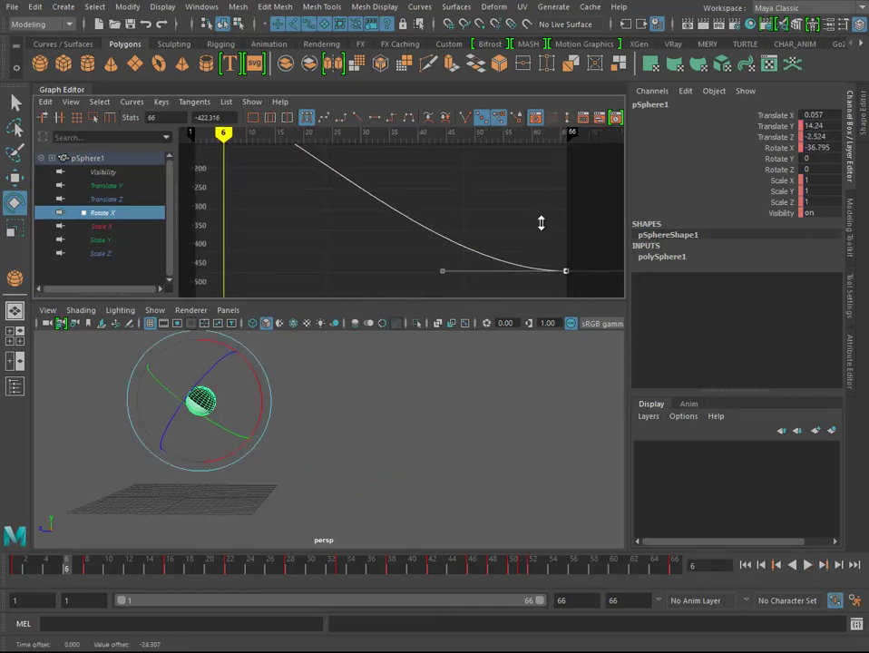
{"action": "left_click", "coordinate": [808, 565]}
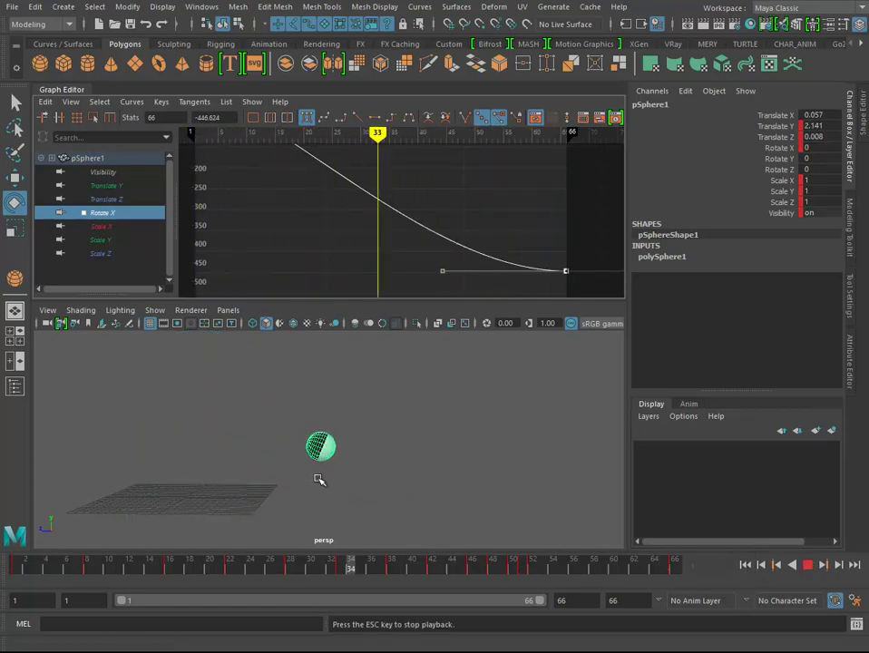
{"action": "left_click", "coordinate": [809, 567]}
{"action": "middle_click_drag", "start_coordinate": [554, 249], "coordinate": [557, 268]}
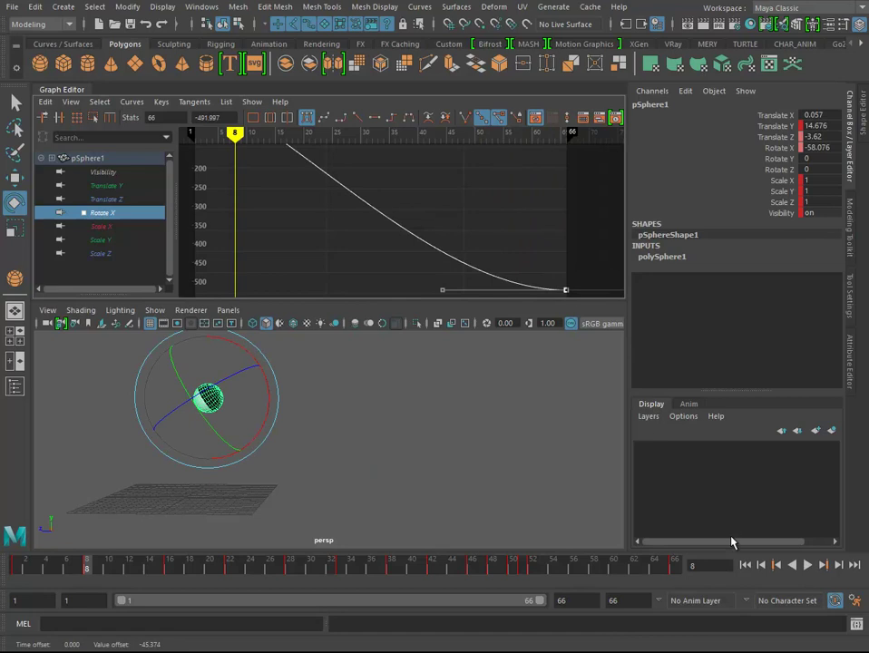
{"action": "left_click", "coordinate": [746, 566]}
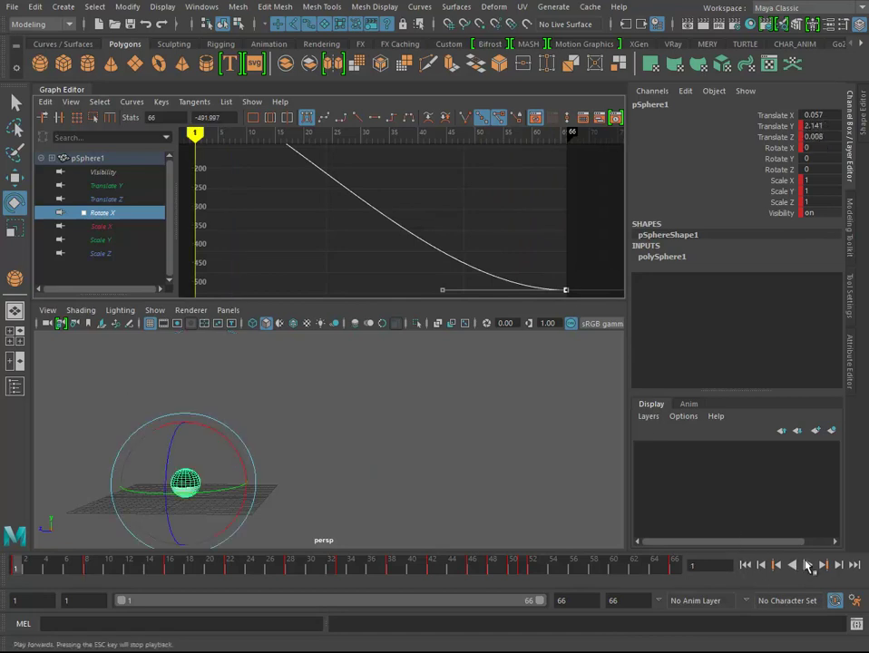
{"action": "left_click", "coordinate": [808, 566]}
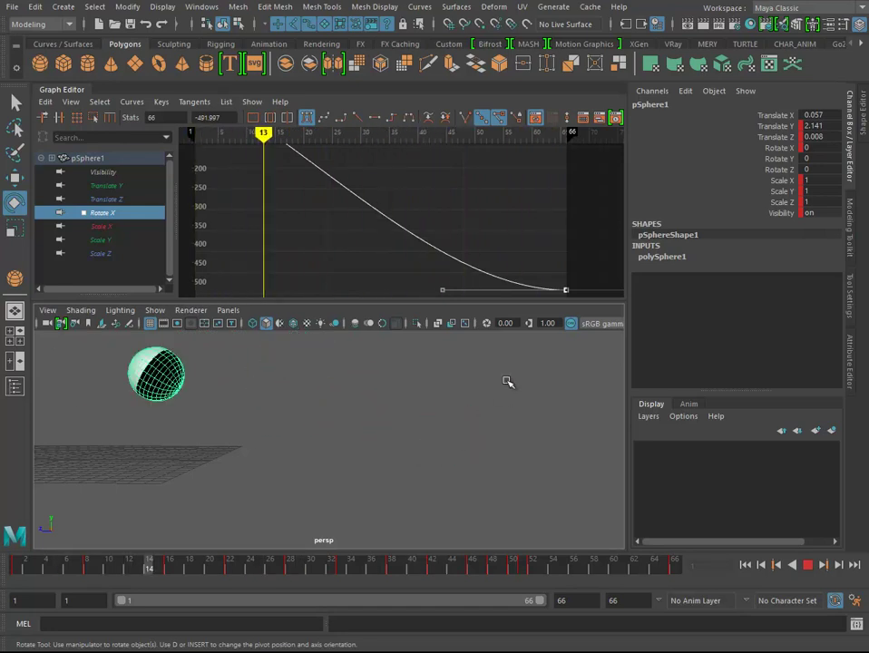
{"action": "middle_click_drag", "start_coordinate": [554, 286], "coordinate": [552, 278]}
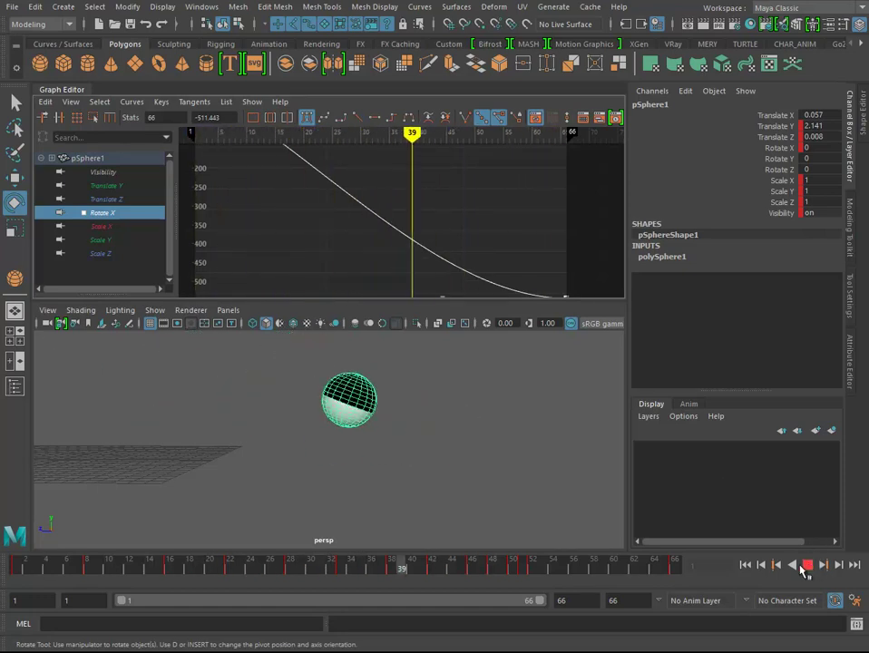
{"action": "left_click", "coordinate": [423, 484]}
{"action": "key", "text": "space"}
{"action": "key", "text": "space"}
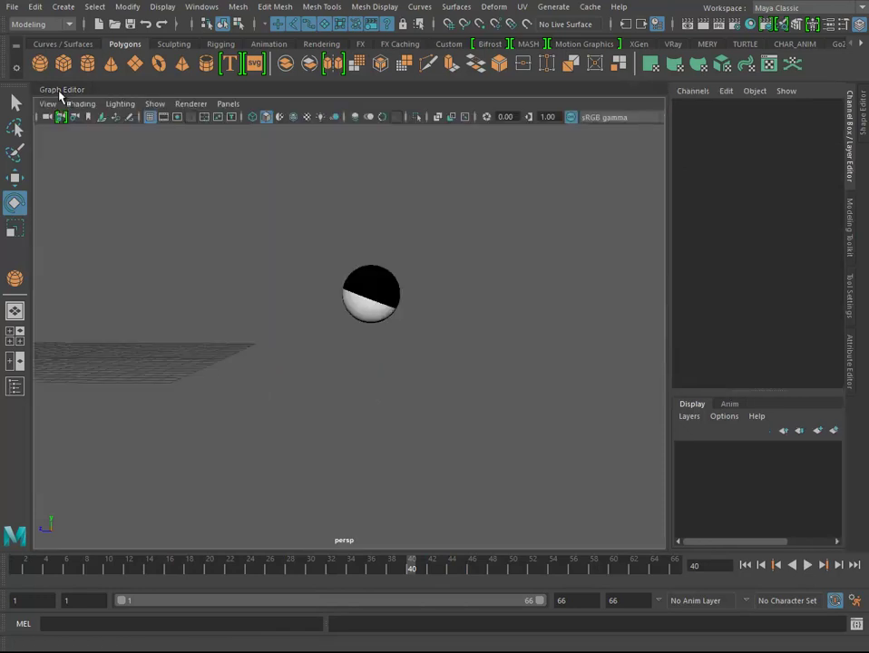
Orbit the perspective camera, hide the Channel Box, and play the animation from the start
{"action": "mouse_move", "coordinate": [411, 344]}
{"action": "left_mouse_down", "text": "alt"}
{"action": "mouse_move", "coordinate": [386, 350]}
{"action": "mouse_move", "coordinate": [473, 391]}
{"action": "left_mouse_up", "text": "alt"}
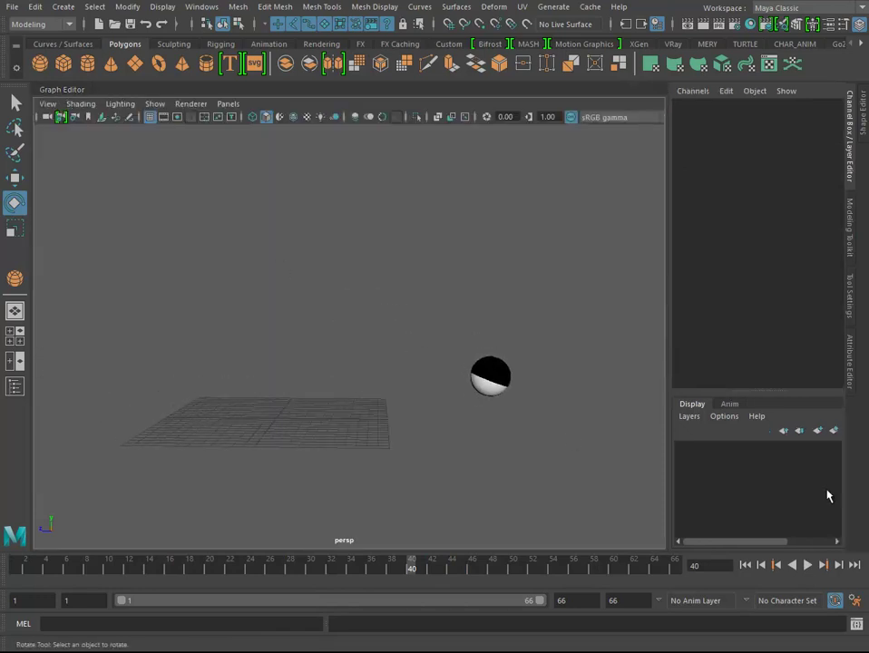
{"action": "left_click", "coordinate": [843, 184]}
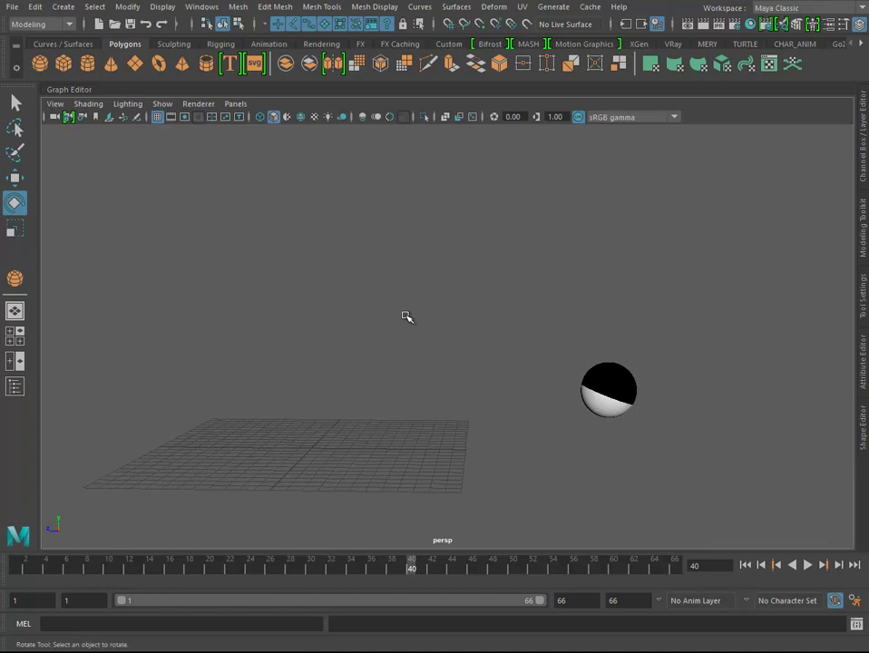
{"action": "left_click", "coordinate": [746, 565]}
{"action": "left_click", "coordinate": [809, 565]}
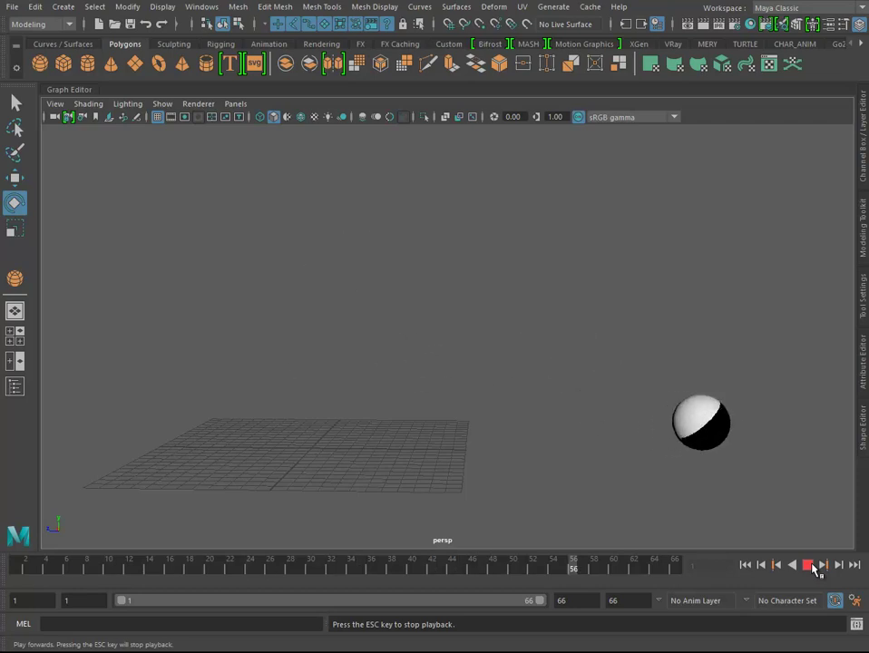
{"action": "left_click", "coordinate": [812, 565]}
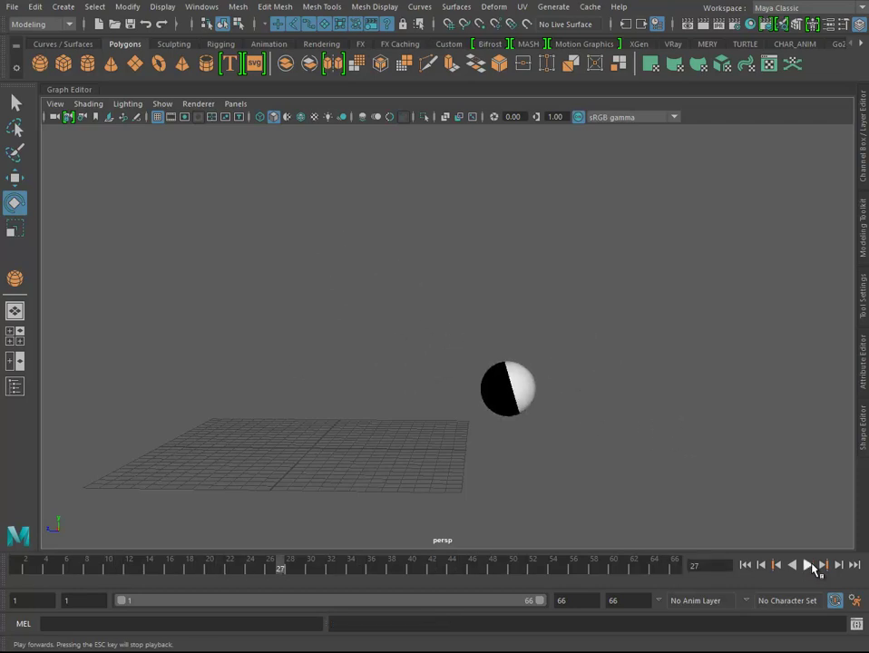